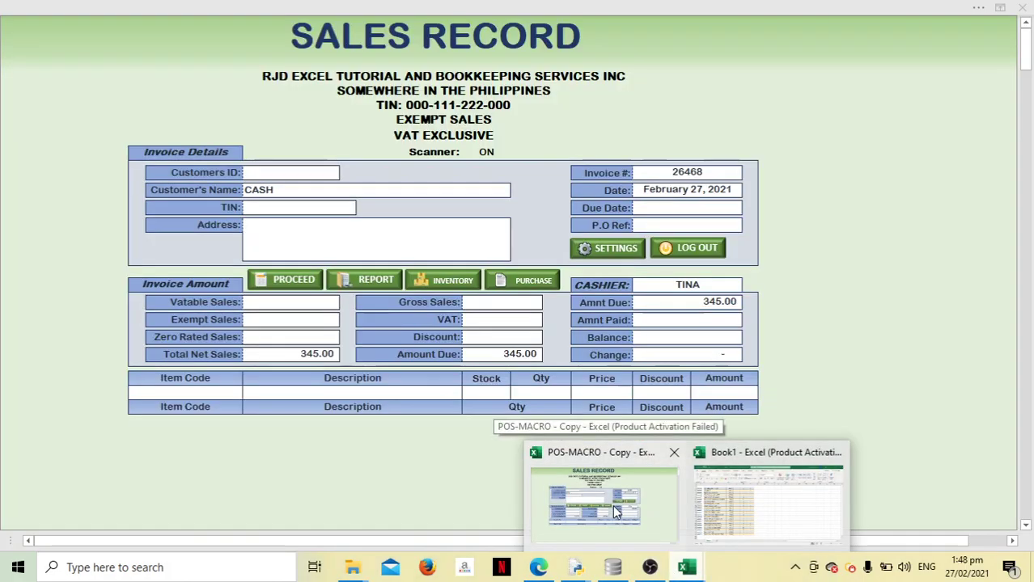
# Step: Bring POS-MACRO forward and go from Sales Record through Purchase Record to the product list sheet
pyautogui.click(613, 505)
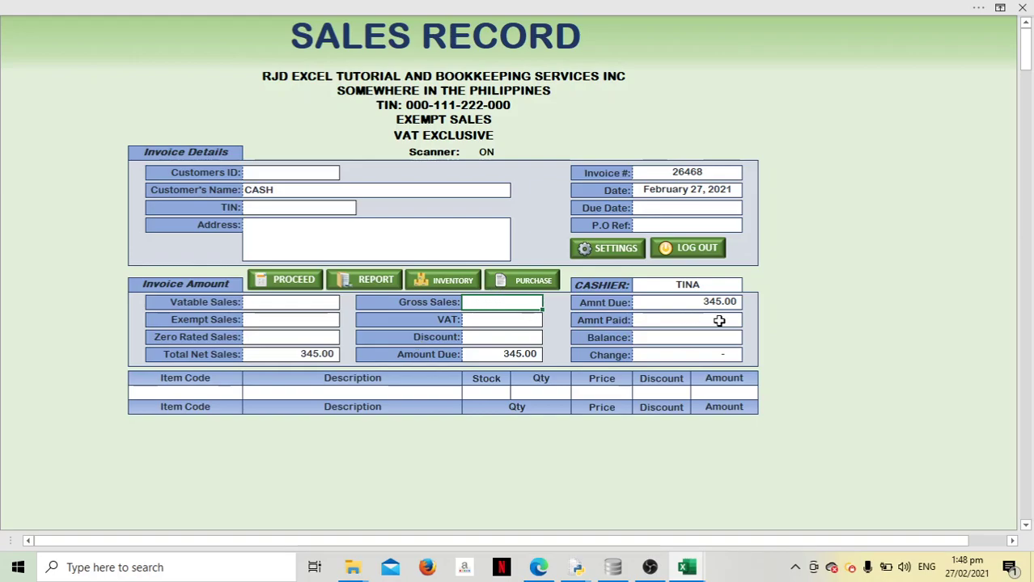
pyautogui.click(797, 324)
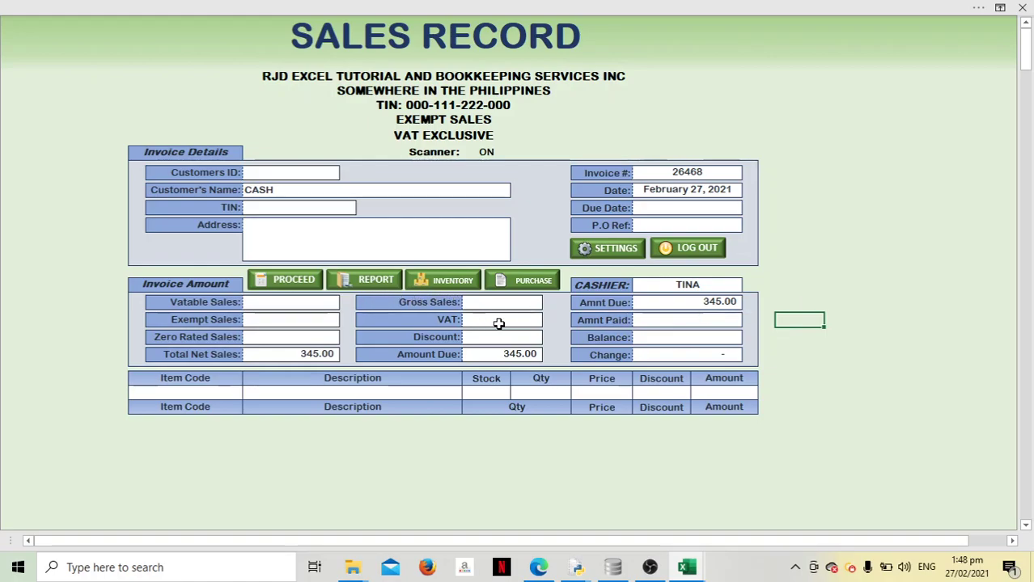
pyautogui.click(368, 448)
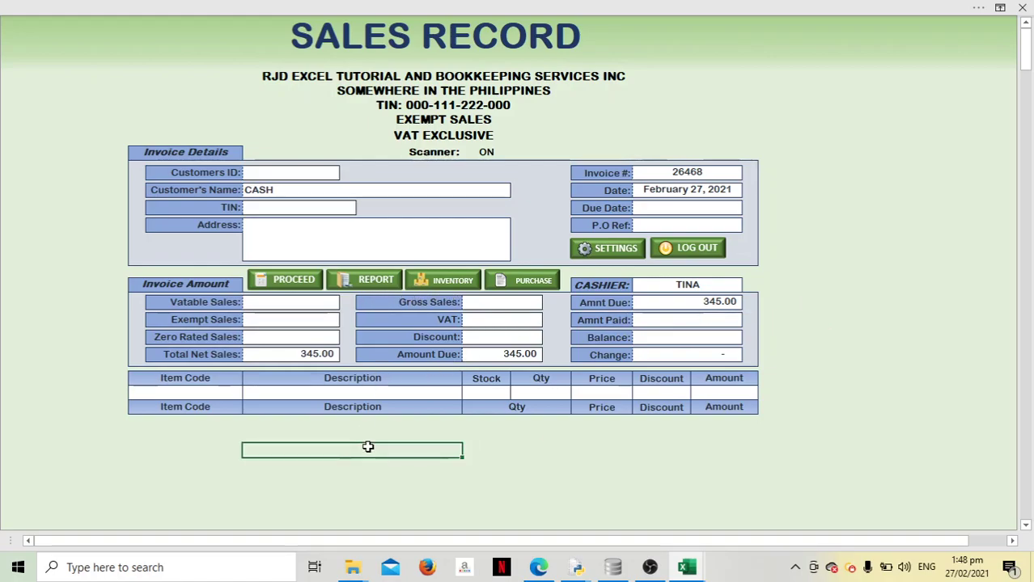
pyautogui.click(540, 281)
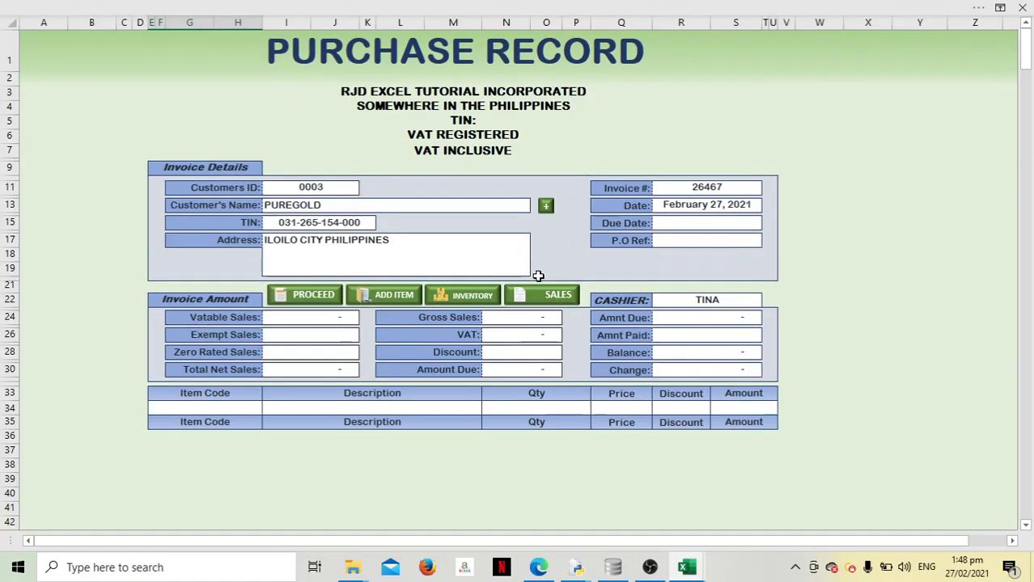
pyautogui.click(374, 299)
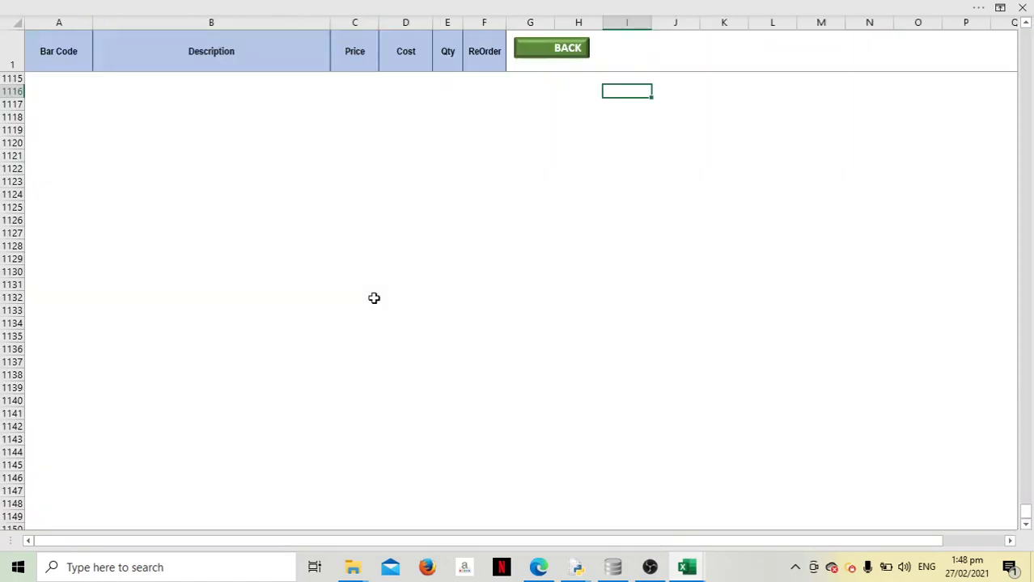
pyautogui.click(687, 567)
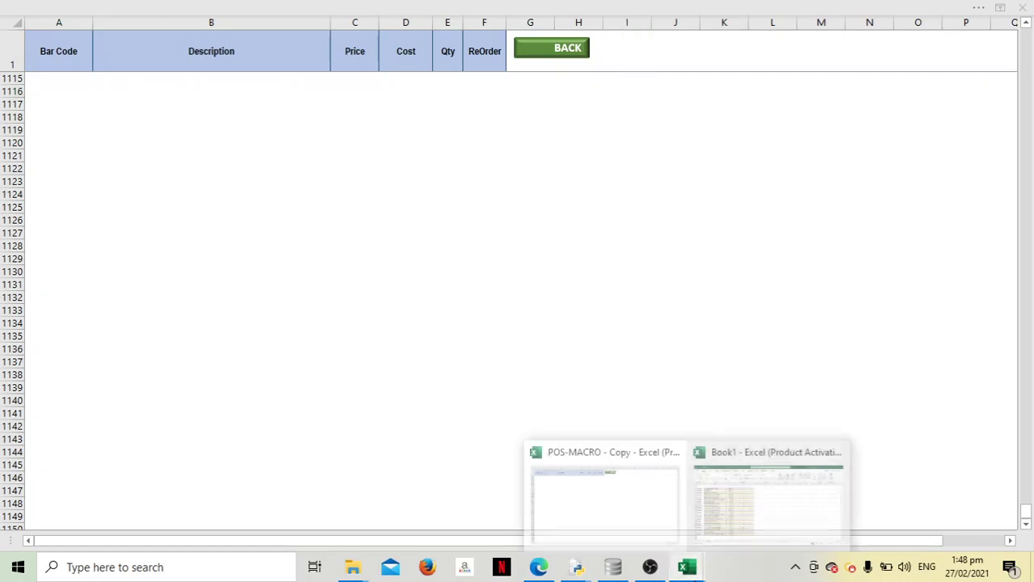
# Step: Switch to Book1 and try selections of the first product rows starting at A2
pyautogui.click(744, 534)
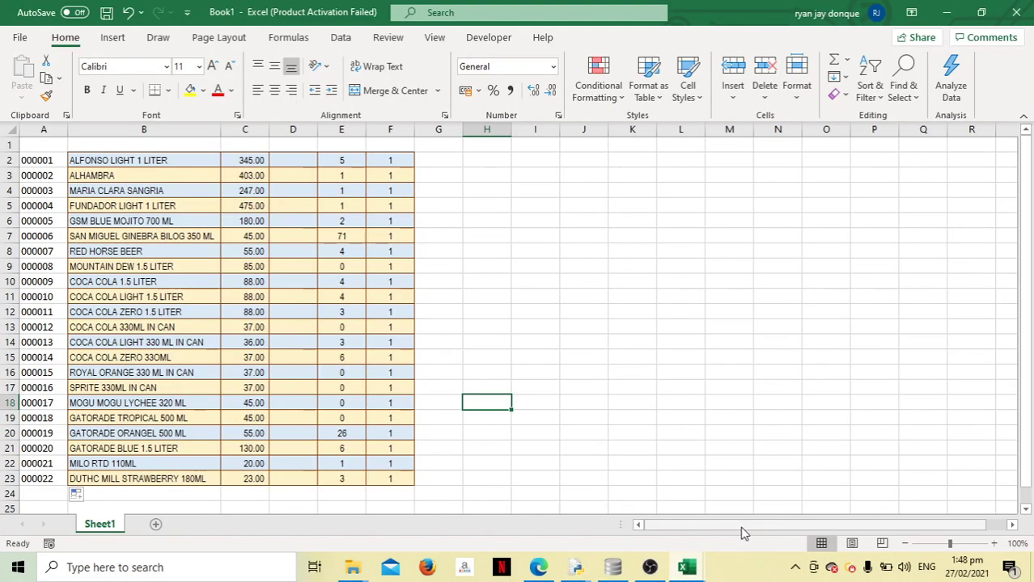
pyautogui.click(529, 275)
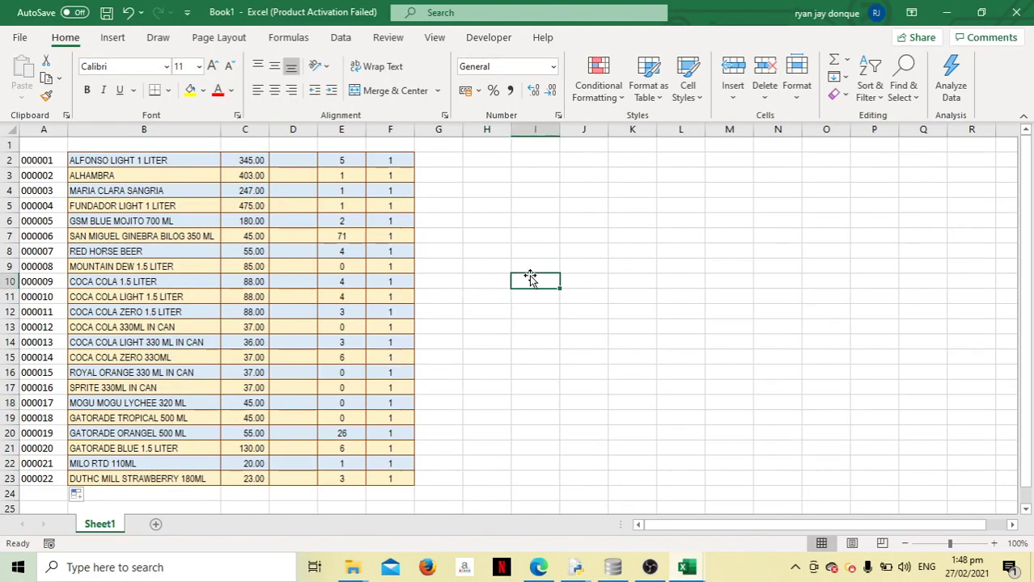
pyautogui.moveTo(46, 161); pyautogui.dragTo(388, 477)
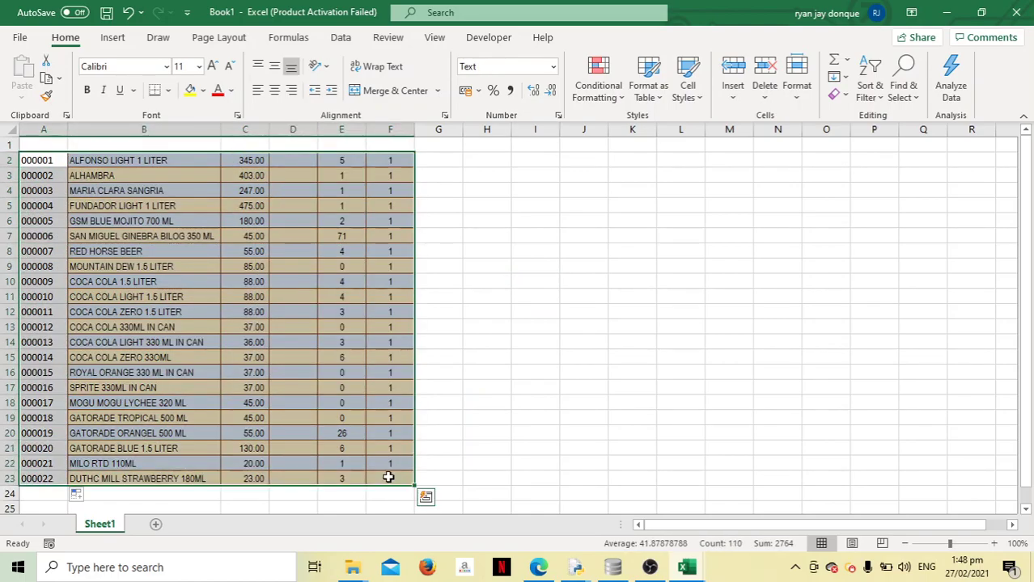
pyautogui.click(49, 159)
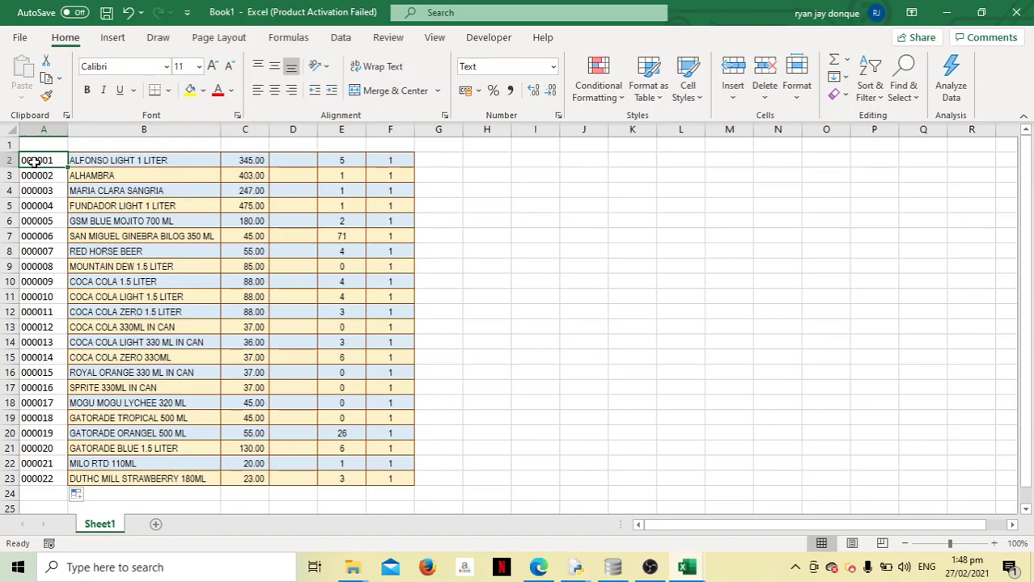
pyautogui.moveTo(34, 162)
pyautogui.mouseDown()
pyautogui.moveTo(207, 171)
pyautogui.moveTo(307, 160)
pyautogui.mouseUp()
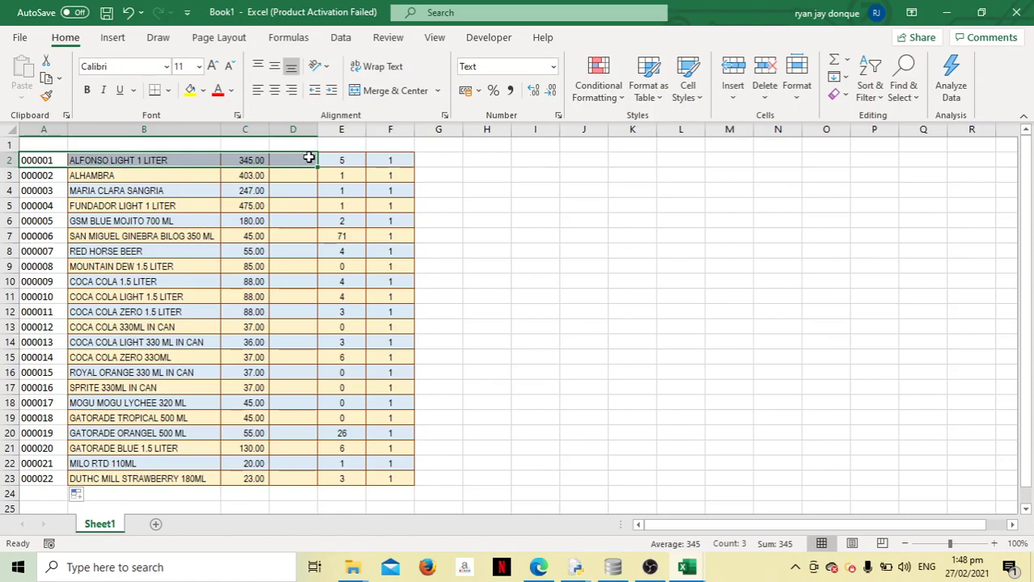
pyautogui.click(40, 161)
pyautogui.click(127, 160)
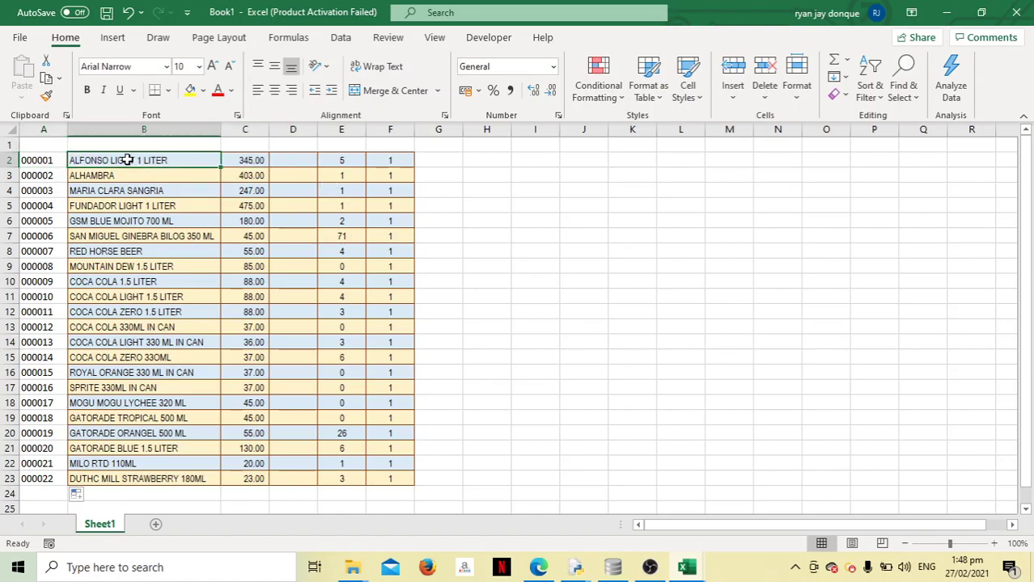
pyautogui.click(34, 160)
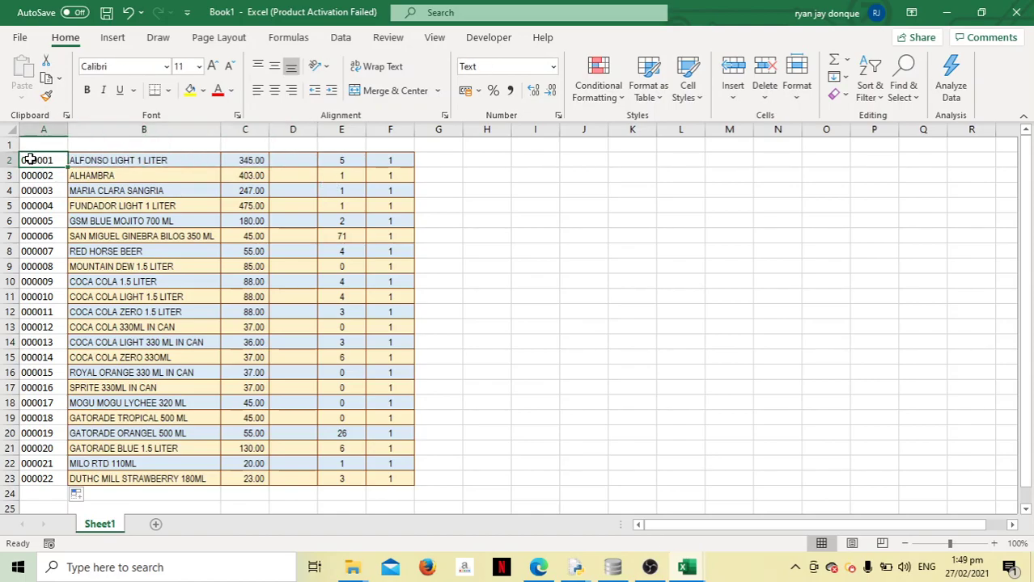
pyautogui.click(176, 159)
pyautogui.moveTo(37, 160)
pyautogui.mouseDown()
pyautogui.moveTo(182, 177)
pyautogui.moveTo(311, 220)
pyautogui.mouseUp()
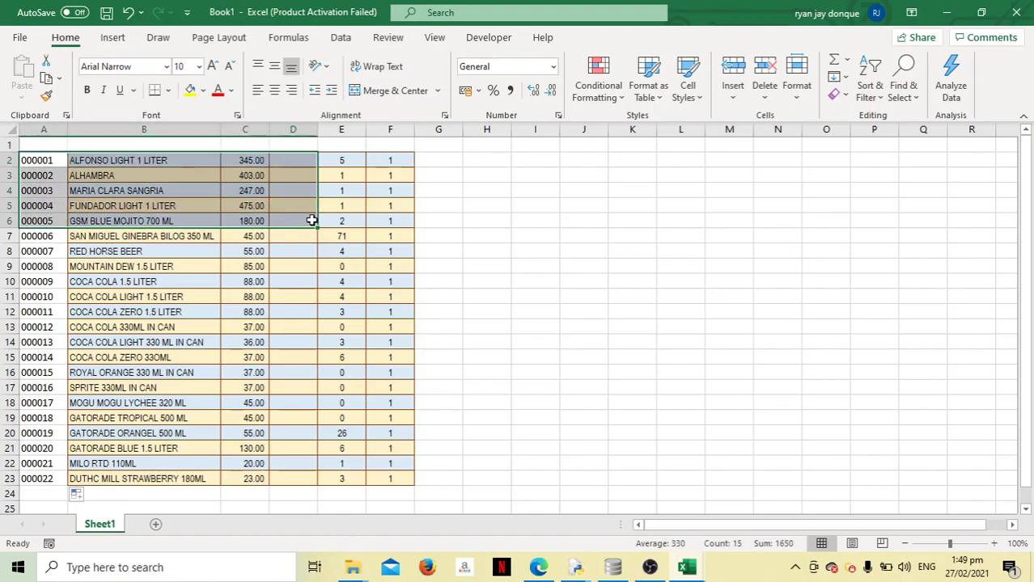
pyautogui.click(29, 159)
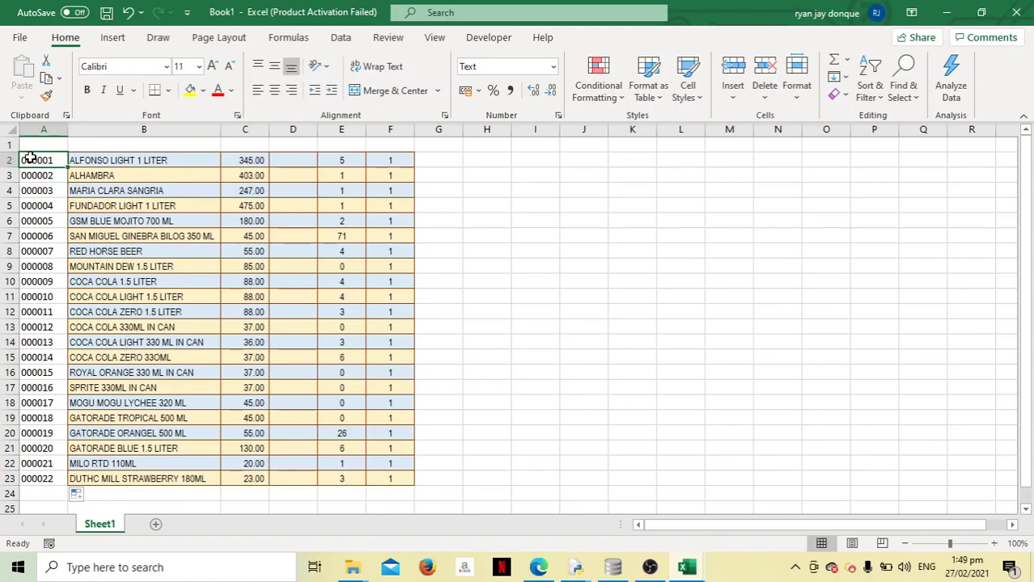
# Step: Select the 22 products in A2:F23 and copy them
pyautogui.moveTo(62, 159); pyautogui.dragTo(383, 389)
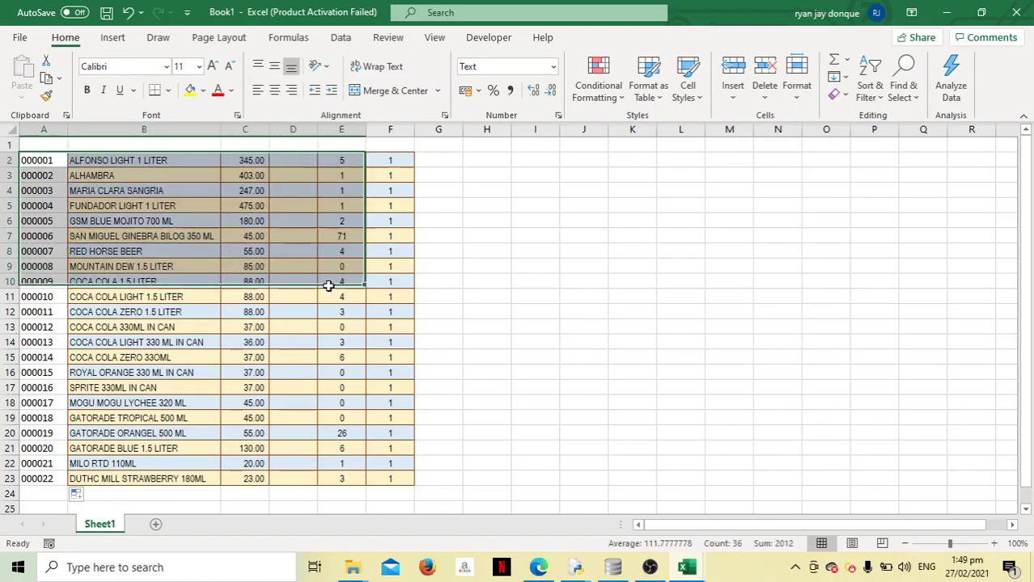
pyautogui.moveTo(383, 389); pyautogui.dragTo(371, 478)
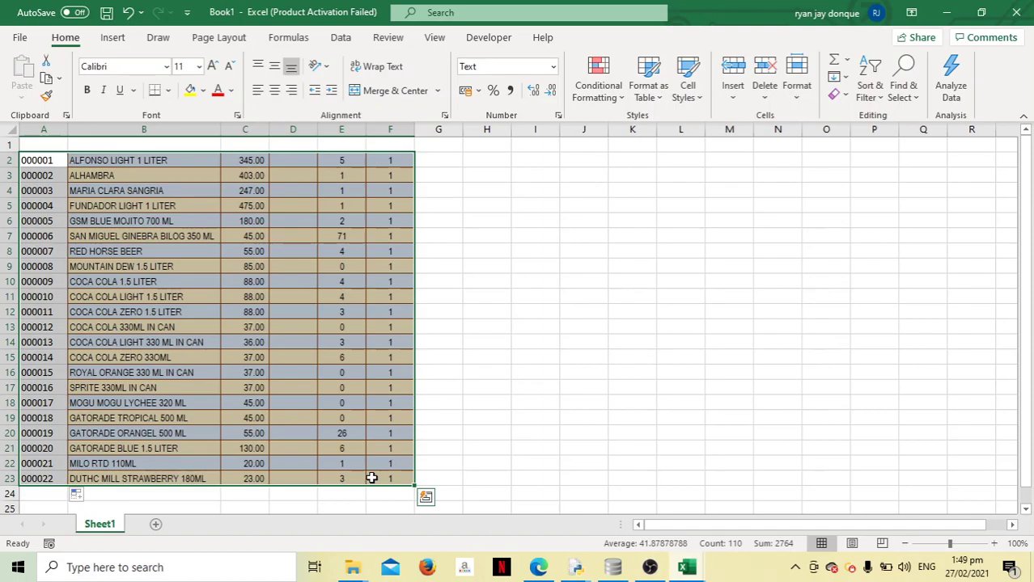
pyautogui.hotkey('ctrl', 'c')
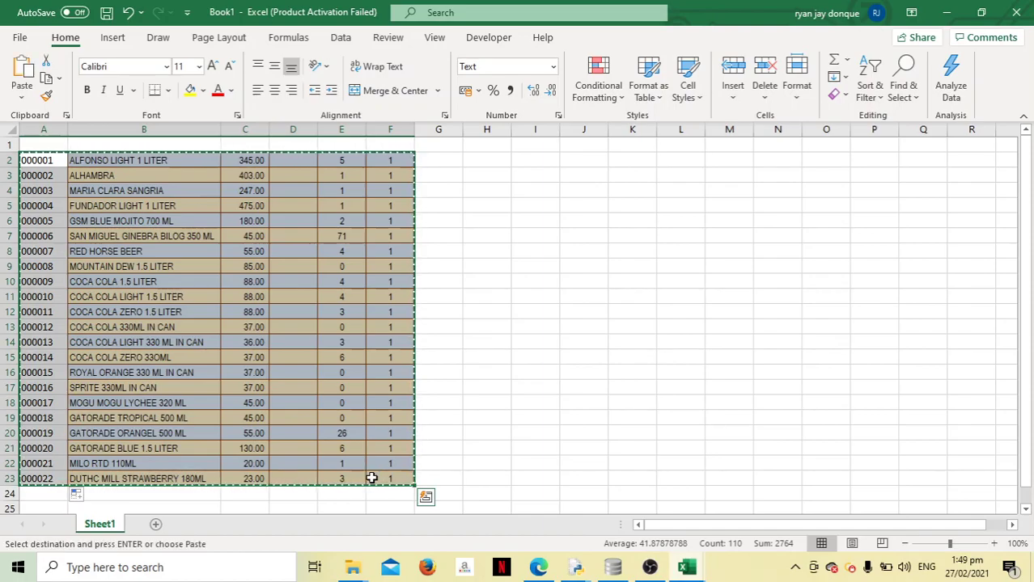
pyautogui.moveTo(686, 568)
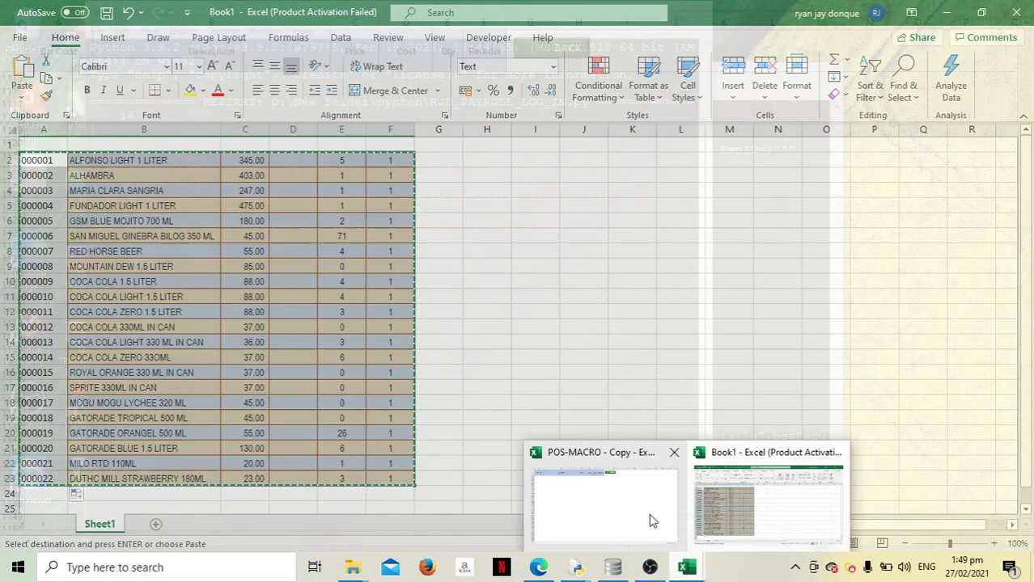
# Step: Paste the copied products as values at cell A2 of the POS product list
pyautogui.click(647, 516)
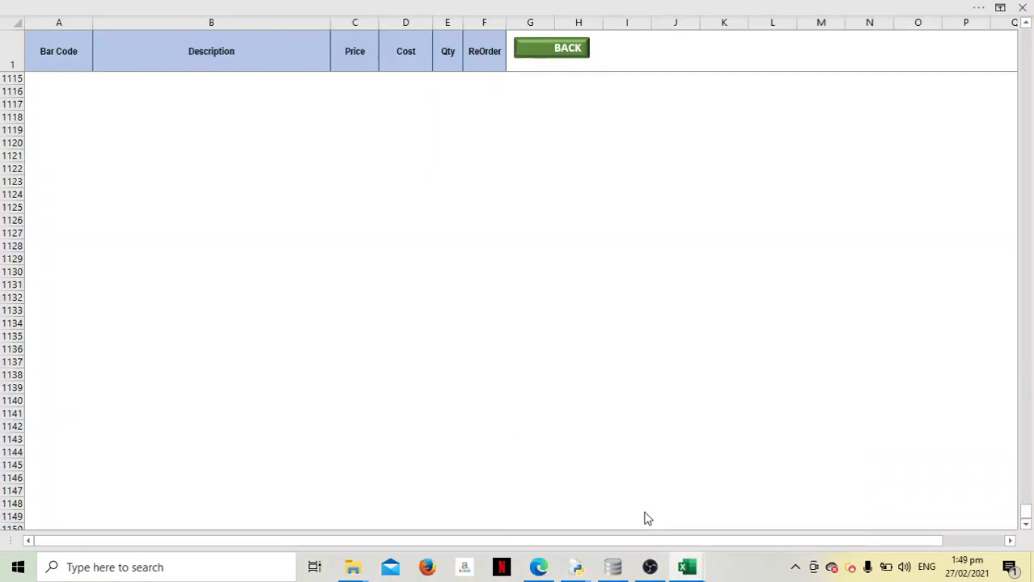
pyautogui.click(64, 60)
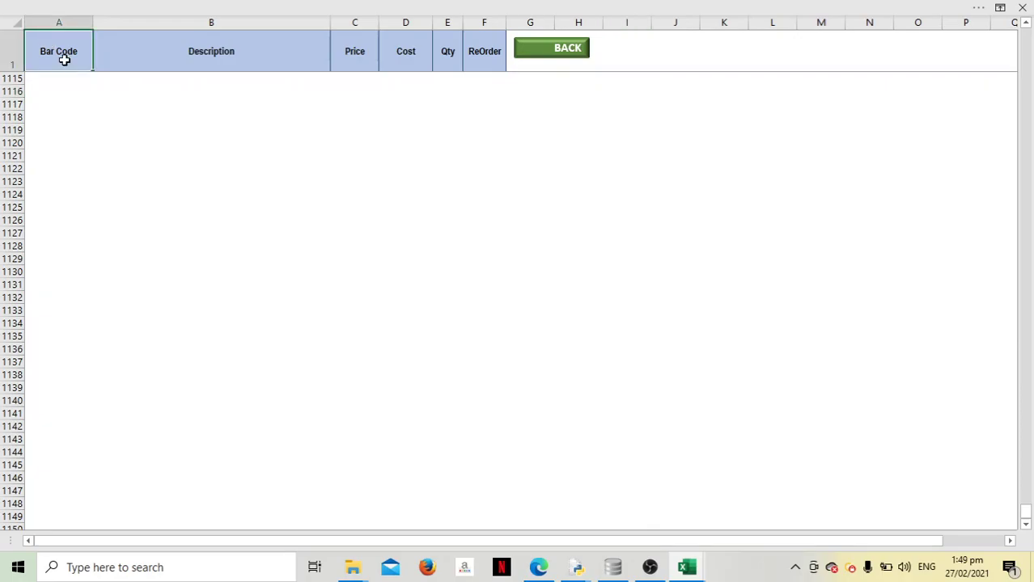
pyautogui.press('Return')
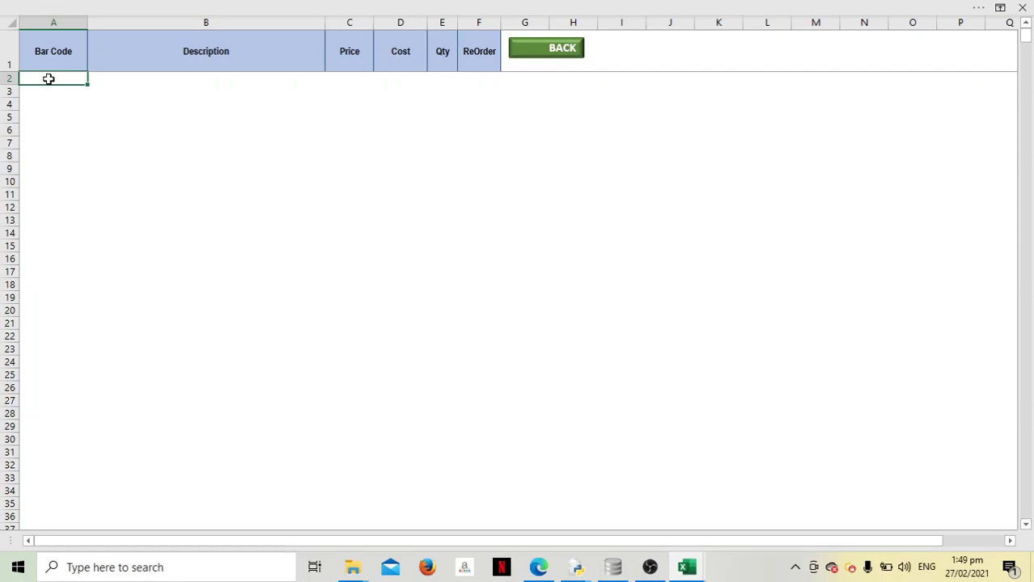
pyautogui.rightClick(48, 79)
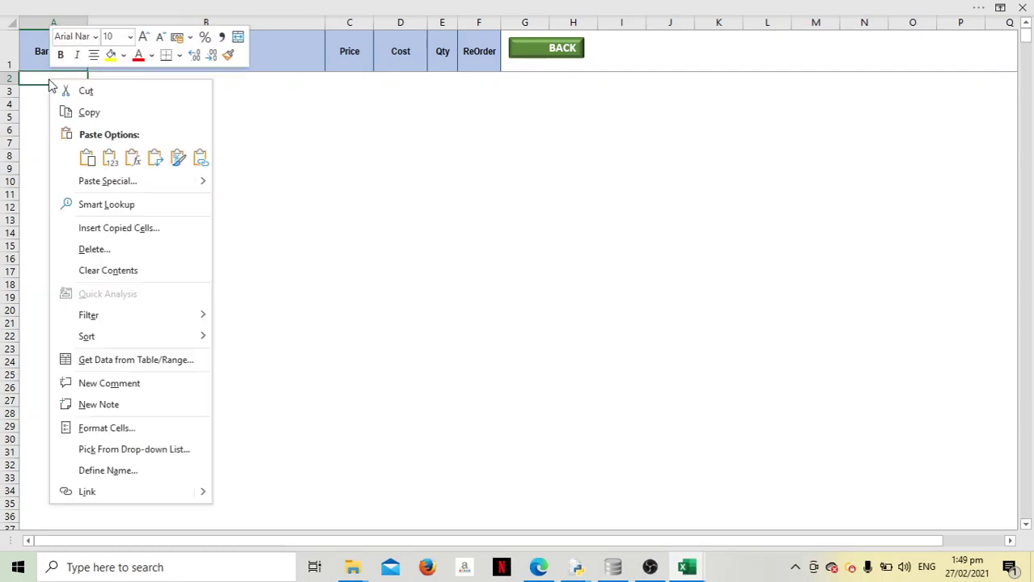
pyautogui.click(111, 159)
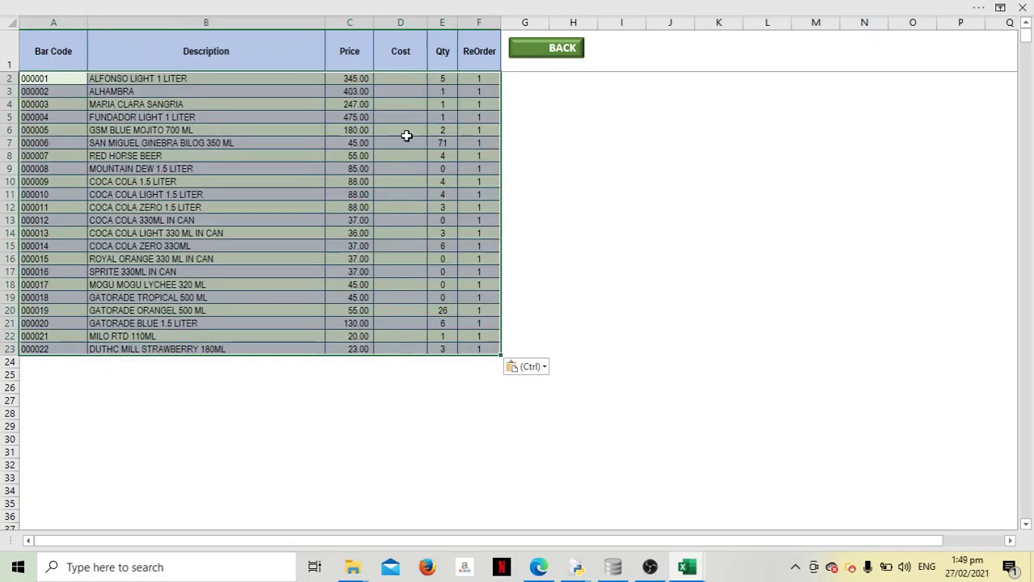
# Step: Check the pasted prices and return to the Purchase Record form
pyautogui.click(475, 131)
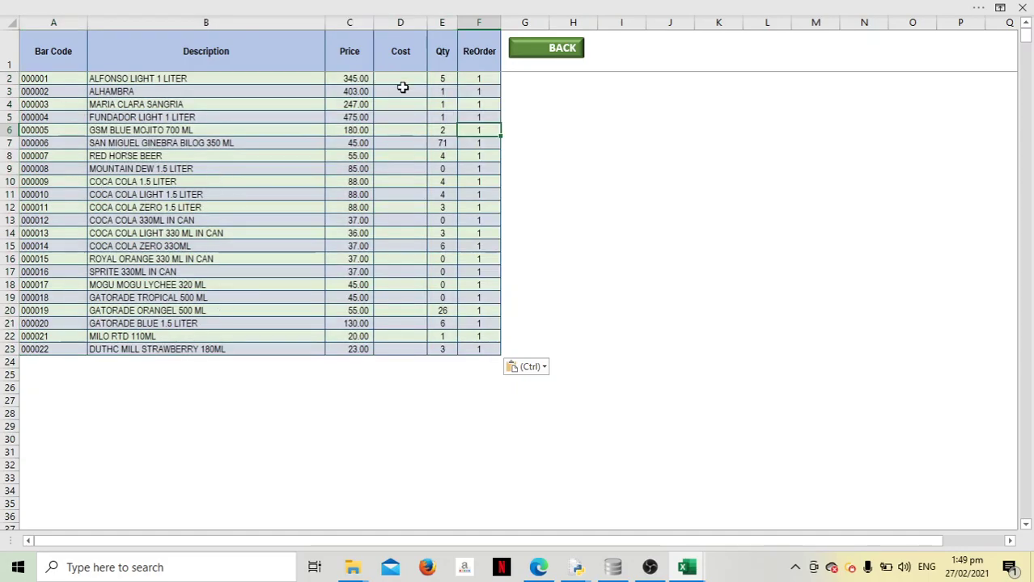
pyautogui.click(354, 119)
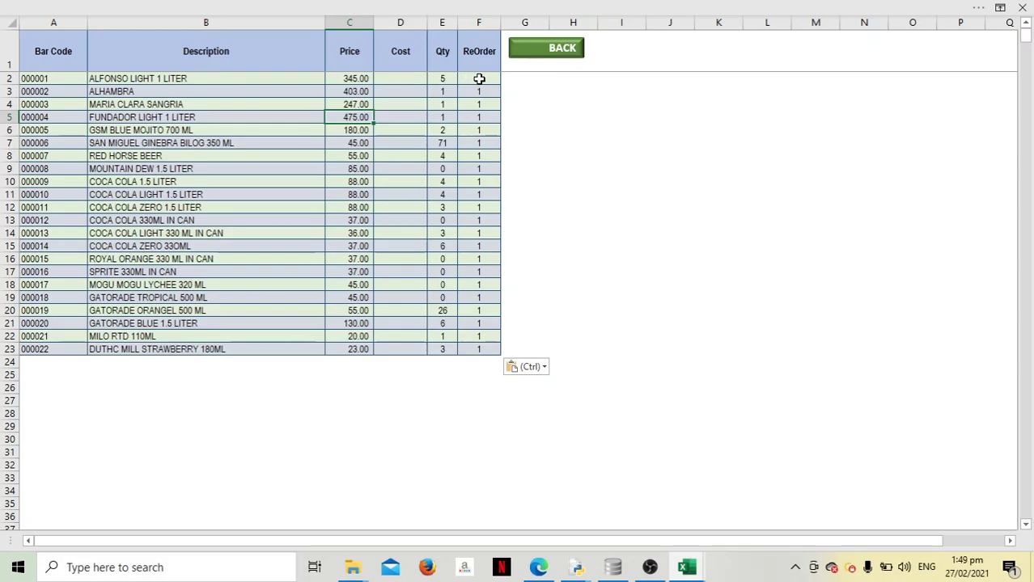
pyautogui.click(542, 50)
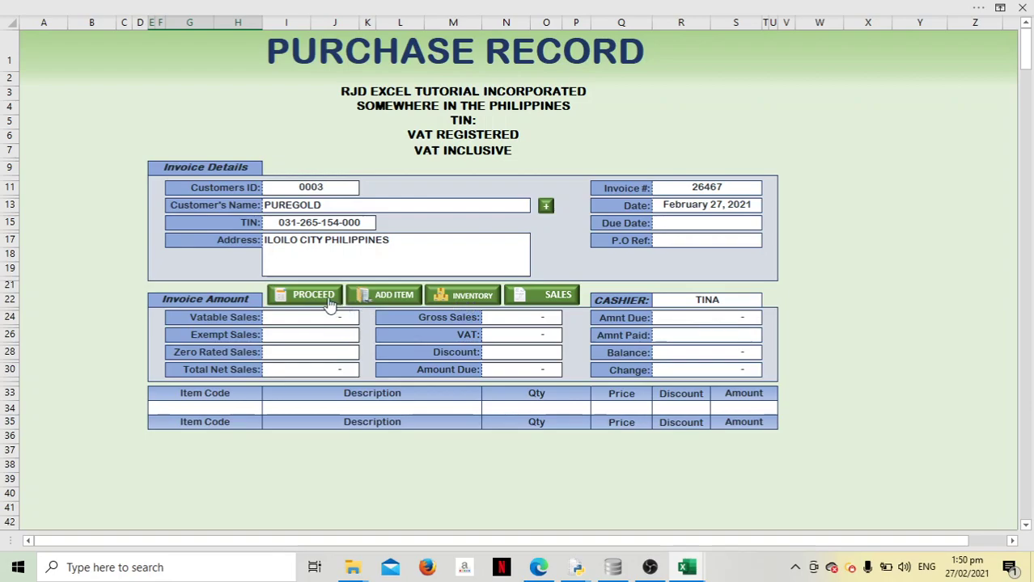
# Step: Enter item code 0001 in the row-34 Item Code cell and show the full ribbon
pyautogui.click(232, 406)
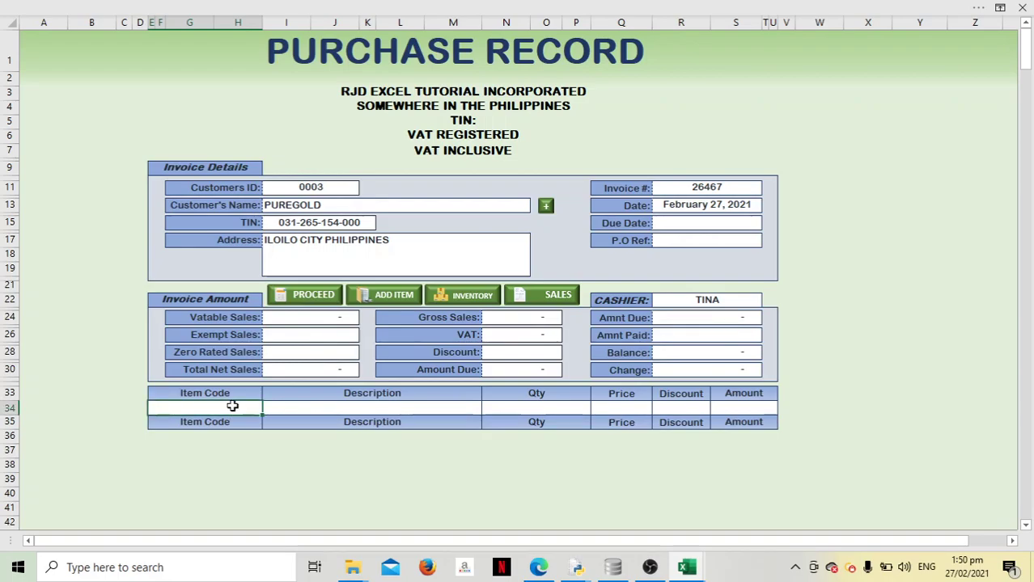
pyautogui.write('0')
pyautogui.write('0000')
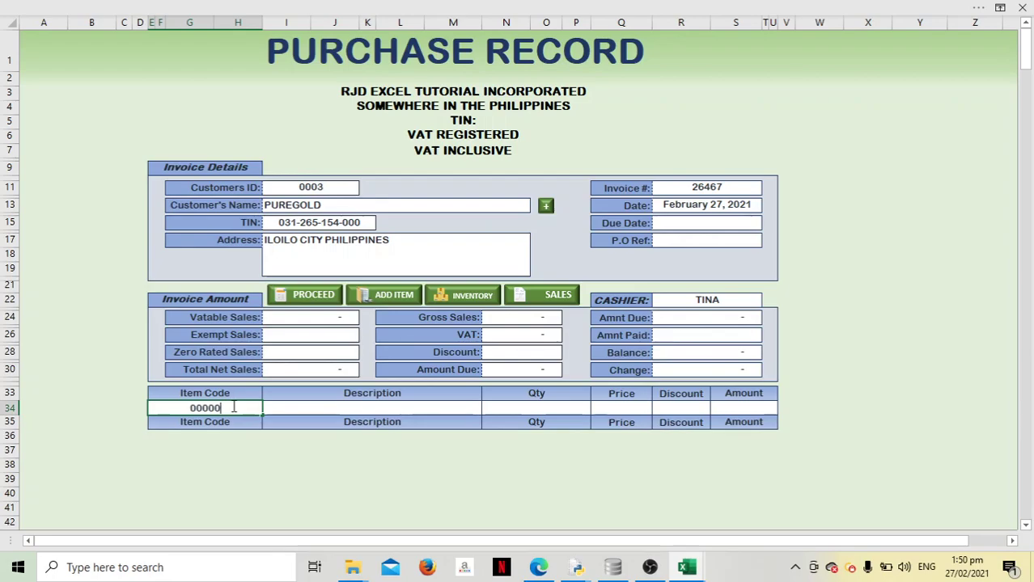
pyautogui.write('1')
pyautogui.press('Return')
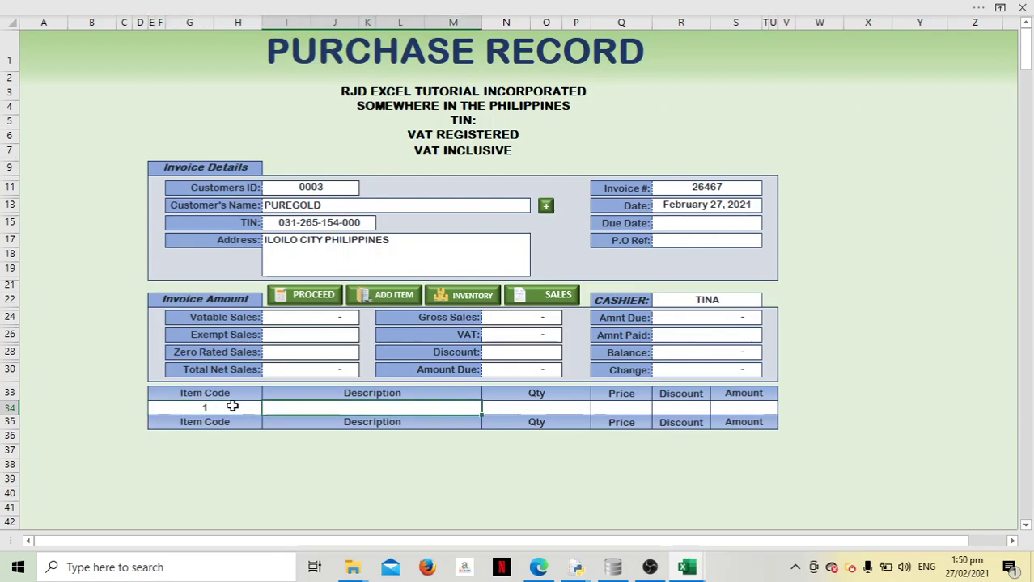
pyautogui.click(999, 8)
pyautogui.click(938, 134)
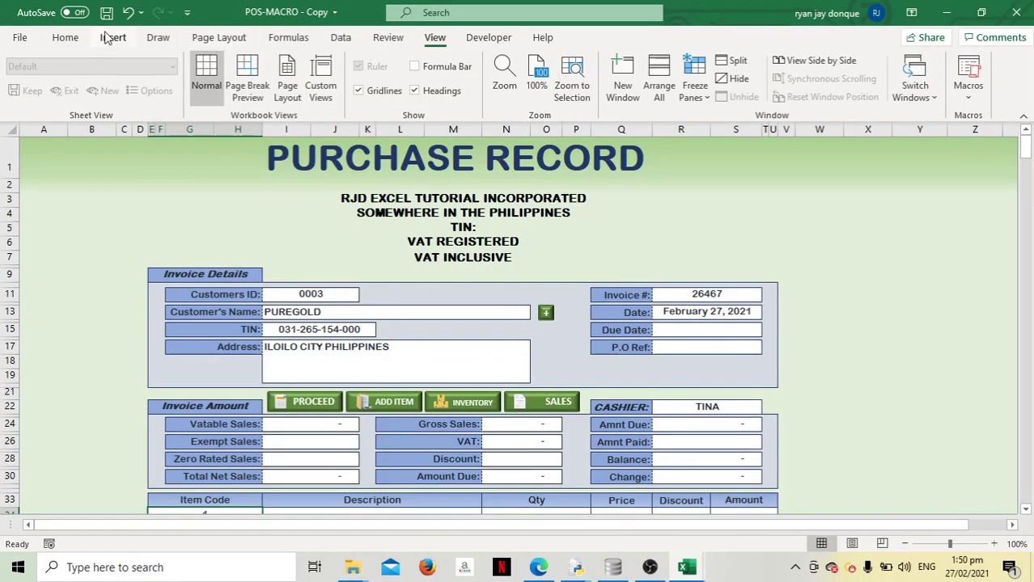
# Step: Format the item code cell as Text and enter 000001 to fetch ALFONSO LIGHT 1 LITER at 345.00
pyautogui.click(66, 37)
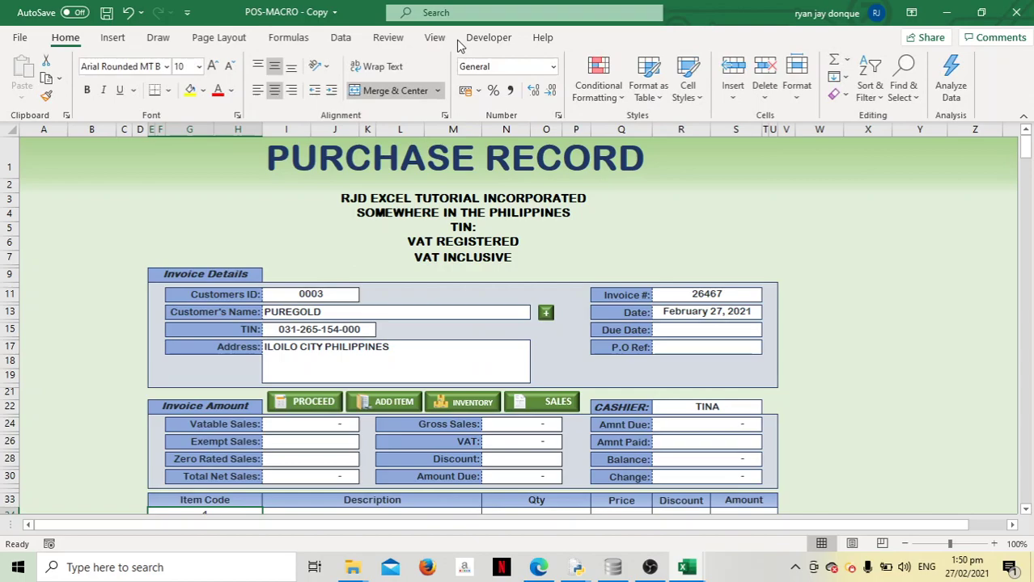
pyautogui.click(553, 66)
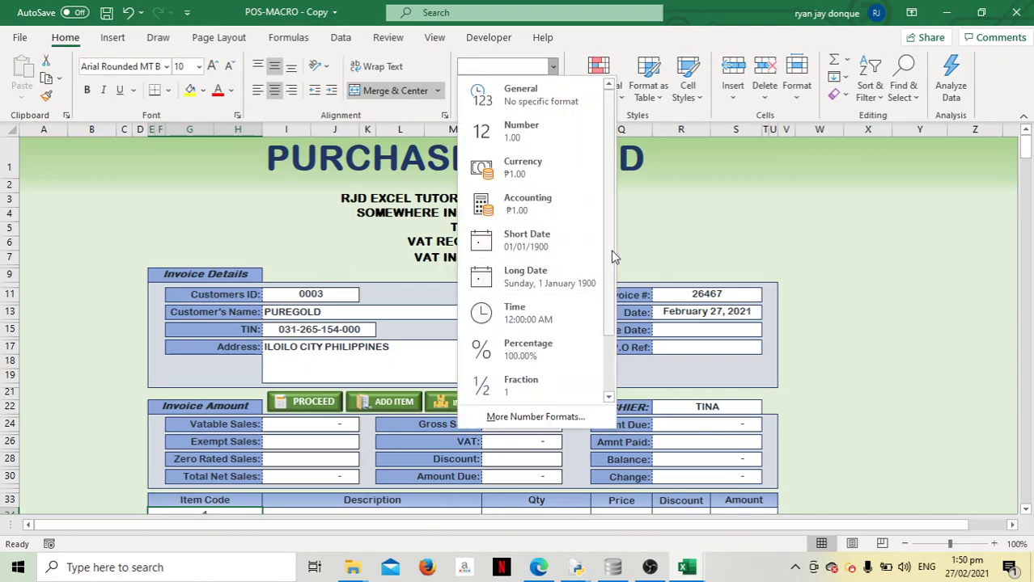
pyautogui.moveTo(610, 250); pyautogui.dragTo(606, 323)
pyautogui.click(570, 380)
pyautogui.scroll(-5, 560, 376)
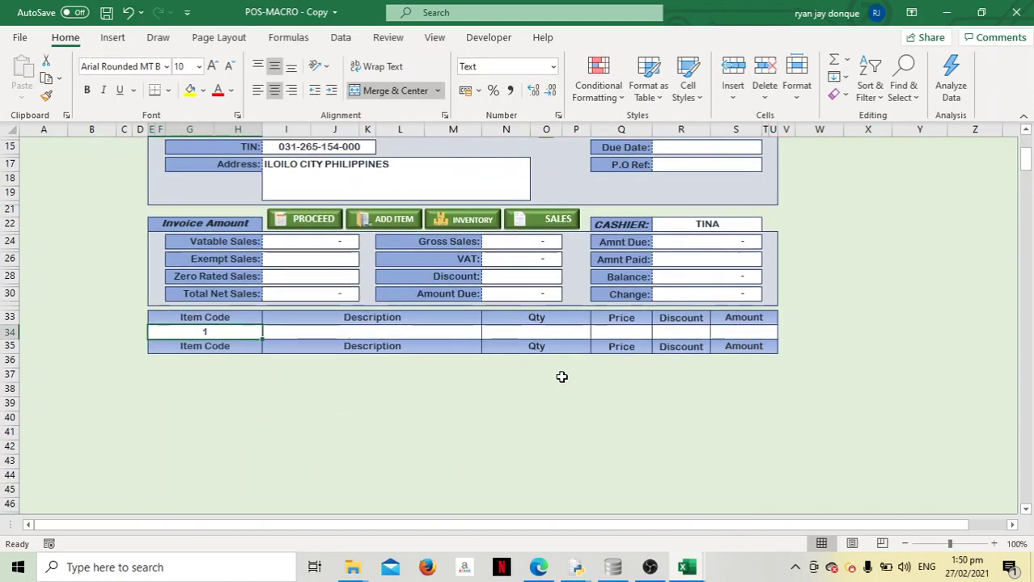
pyautogui.write('00')
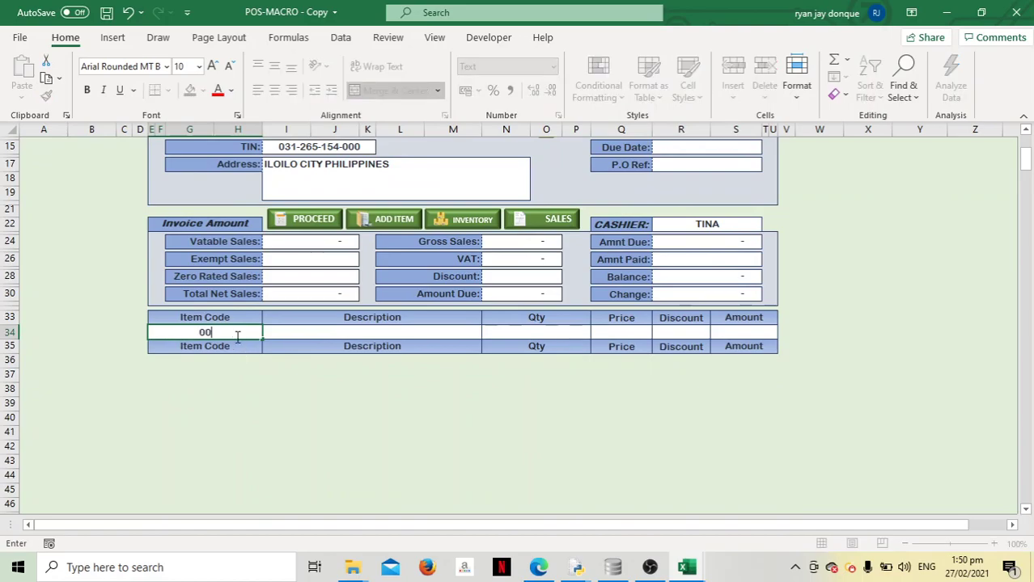
pyautogui.write('0001')
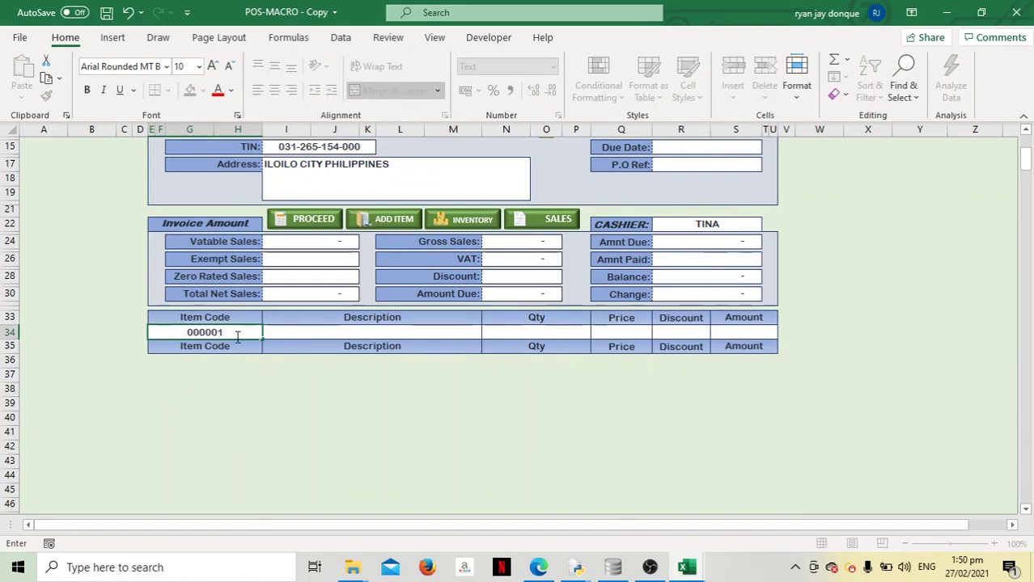
pyautogui.press('Tab')
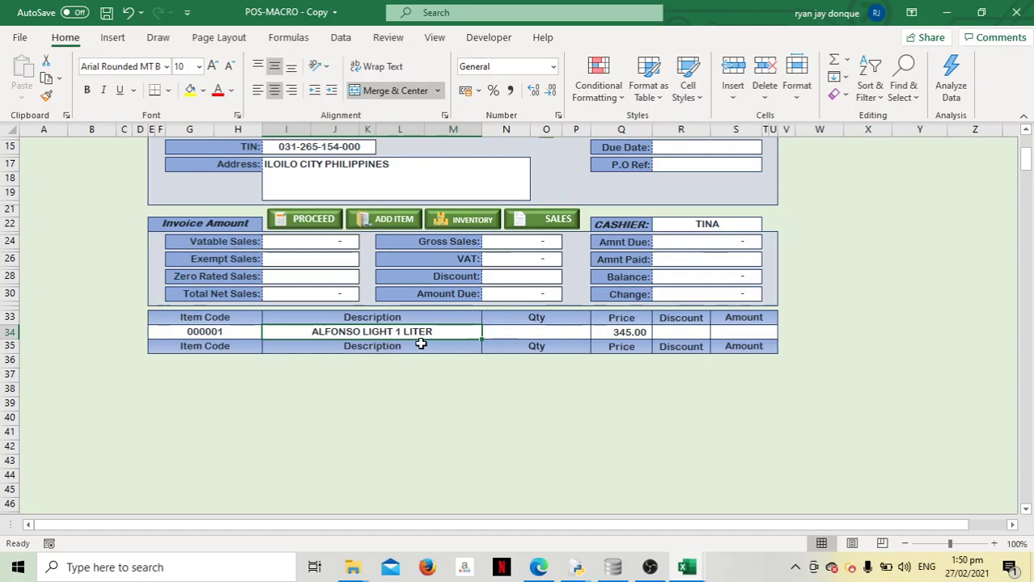
pyautogui.click(524, 332)
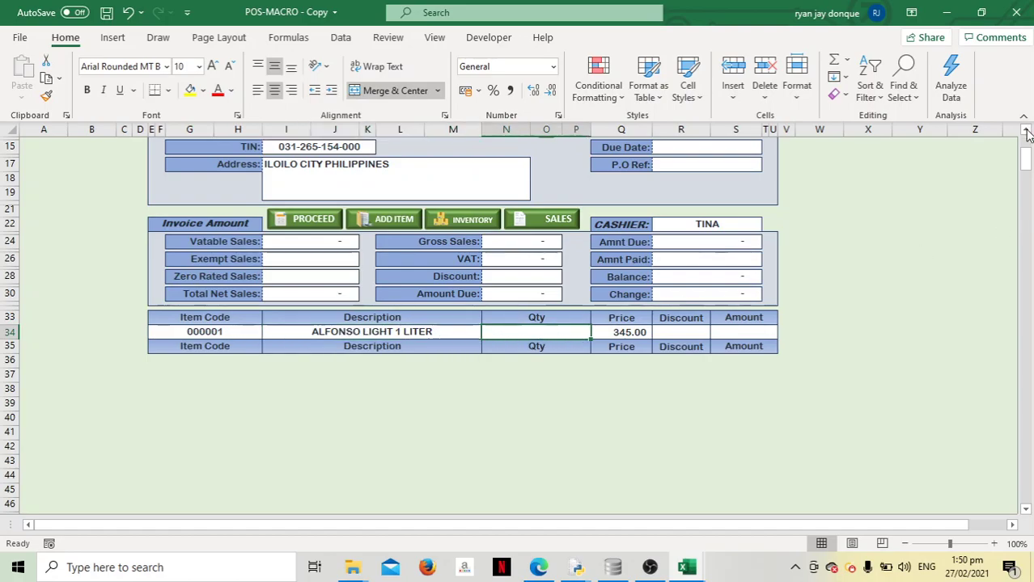
# Step: Hide the row and column headings and auto-hide the ribbon for a full-screen form
pyautogui.moveTo(1026, 161); pyautogui.dragTo(1030, 143)
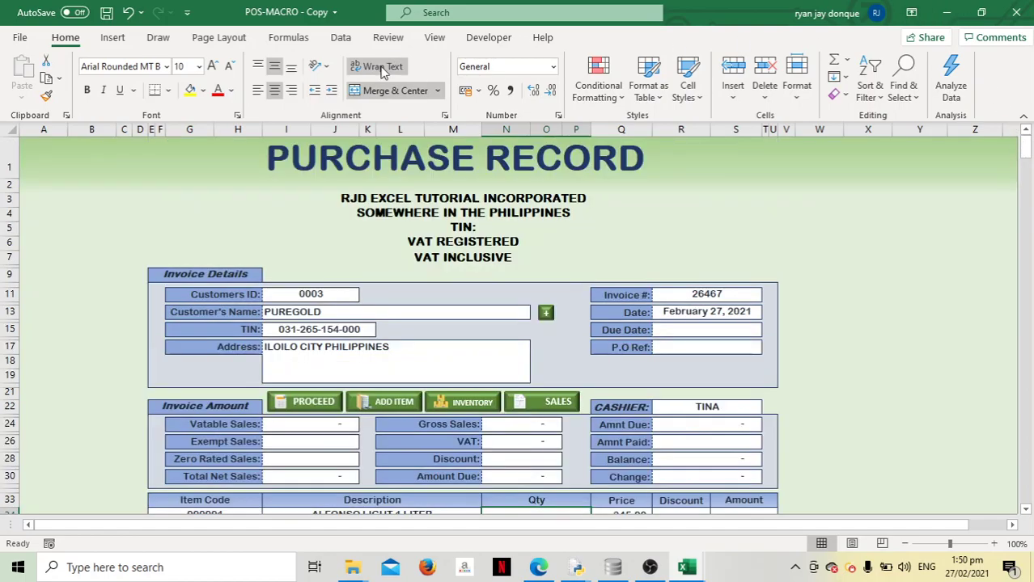
pyautogui.click(434, 37)
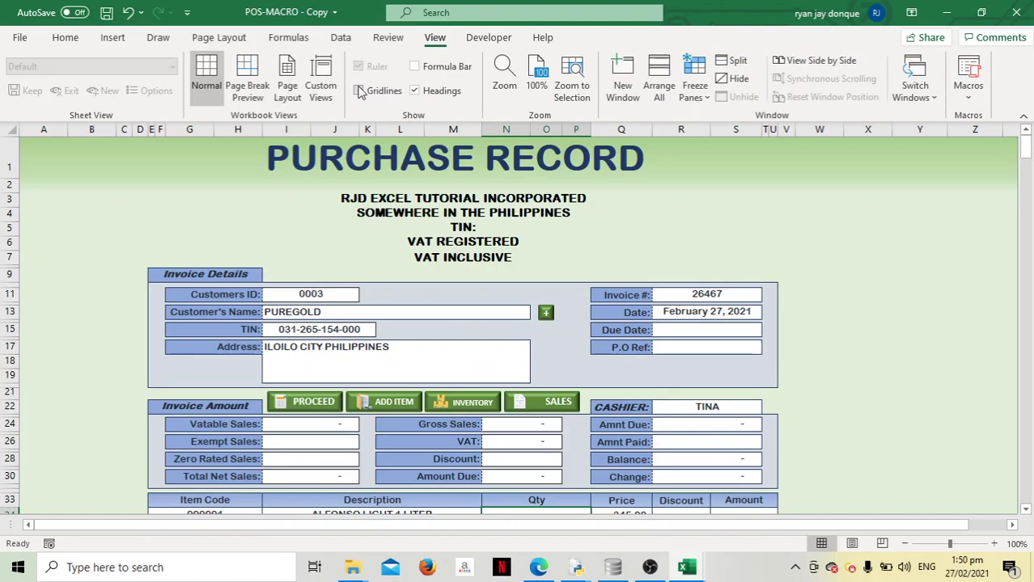
pyautogui.click(414, 90)
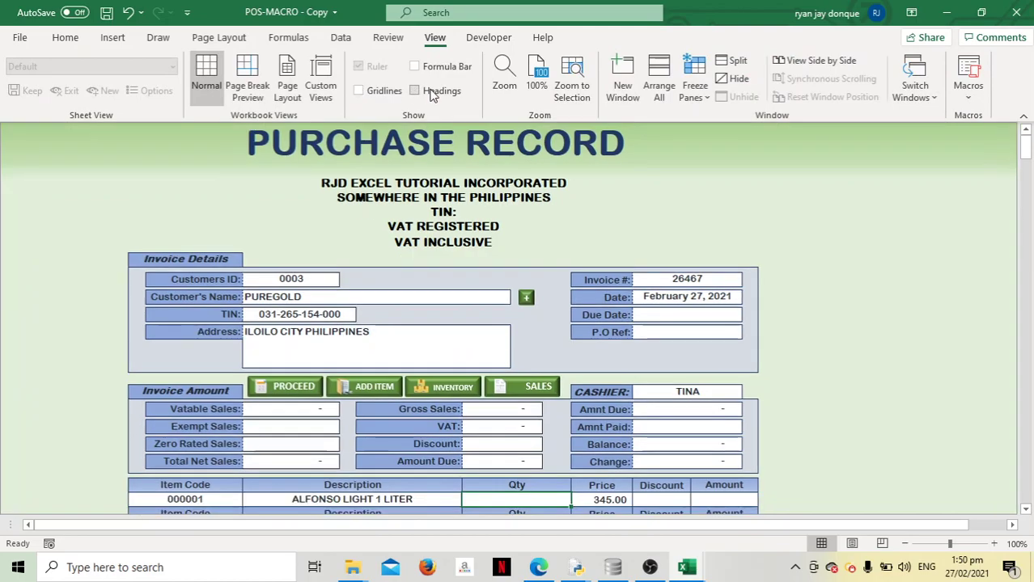
pyautogui.click(911, 13)
pyautogui.click(919, 62)
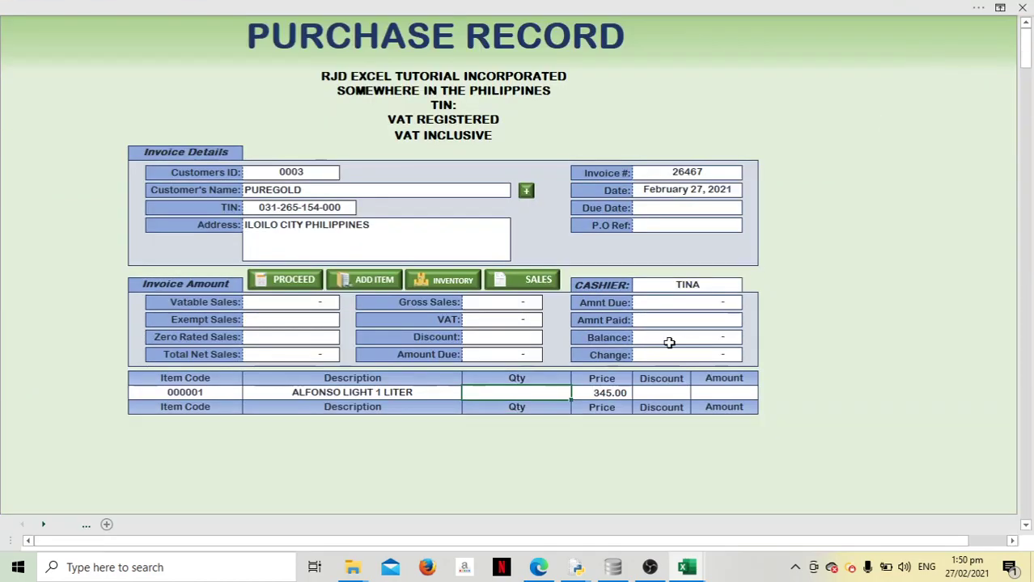
# Step: Enter quantity 10 for ALFONSO LIGHT 1 LITER, giving an amount of 3,450.00
pyautogui.click(536, 395)
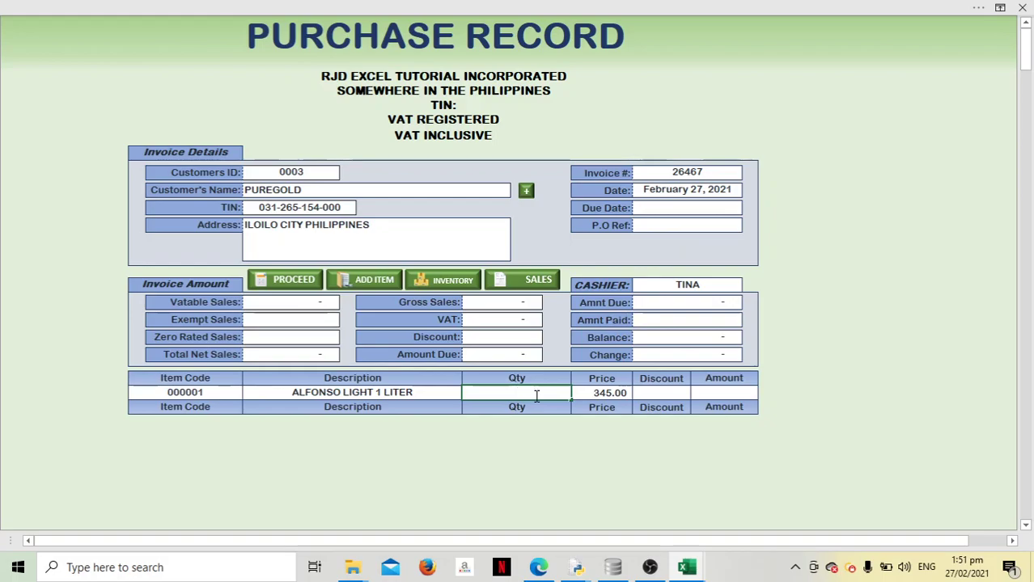
pyautogui.write('10')
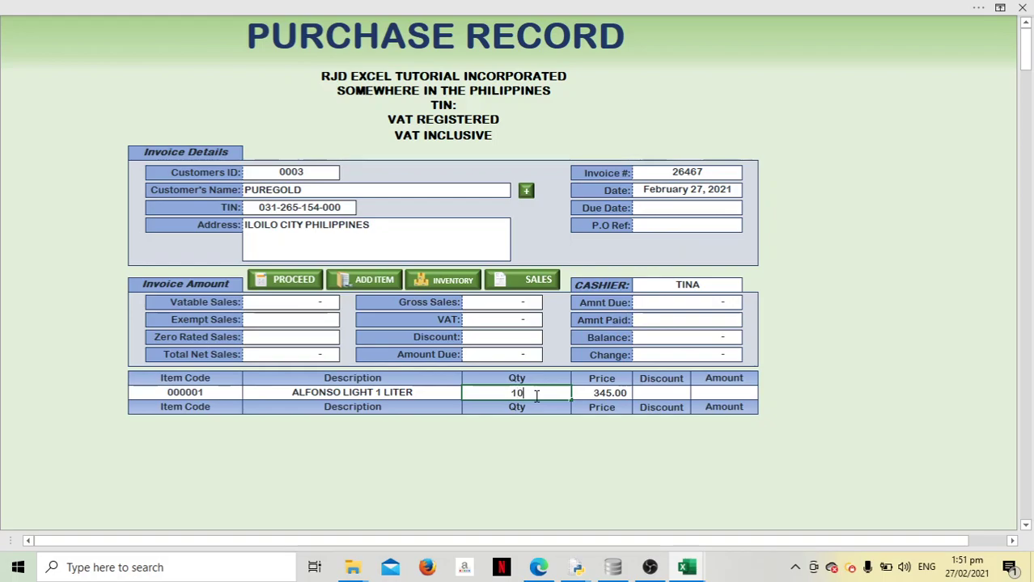
pyautogui.press('Tab')
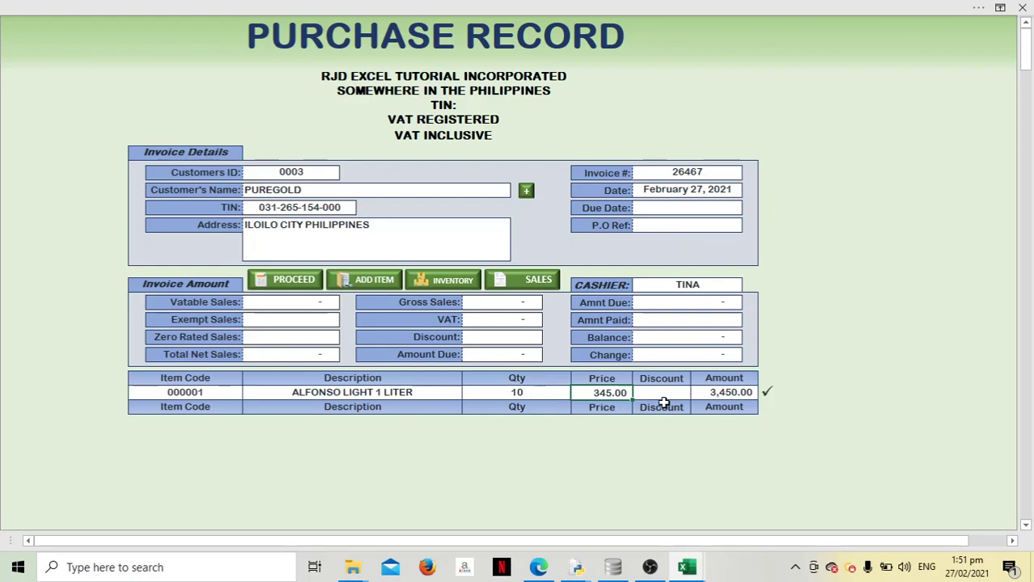
pyautogui.click(667, 394)
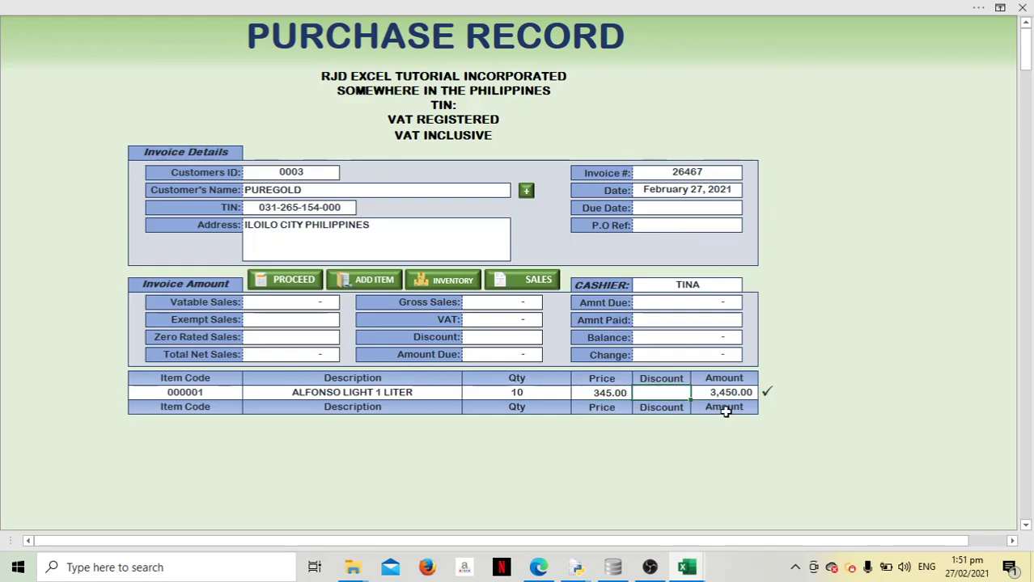
# Step: Add ALFONSO LIGHT to the list, then add ALHAMBRA (000002) with quantity 2 for 806.00
pyautogui.press('Tab')
pyautogui.press('Tab')
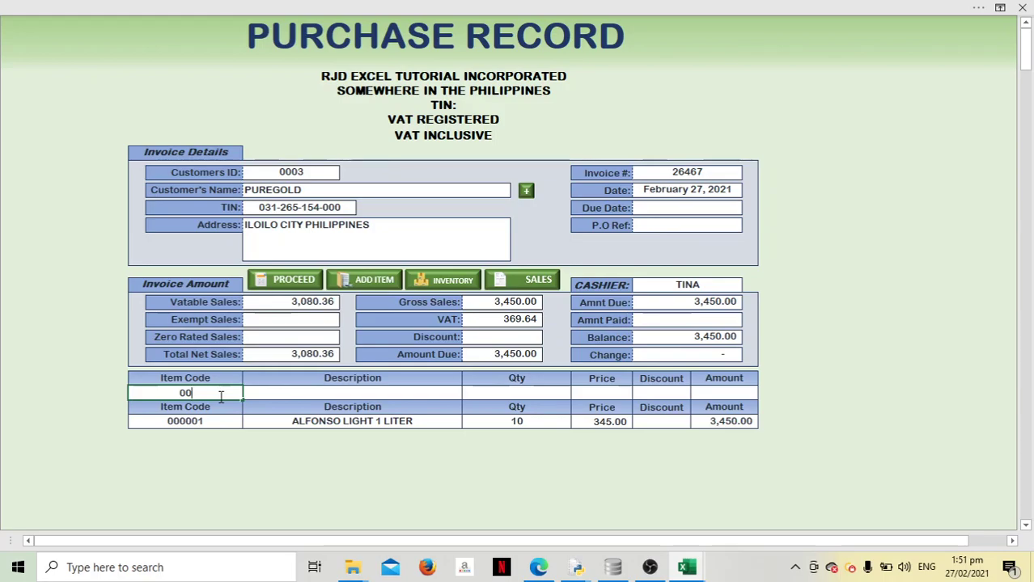
pyautogui.write('000')
pyautogui.write('2')
pyautogui.press('Tab')
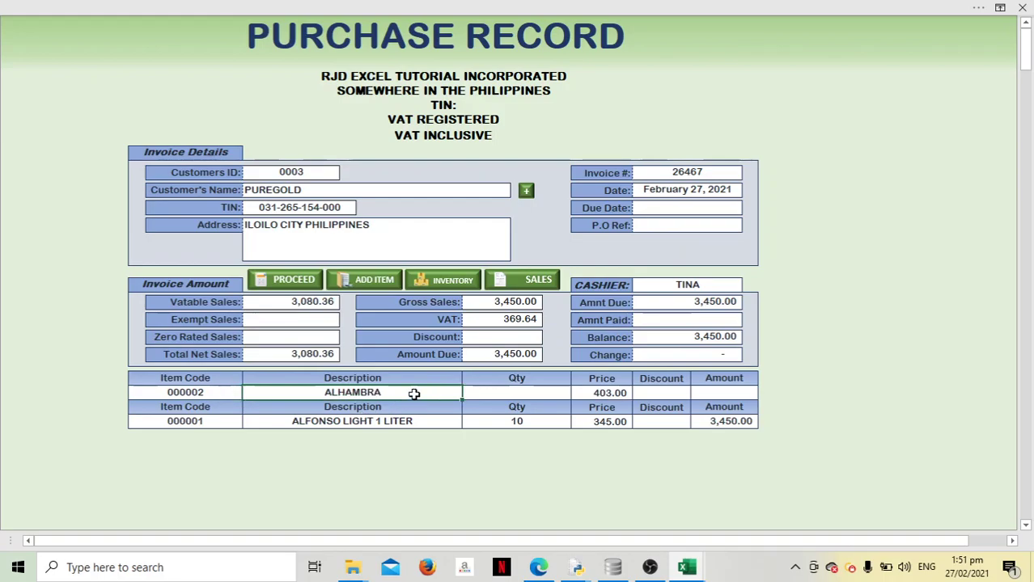
pyautogui.click(521, 393)
pyautogui.write('2')
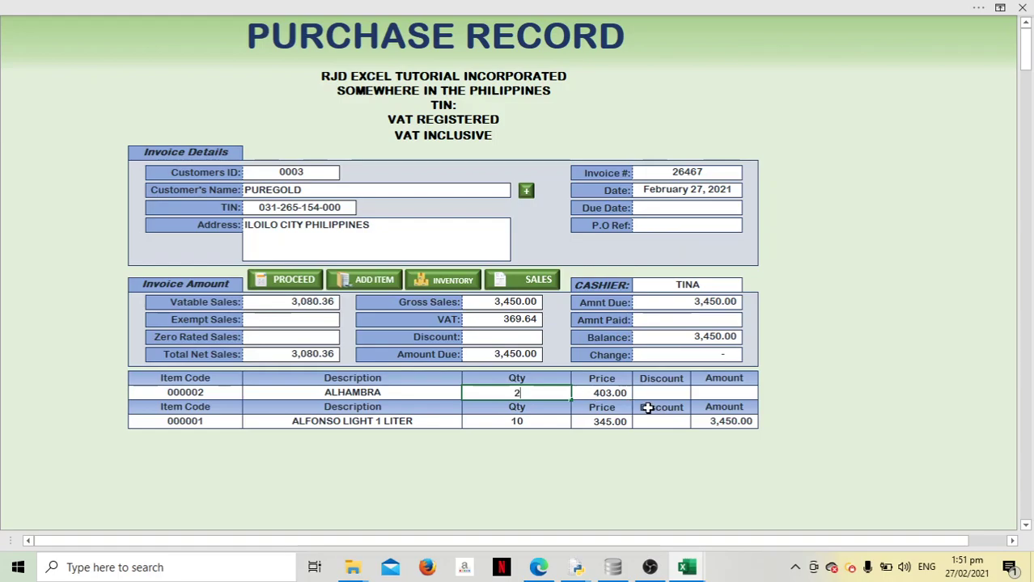
pyautogui.press('Tab')
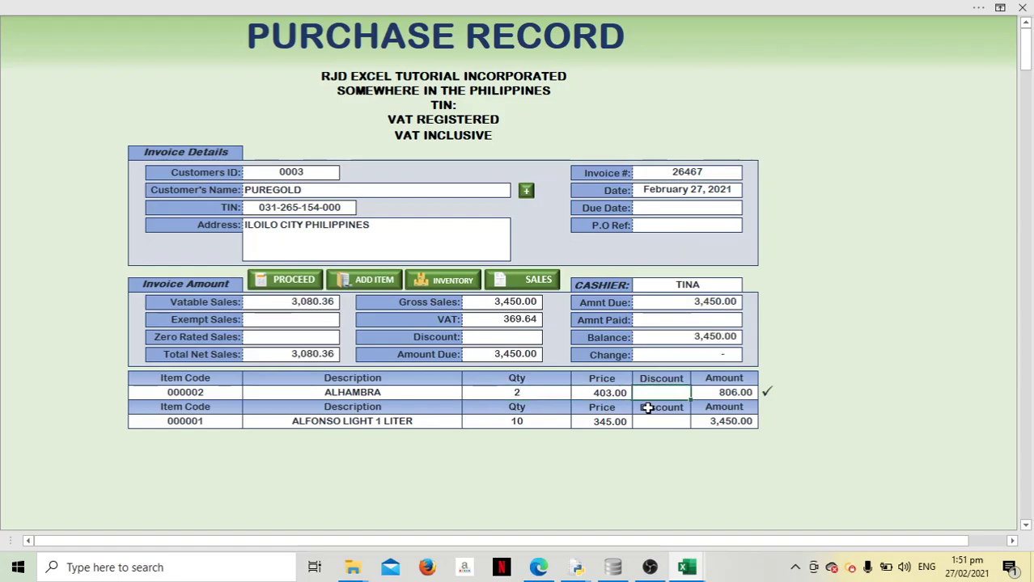
pyautogui.press('Tab')
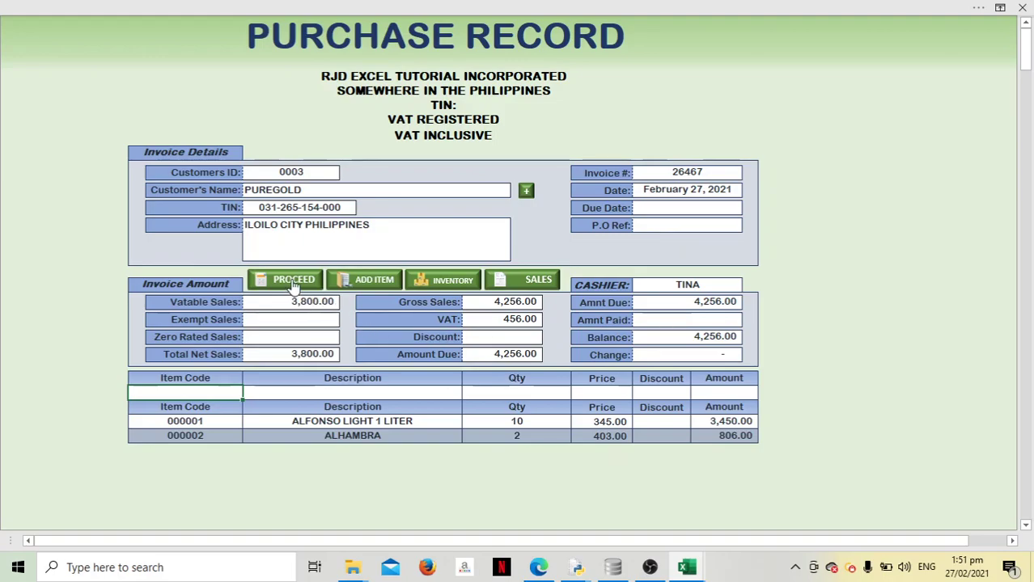
# Step: Enter a 4,256.00 payment in Amnt Paid after the balance-due error, then process invoice 26467
pyautogui.click(693, 178)
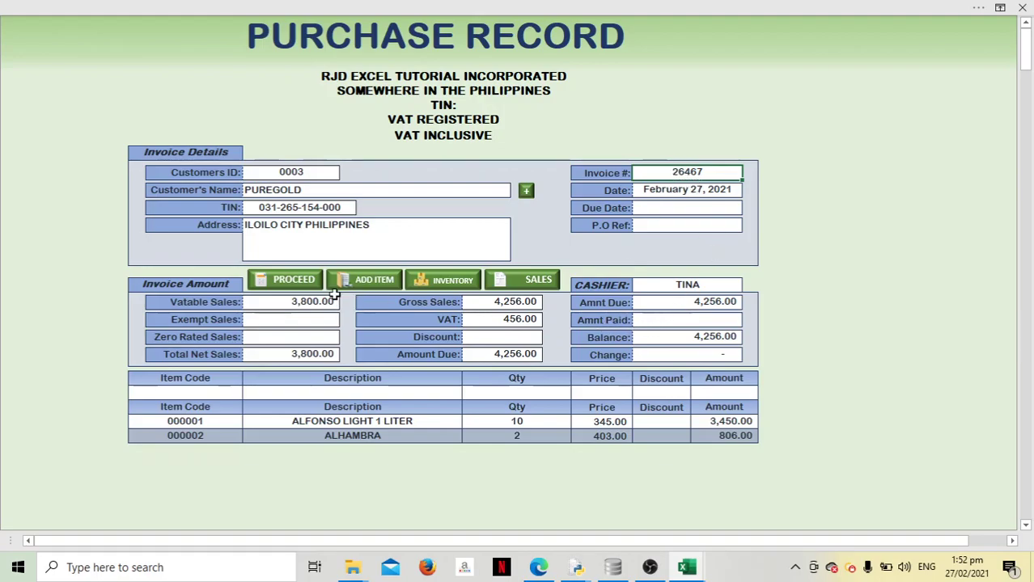
pyautogui.click(295, 280)
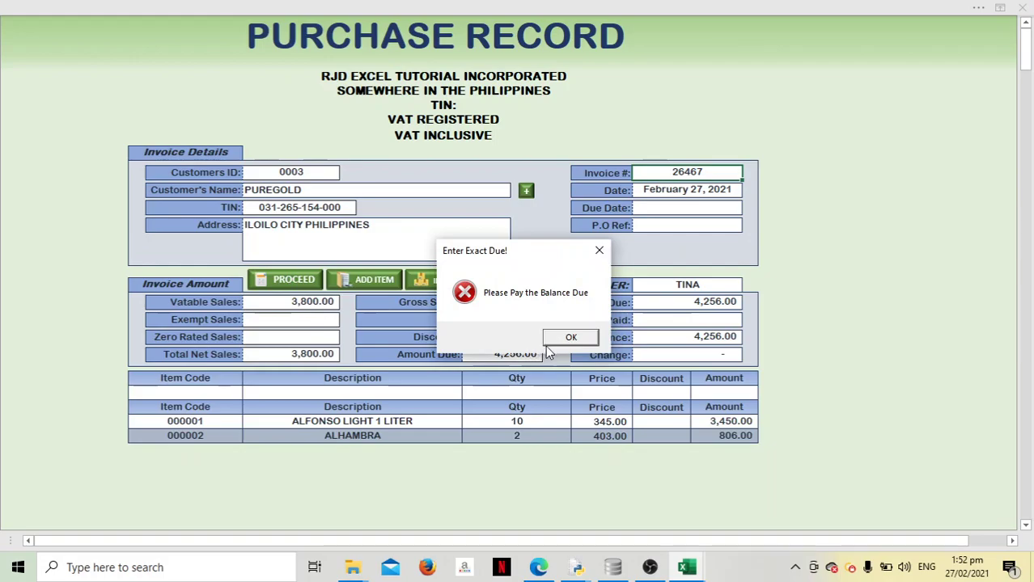
pyautogui.click(571, 337)
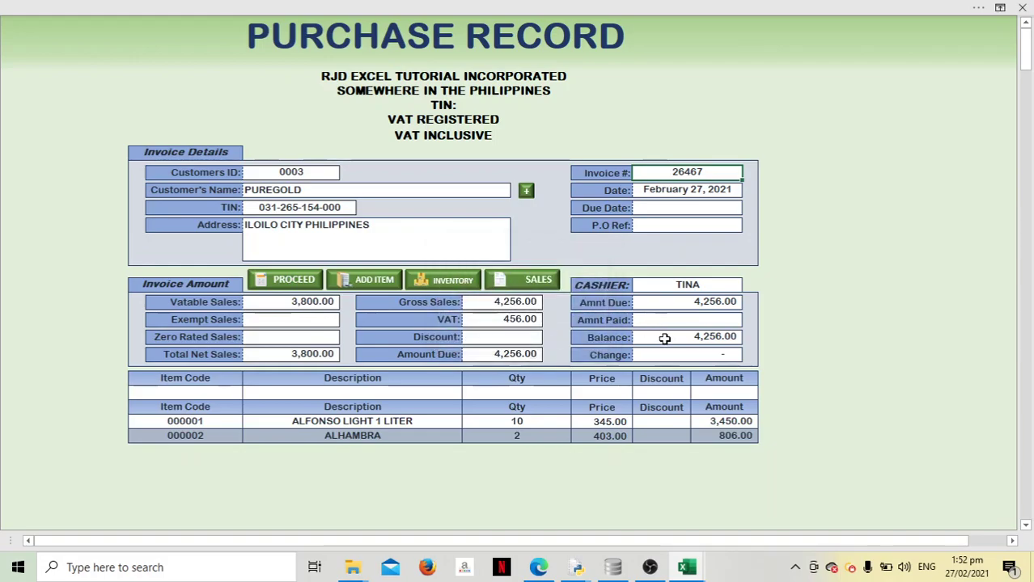
pyautogui.click(687, 323)
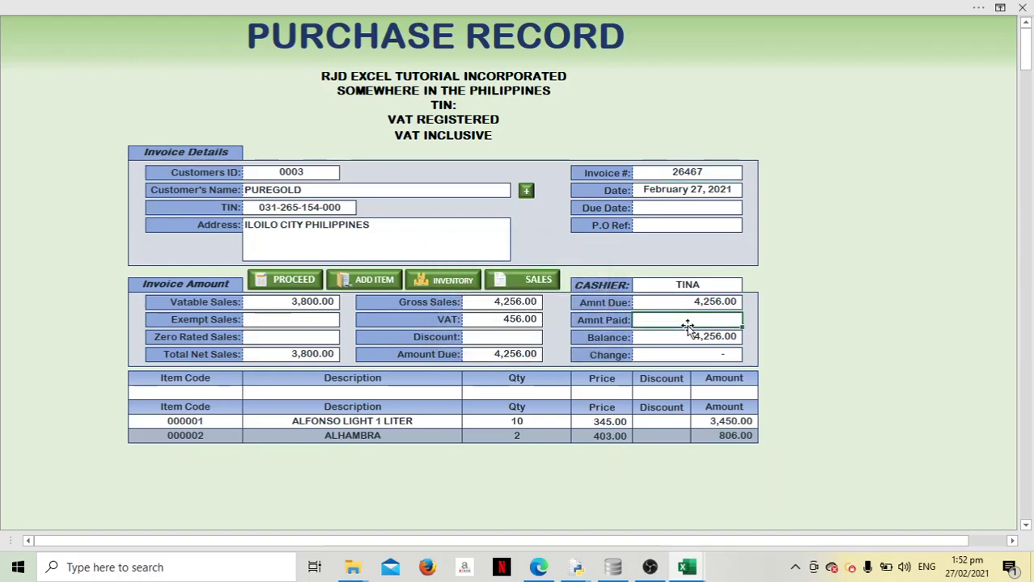
pyautogui.write('4256')
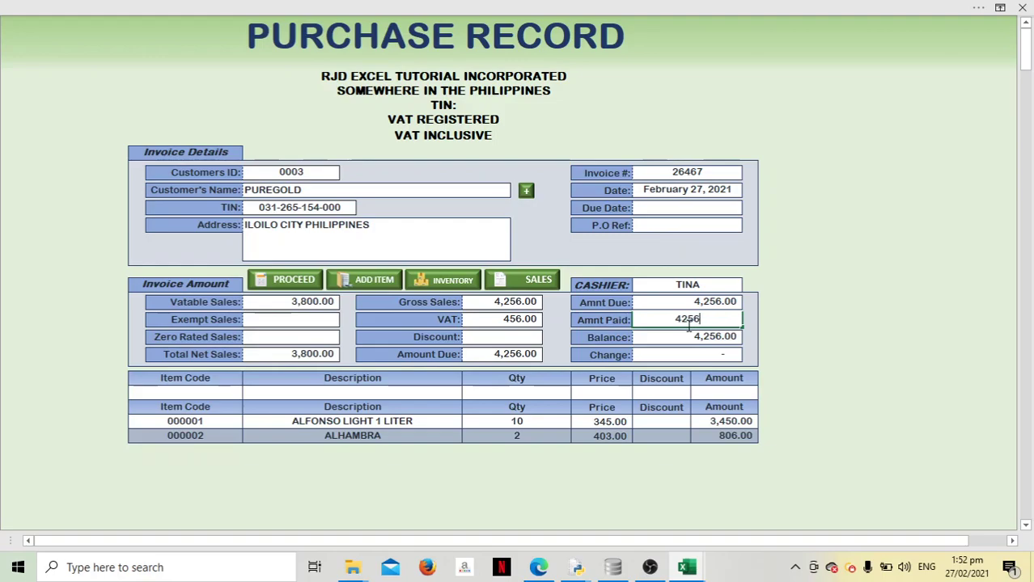
pyautogui.press('Tab')
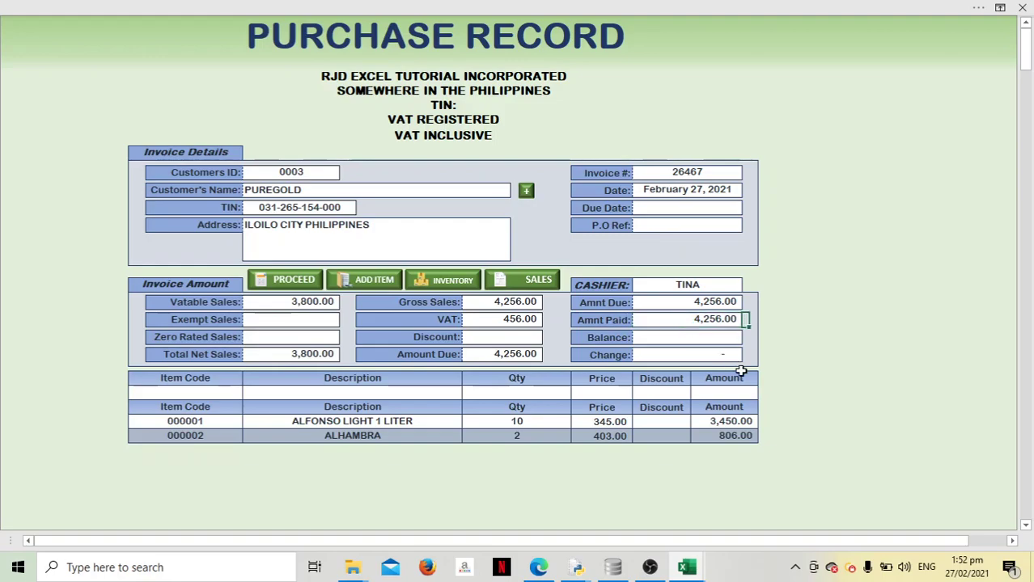
pyautogui.click(300, 280)
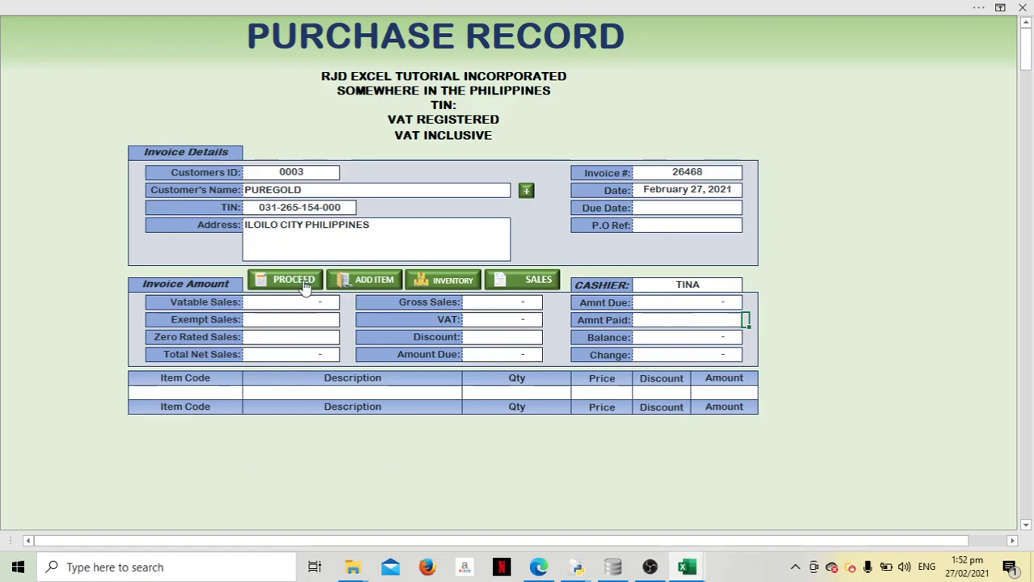
# Step: Set the inventory as-of date to 27/02/2021 so Stock In shows 10 and 2
pyautogui.click(453, 285)
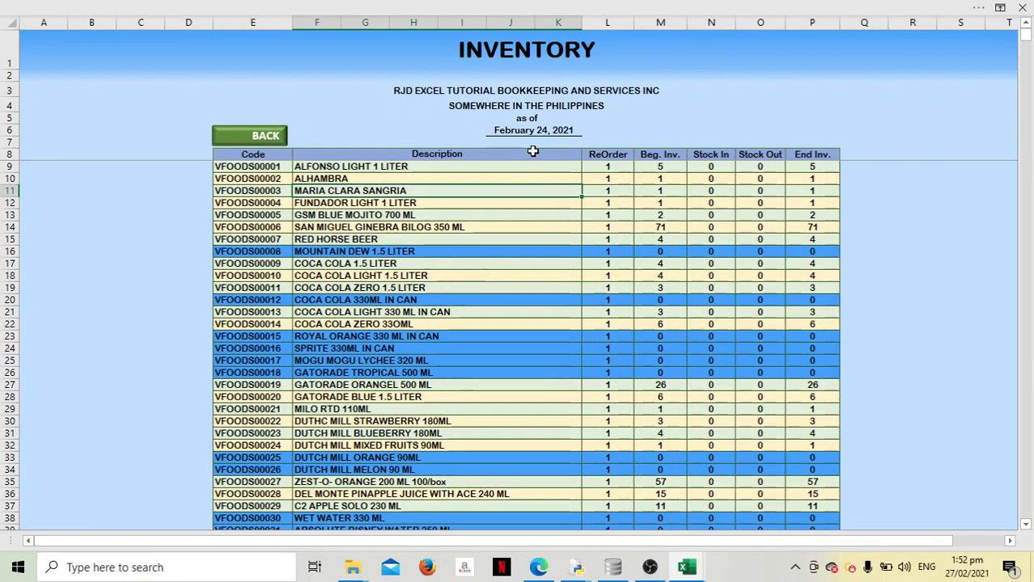
pyautogui.click(542, 130)
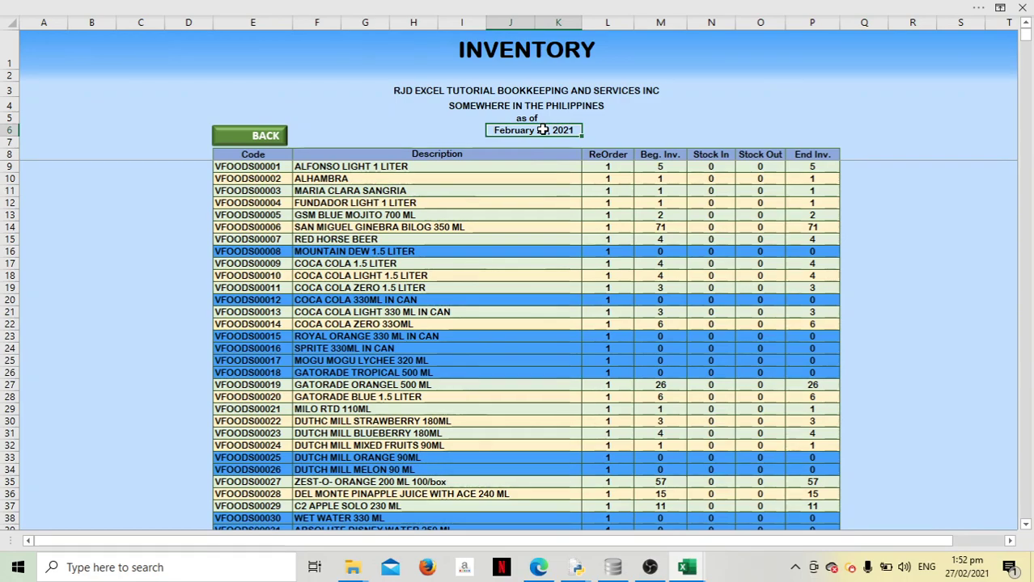
pyautogui.write('2')
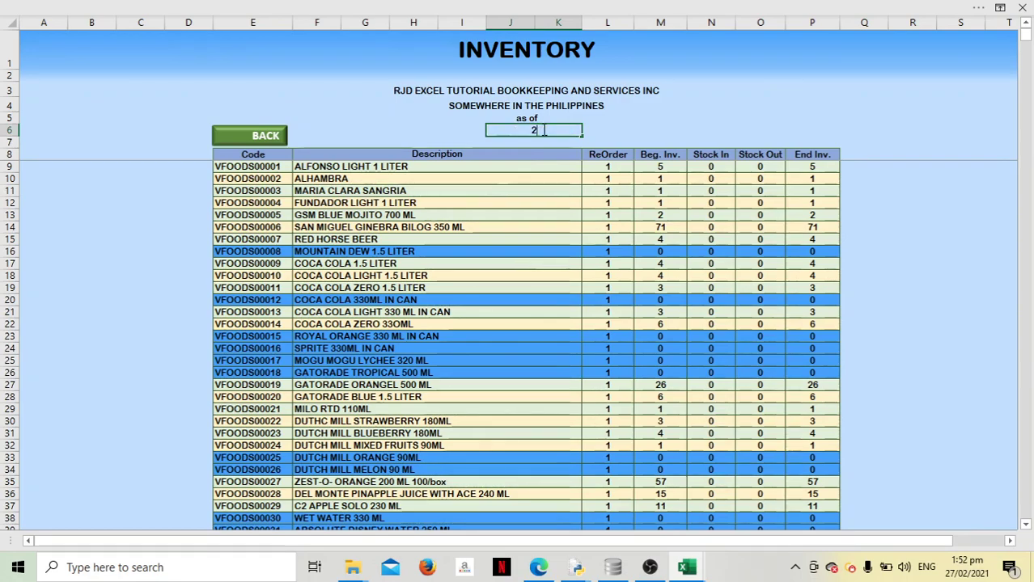
pyautogui.write('7/02/2021')
pyautogui.press('Tab')
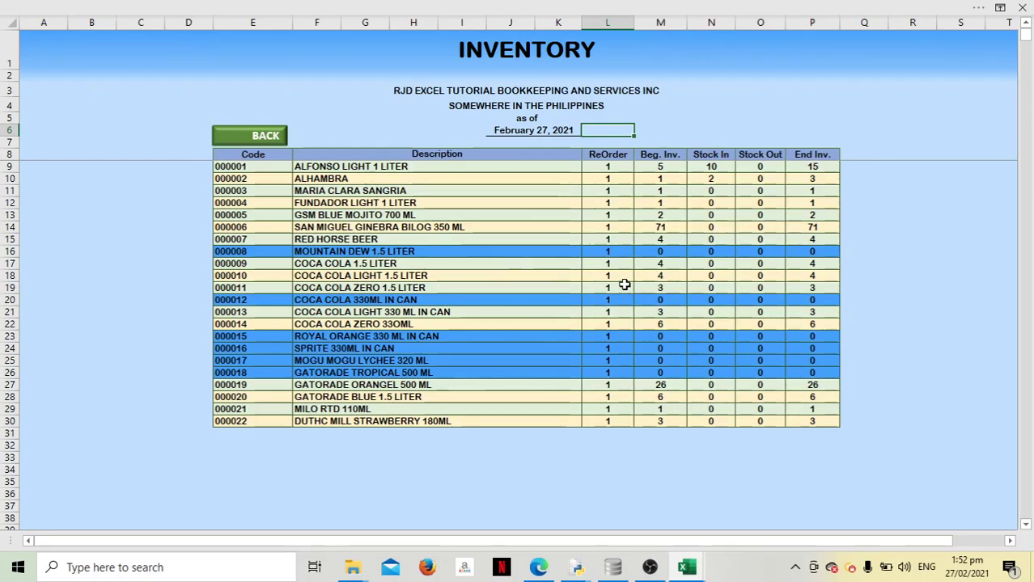
pyautogui.click(423, 256)
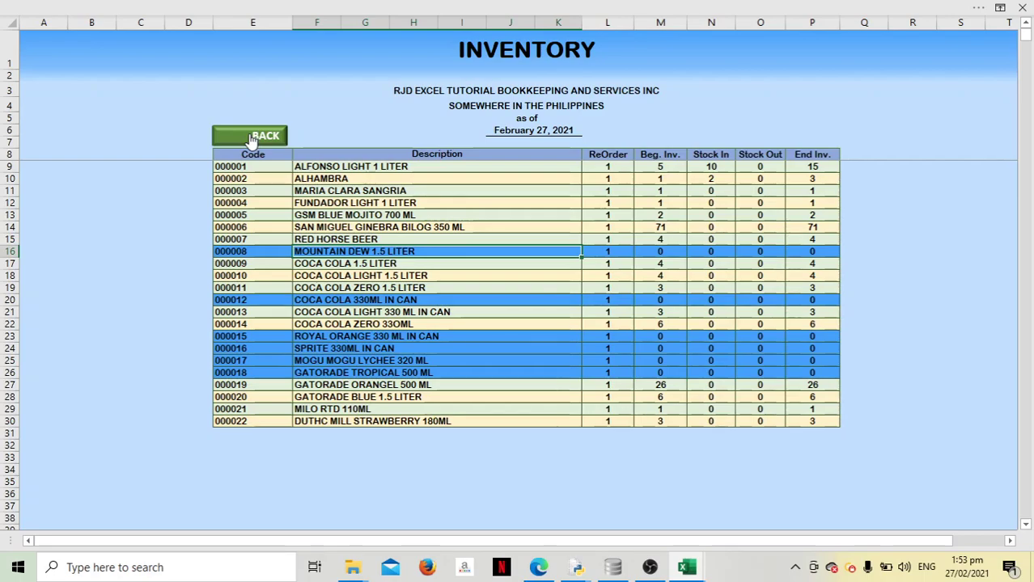
# Step: Turn off gridlines and headings, auto-hide the ribbon, then go back to the Sales Record
pyautogui.click(1001, 8)
pyautogui.click(914, 133)
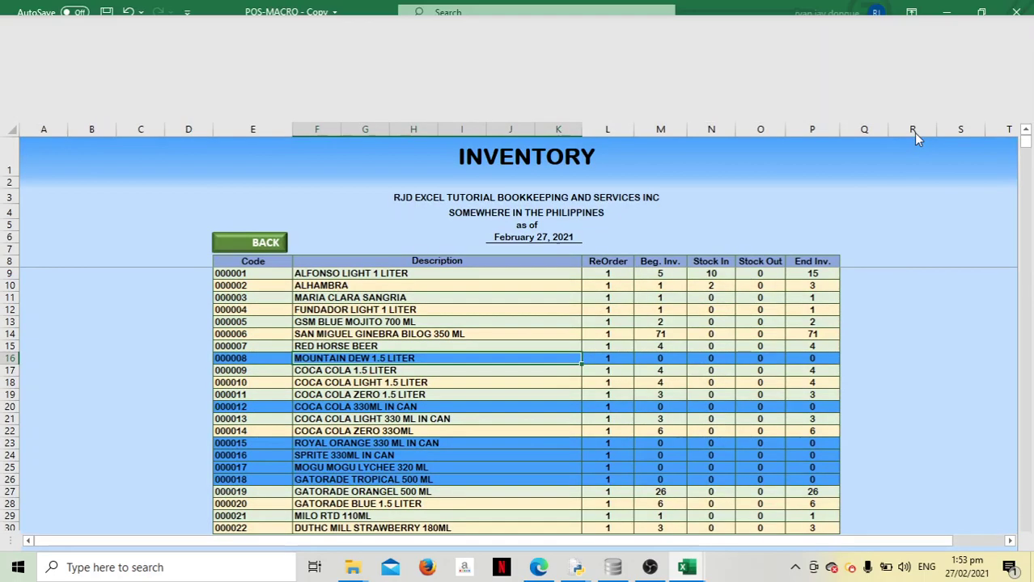
pyautogui.click(376, 97)
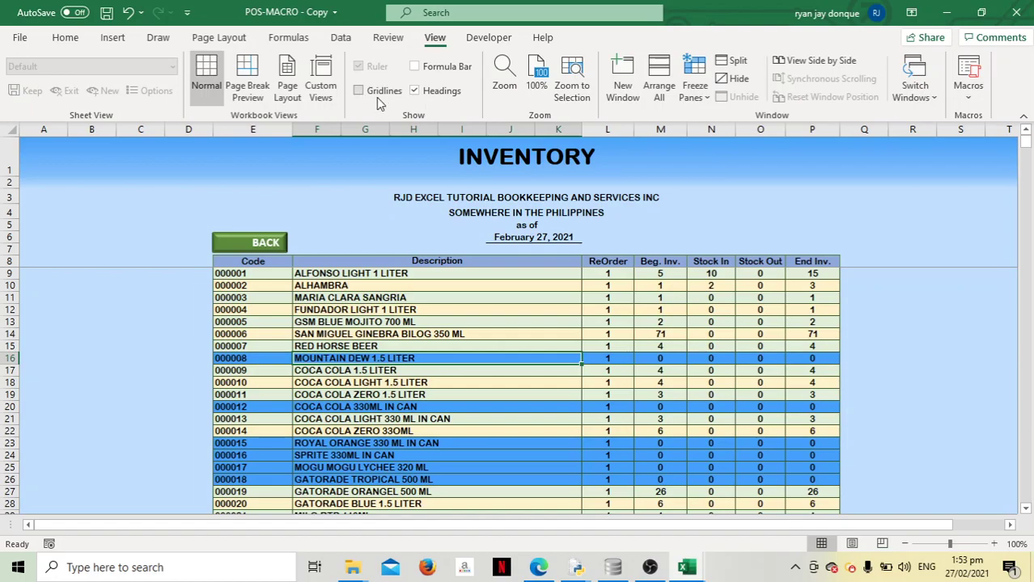
pyautogui.click(436, 92)
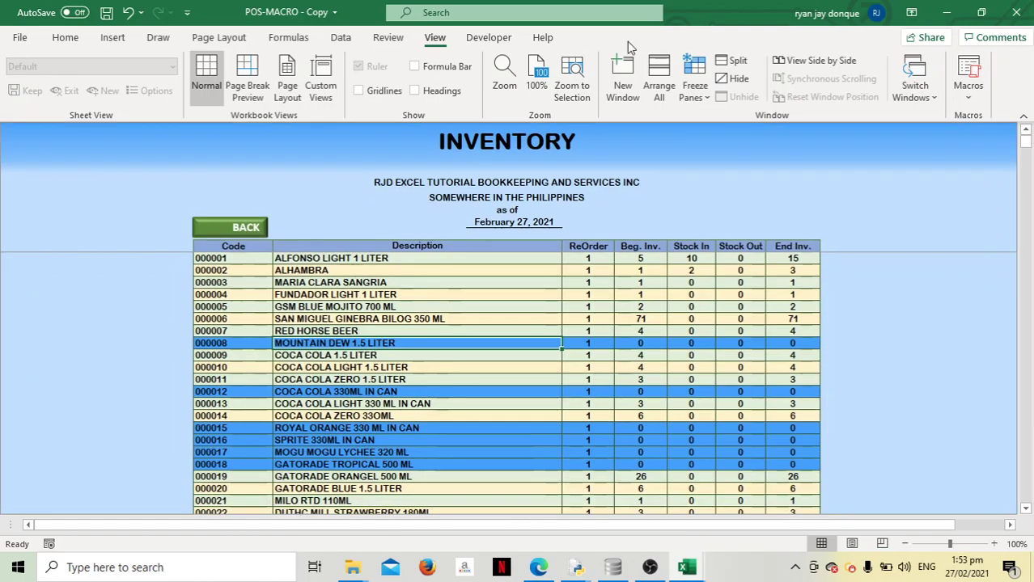
pyautogui.click(911, 12)
pyautogui.click(888, 48)
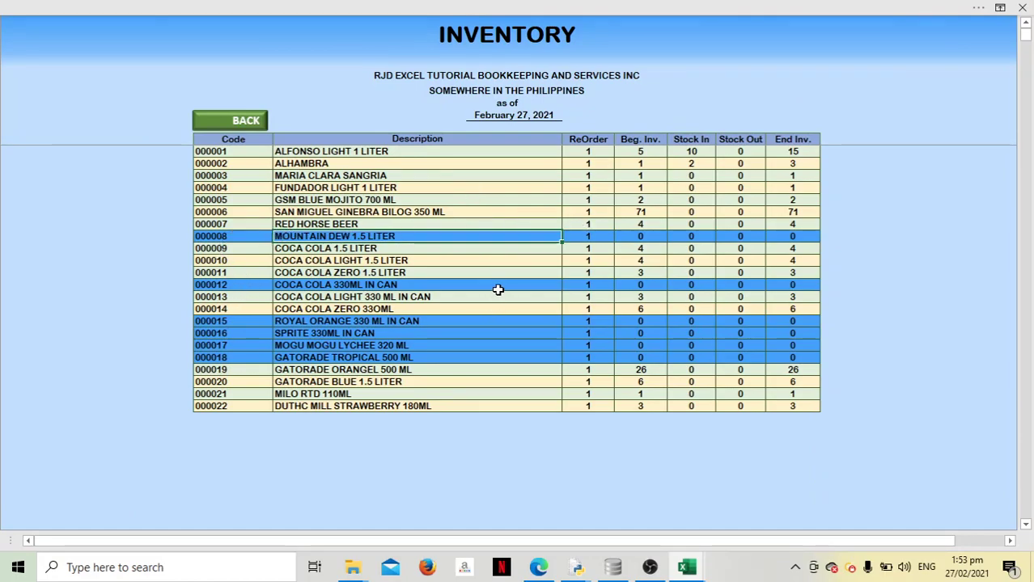
pyautogui.click(245, 123)
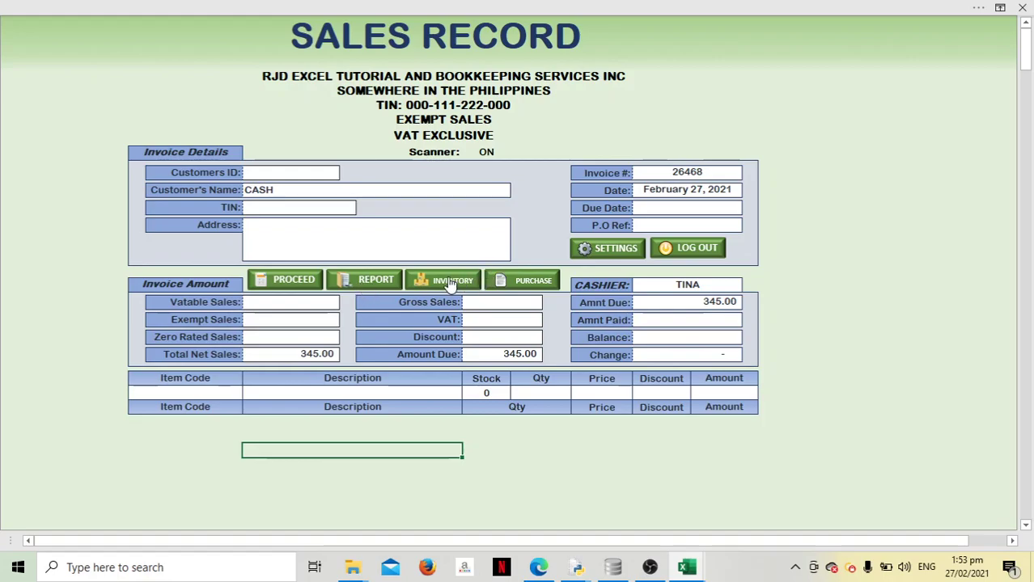
# Step: On the Purchase Record form, add item 000008 MOUNTAIN DEW 1.5 LITER, qty 15 at 85.00
pyautogui.keyDown('ctrl'); pyautogui.click(495, 280); pyautogui.keyUp('ctrl')
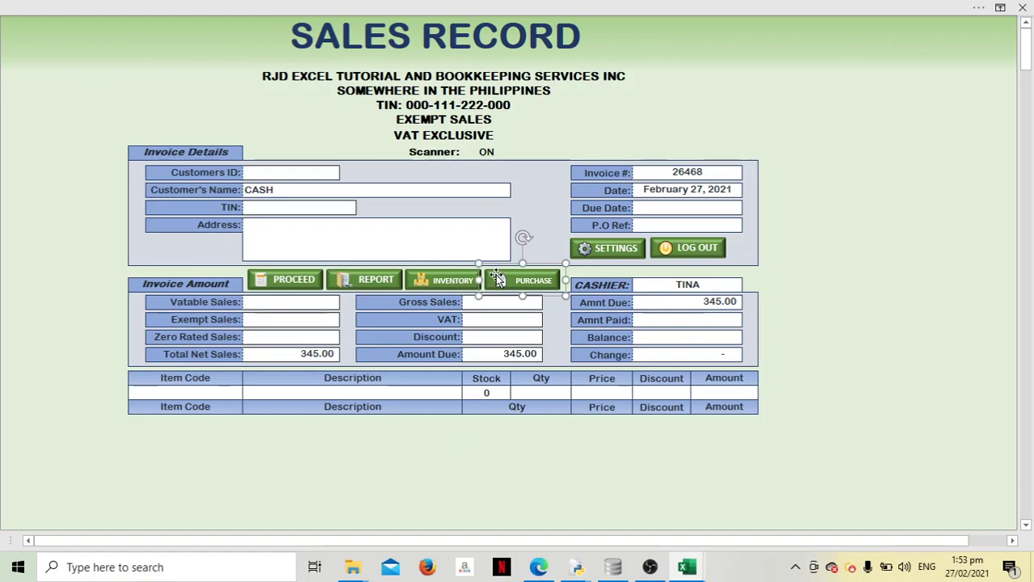
pyautogui.click(814, 356)
pyautogui.click(542, 285)
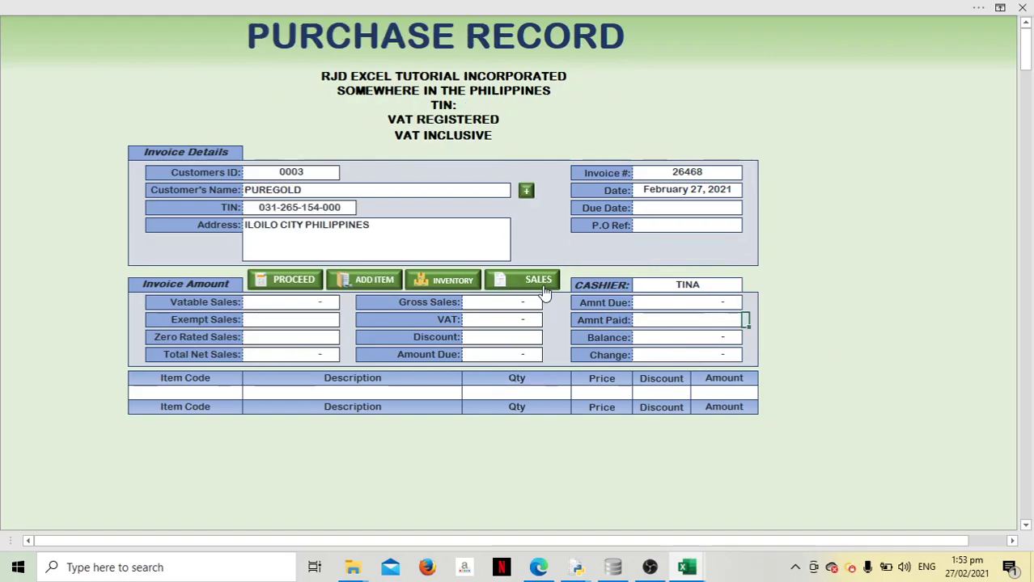
pyautogui.click(224, 393)
pyautogui.write('00')
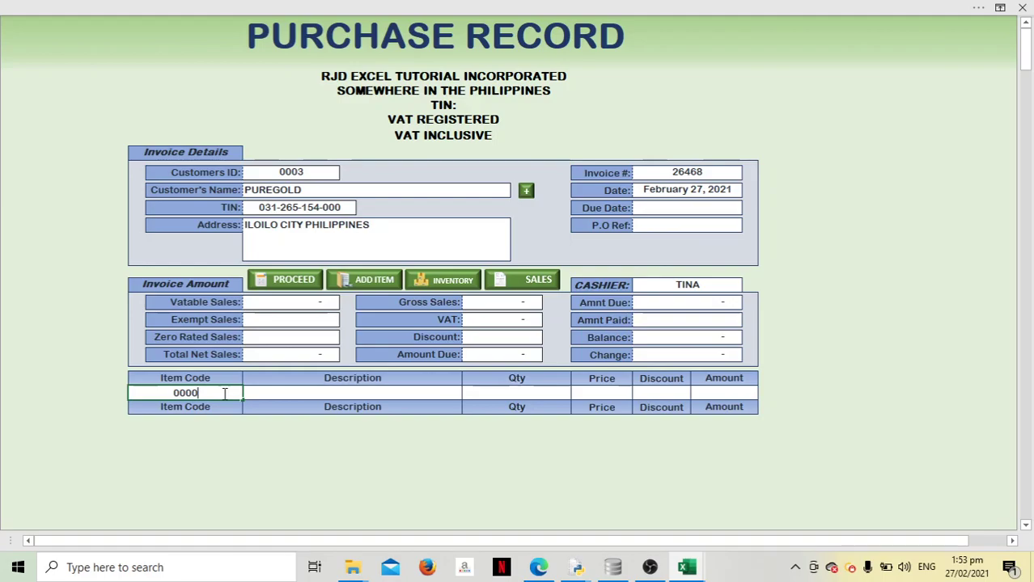
pyautogui.write('08')
pyautogui.press('Tab')
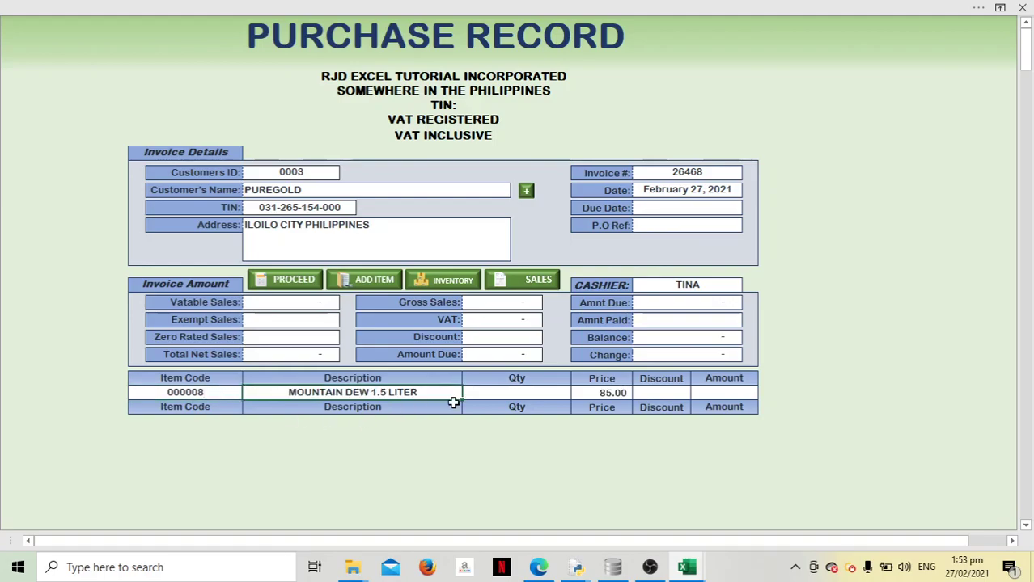
pyautogui.click(530, 397)
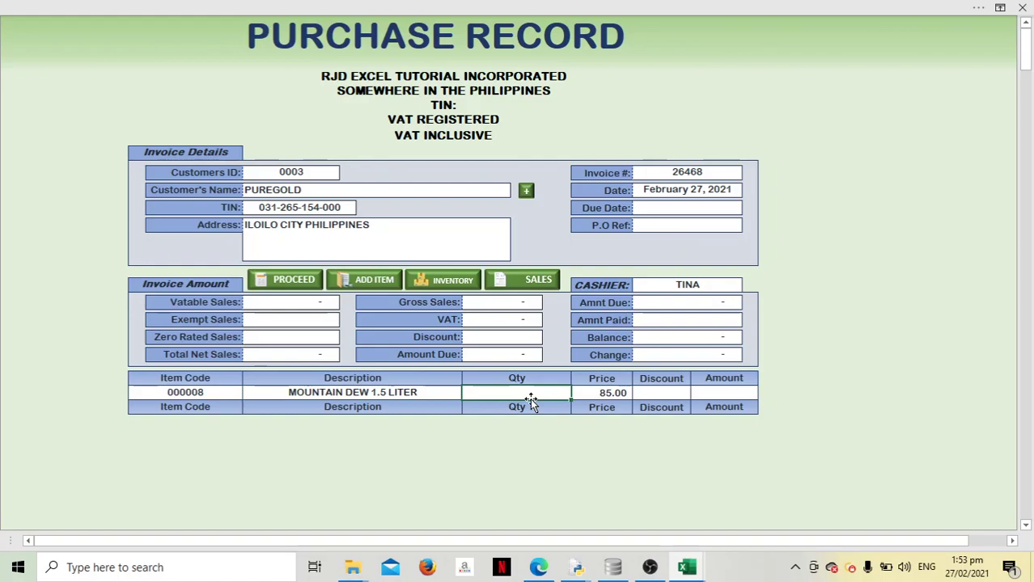
pyautogui.write('15')
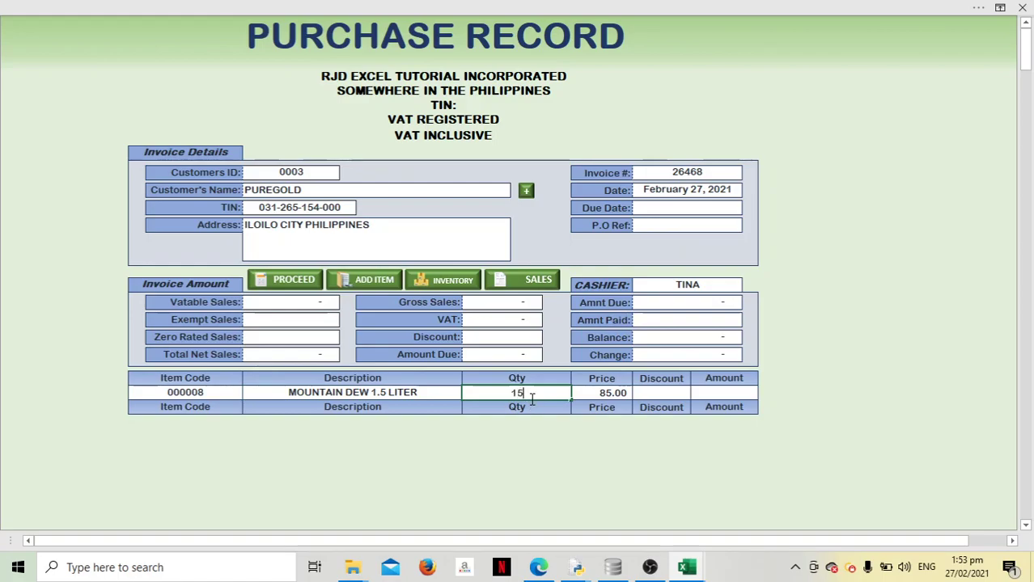
pyautogui.press('Tab')
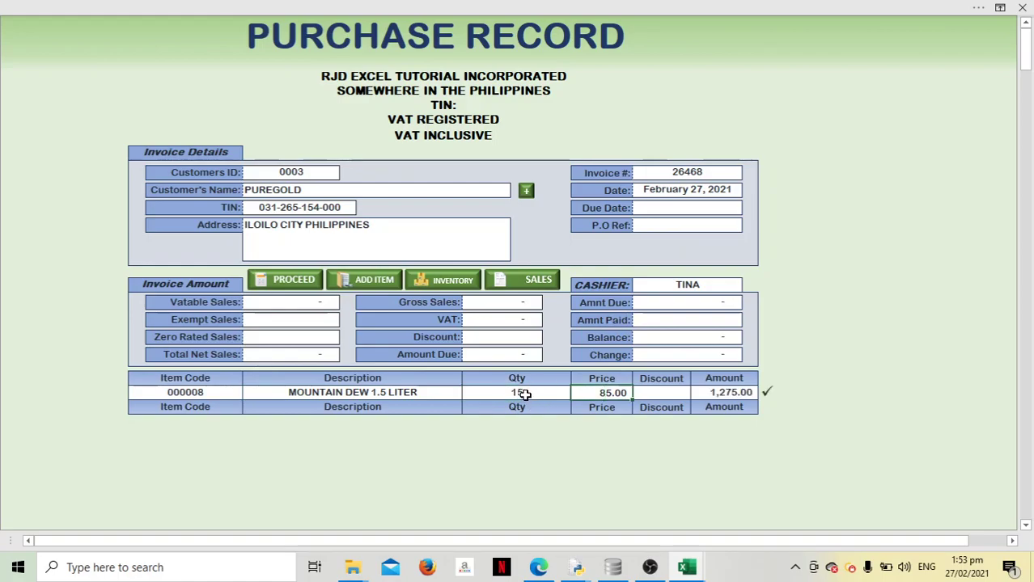
pyautogui.press('Tab')
pyautogui.press('Tab')
pyautogui.press('Tab')
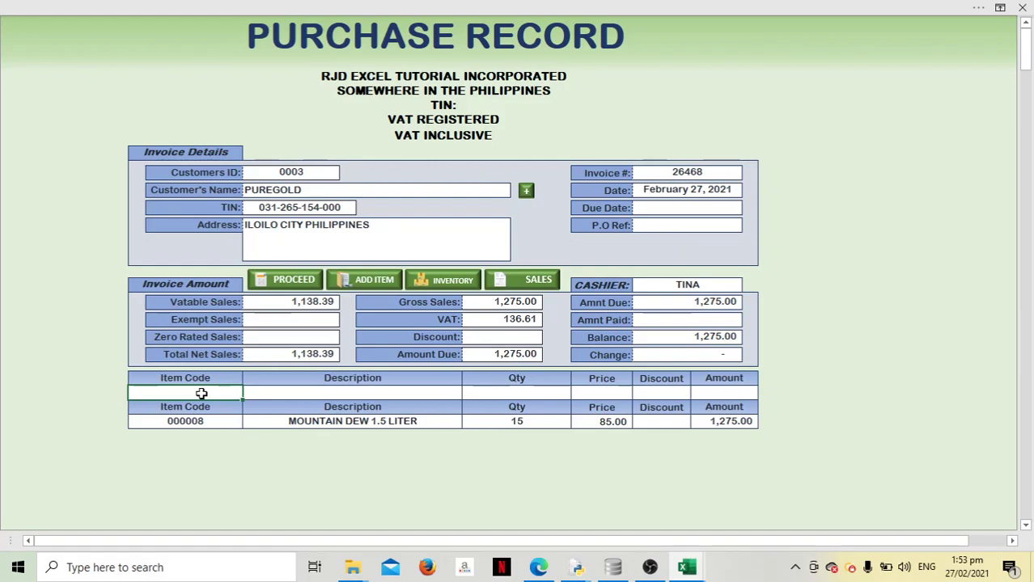
# Step: Add item 000012 COCA COLA 330ML IN CAN with quantity 20 to the purchase
pyautogui.write('0')
pyautogui.write('0000')
pyautogui.press('Tab')
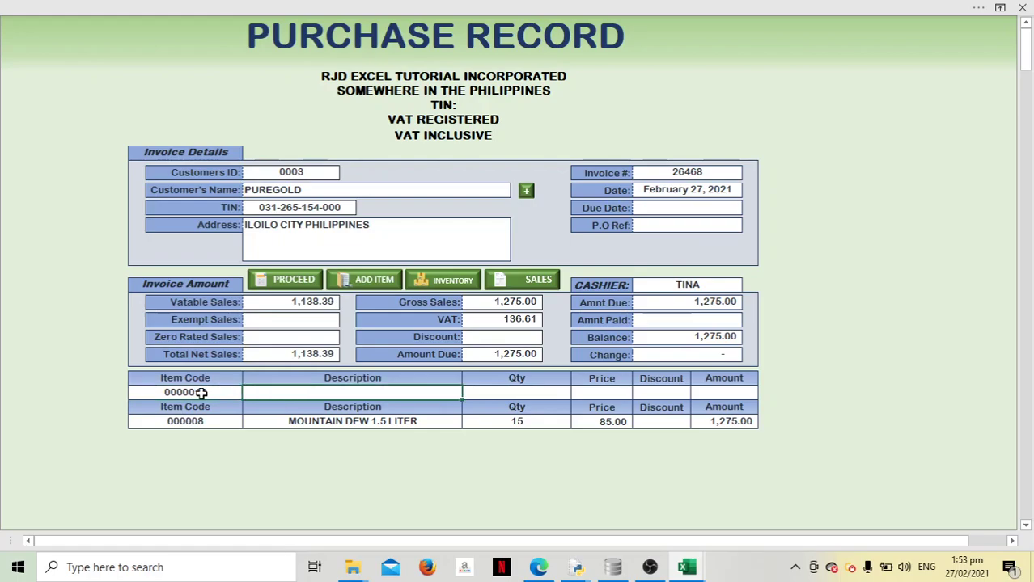
pyautogui.click(201, 393)
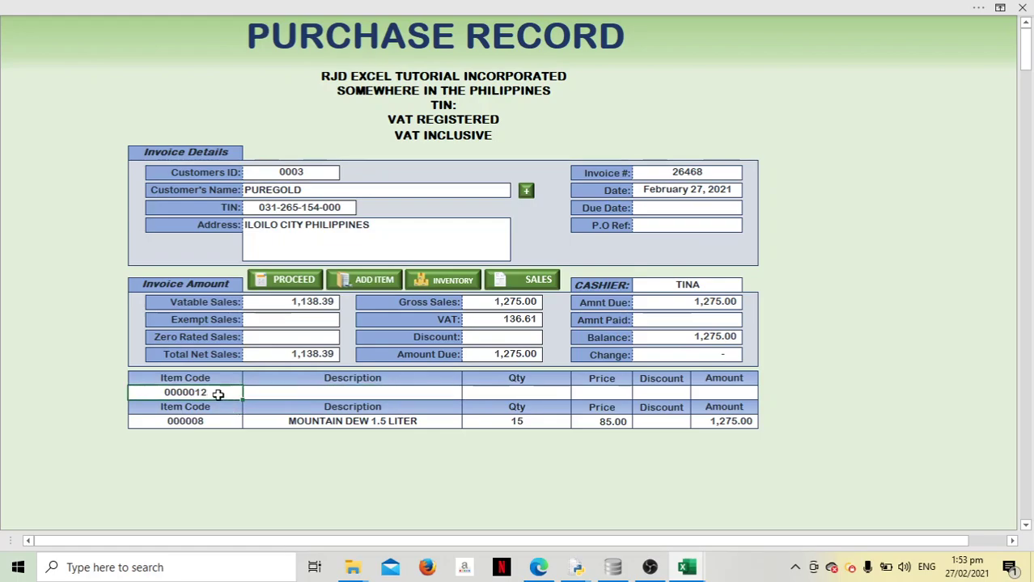
pyautogui.doubleClick(193, 393)
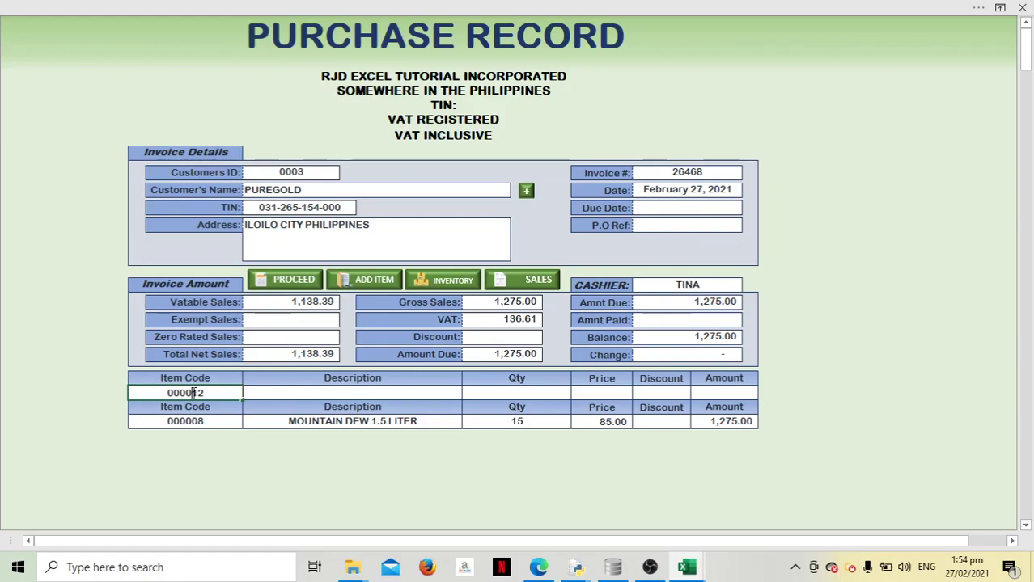
pyautogui.press('Tab')
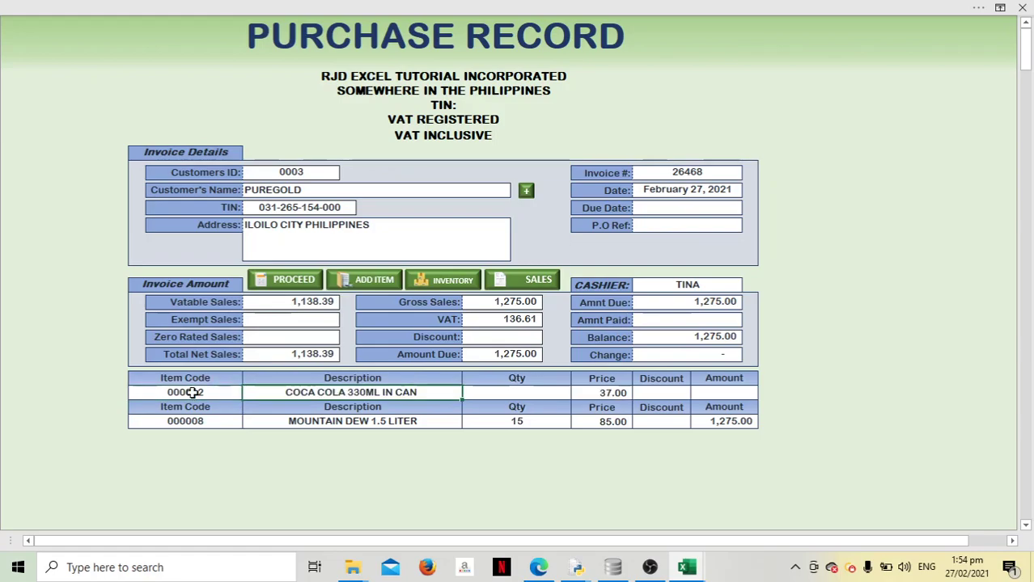
pyautogui.press('Tab')
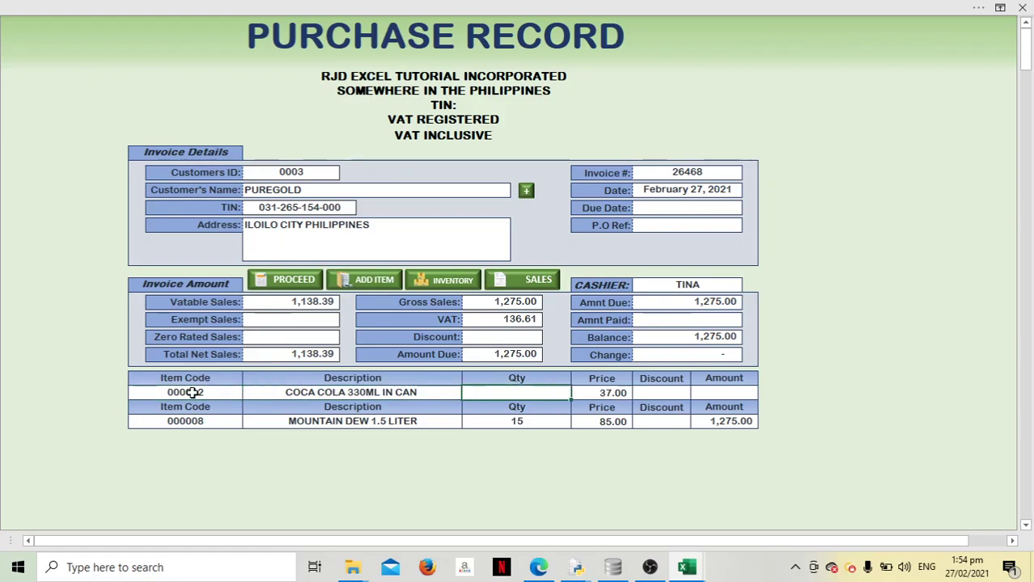
pyautogui.write('20')
pyautogui.press('Tab')
pyautogui.press('Tab')
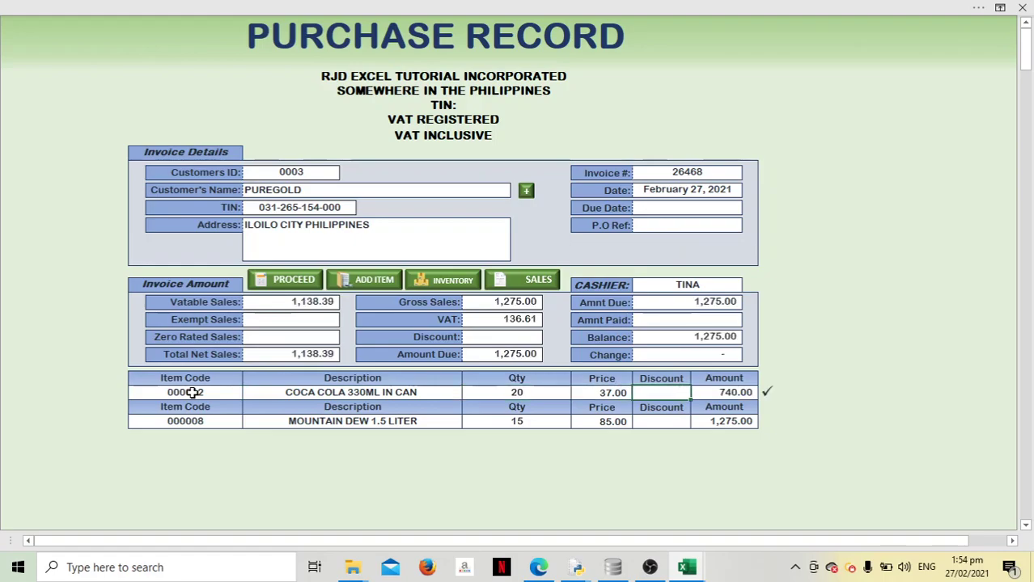
pyautogui.press('Return')
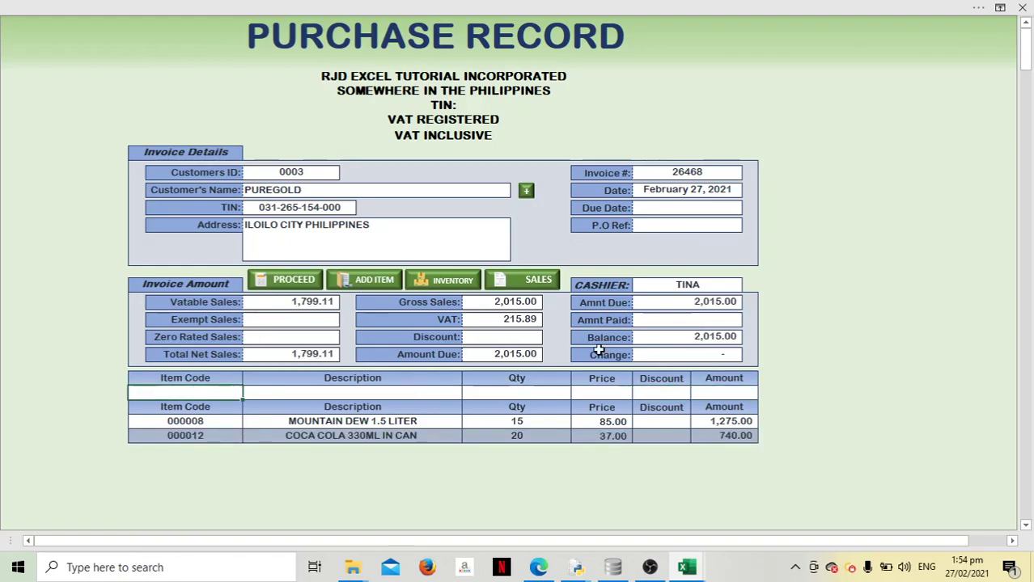
# Step: Record 2,015.00 as the amount paid, process the purchase, and show the inventory
pyautogui.click(723, 320)
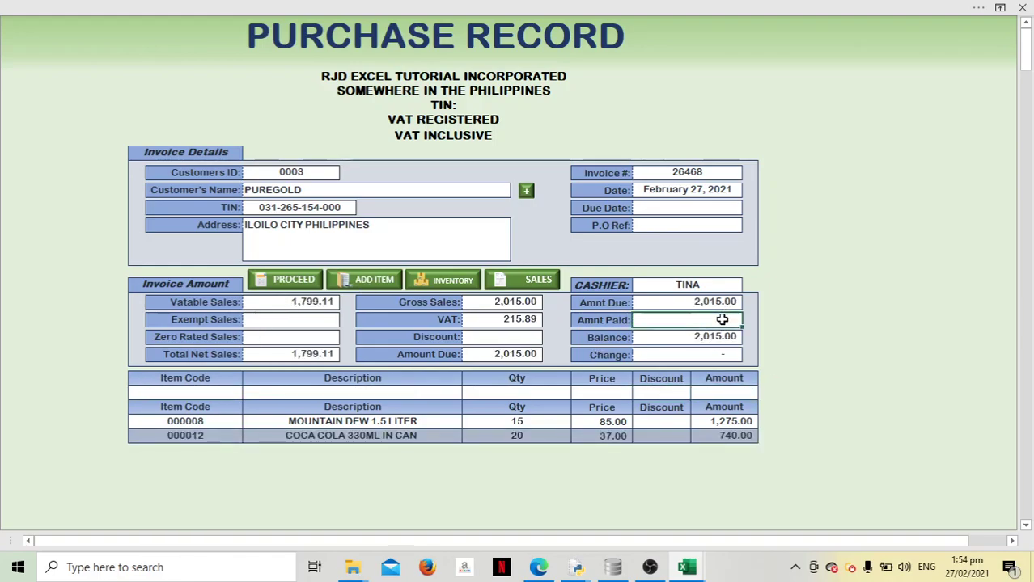
pyautogui.write('2,01')
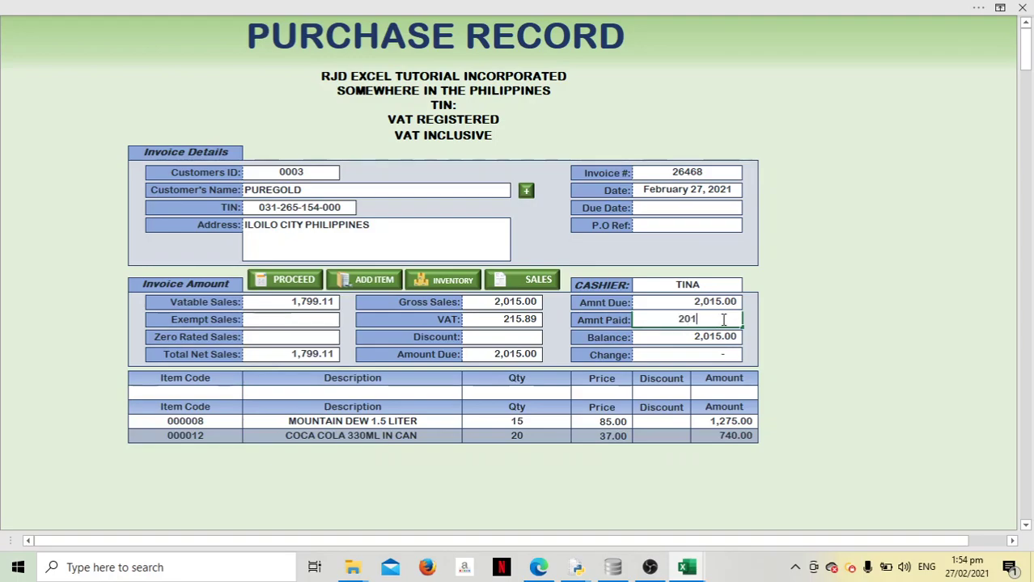
pyautogui.write('5')
pyautogui.press('Return')
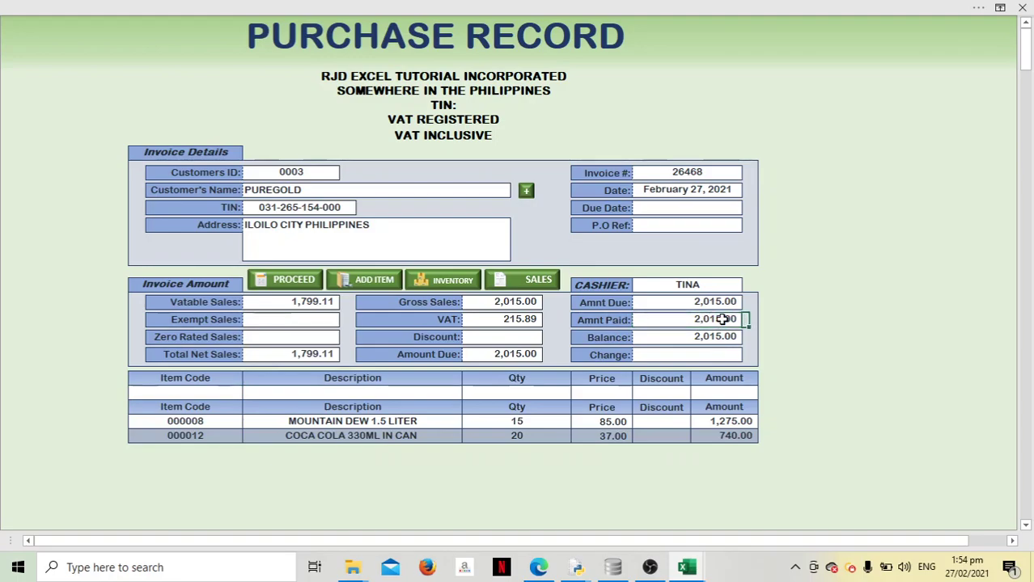
pyautogui.click(277, 284)
pyautogui.click(464, 283)
# Step: Re-enter the inventory as-of date to rebuild the stock counts
pyautogui.click(542, 115)
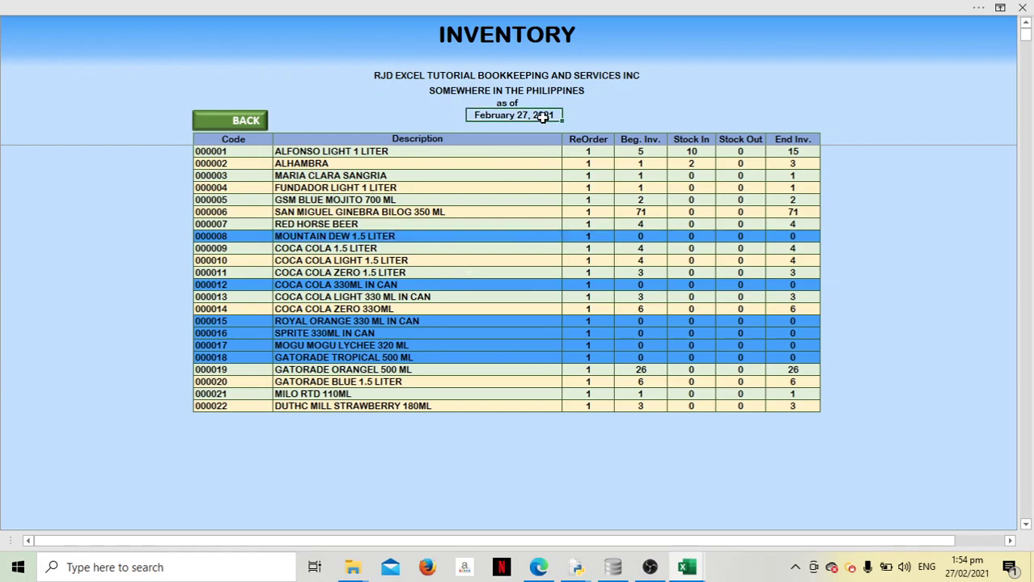
pyautogui.press('BackSpace')
pyautogui.write('27/2')
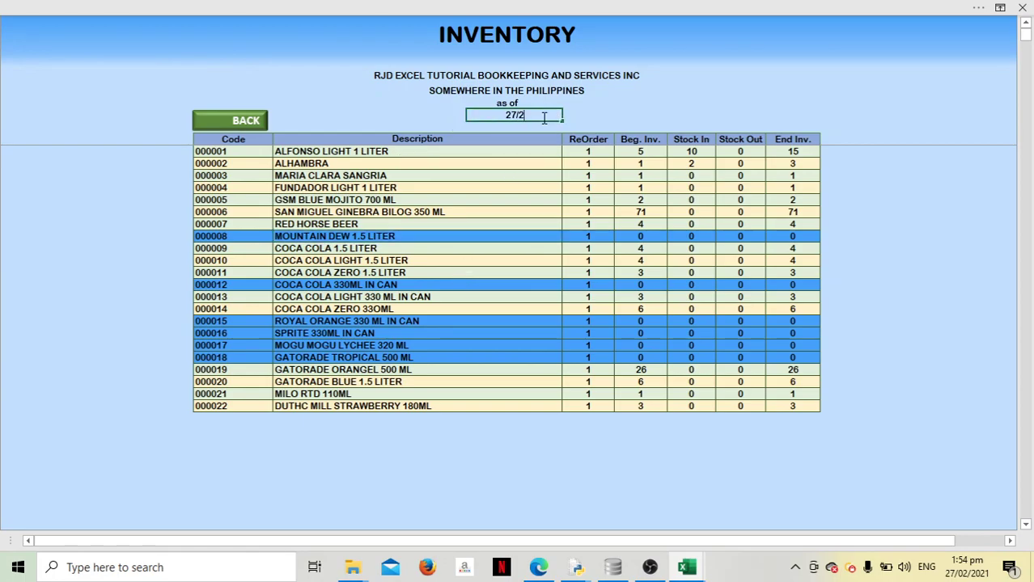
pyautogui.press('Tab')
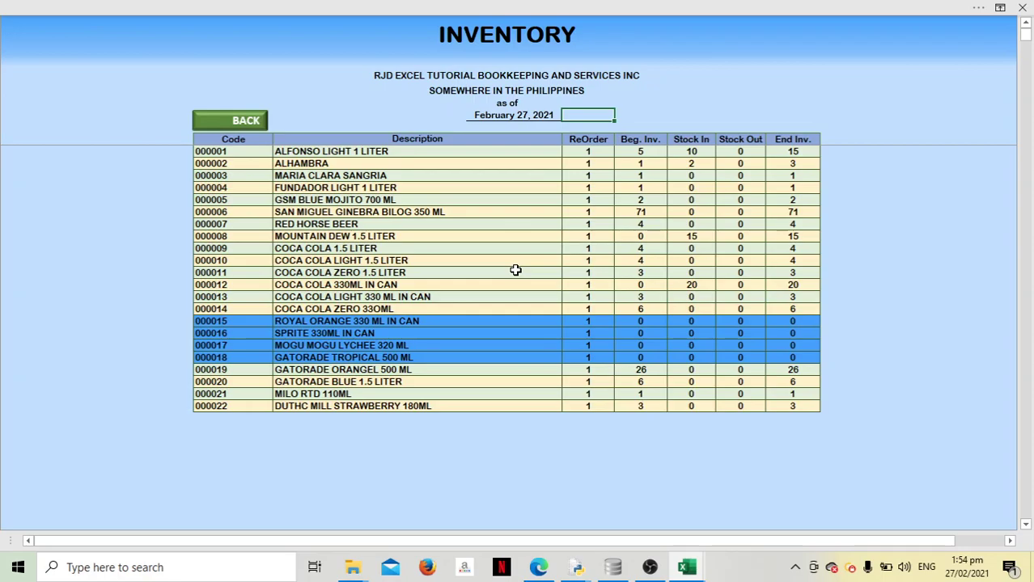
# Step: Check the End Inv. values for COCA COLA 330ML (000012) and MOUNTAIN DEW (000008)
pyautogui.click(383, 285)
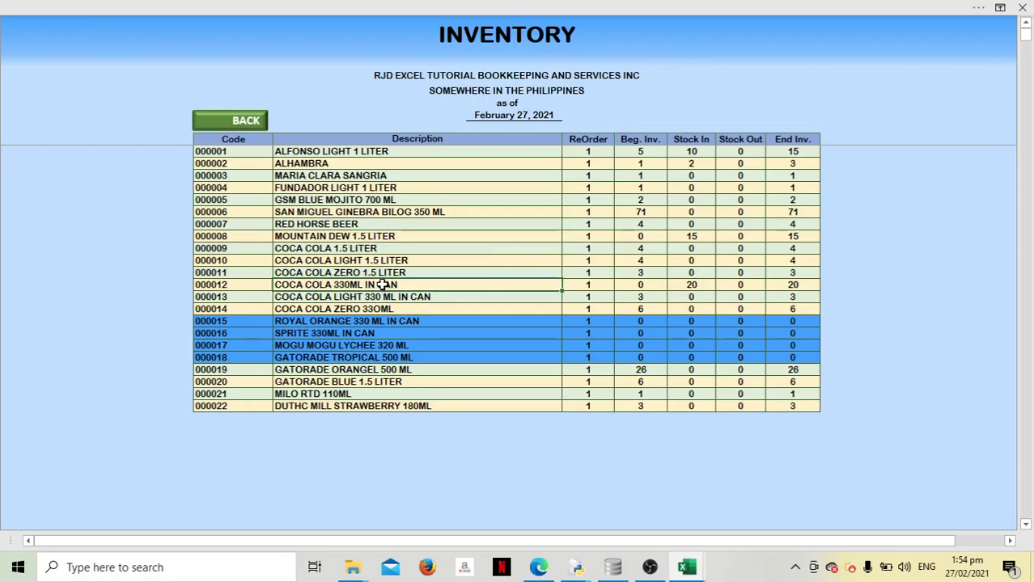
pyautogui.click(795, 285)
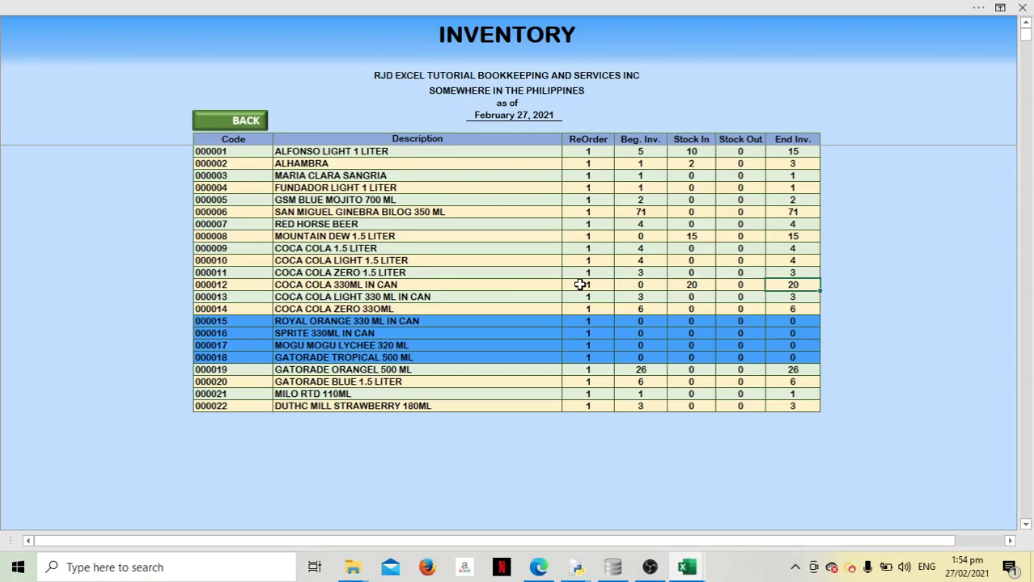
pyautogui.click(797, 235)
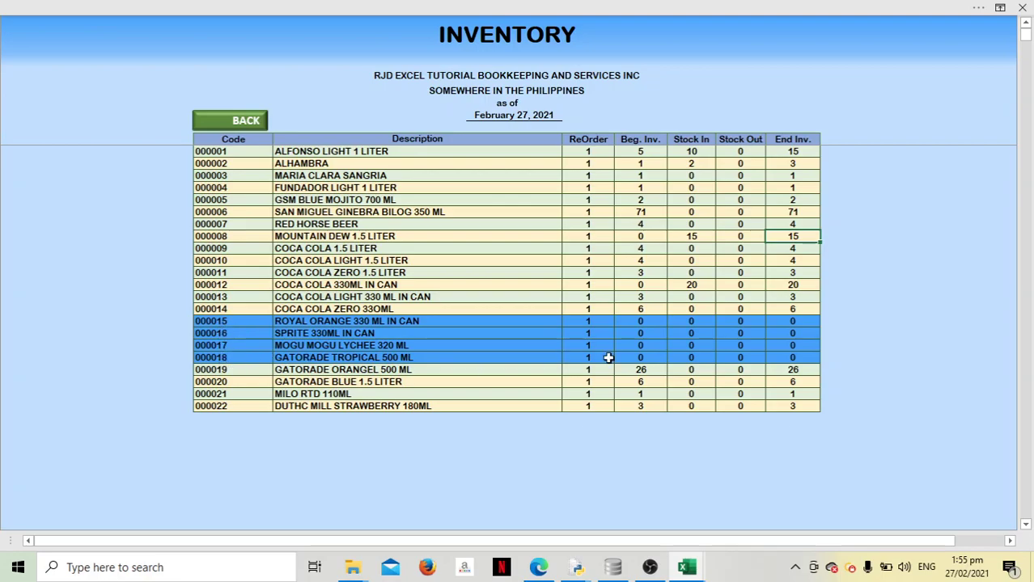
pyautogui.click(249, 122)
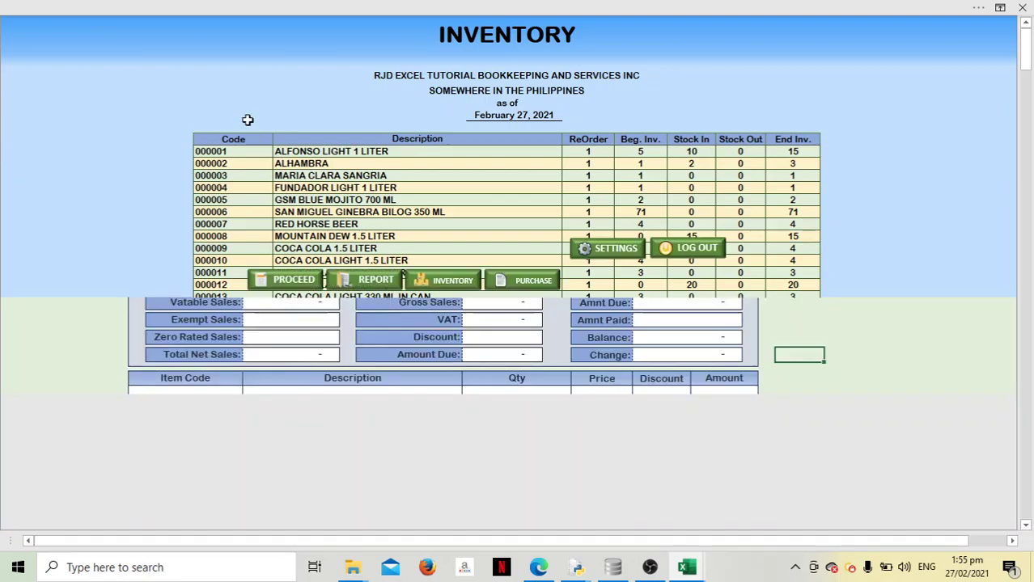
pyautogui.click(202, 394)
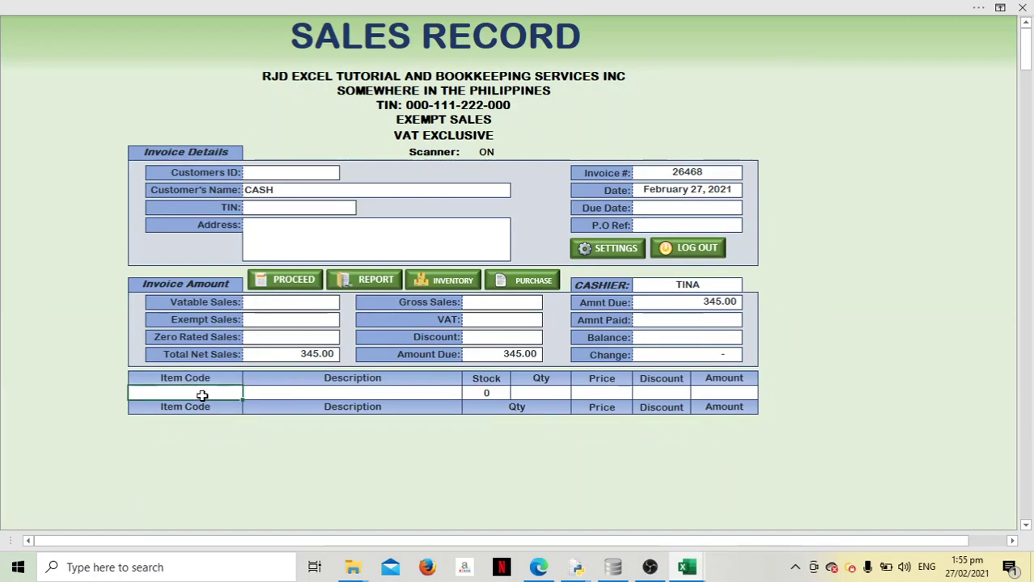
pyautogui.write('0001')
pyautogui.write('5')
pyautogui.press('Return')
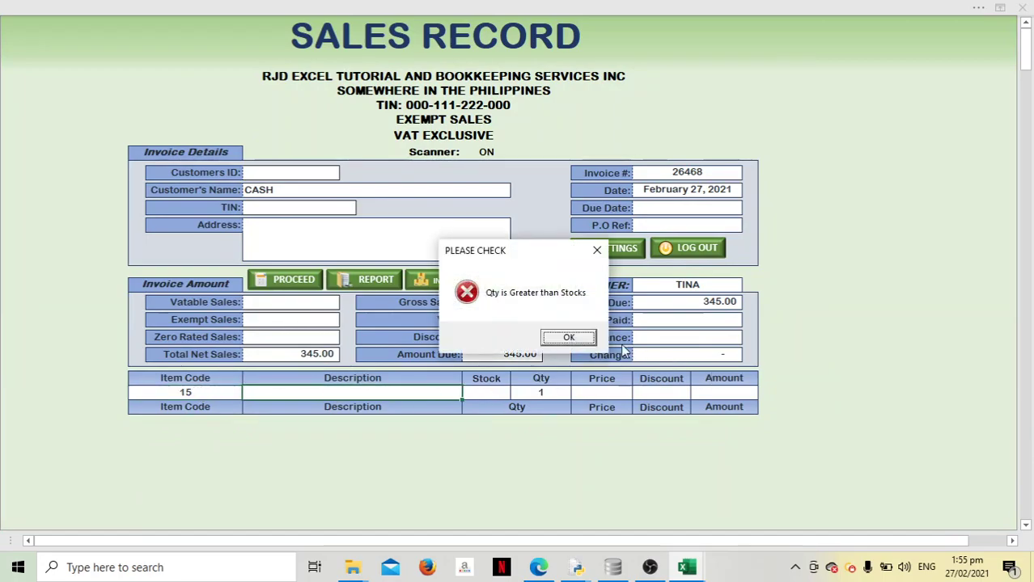
pyautogui.click(555, 340)
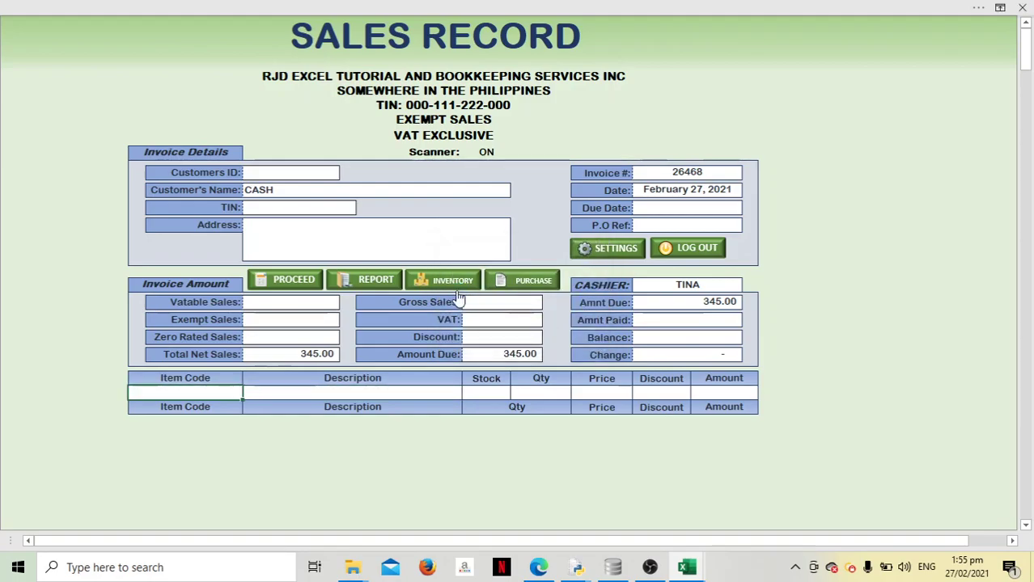
# Step: On the Purchase Record form, add 20 each of 000015 ROYAL ORANGE and 000016 SPRITE
pyautogui.click(516, 288)
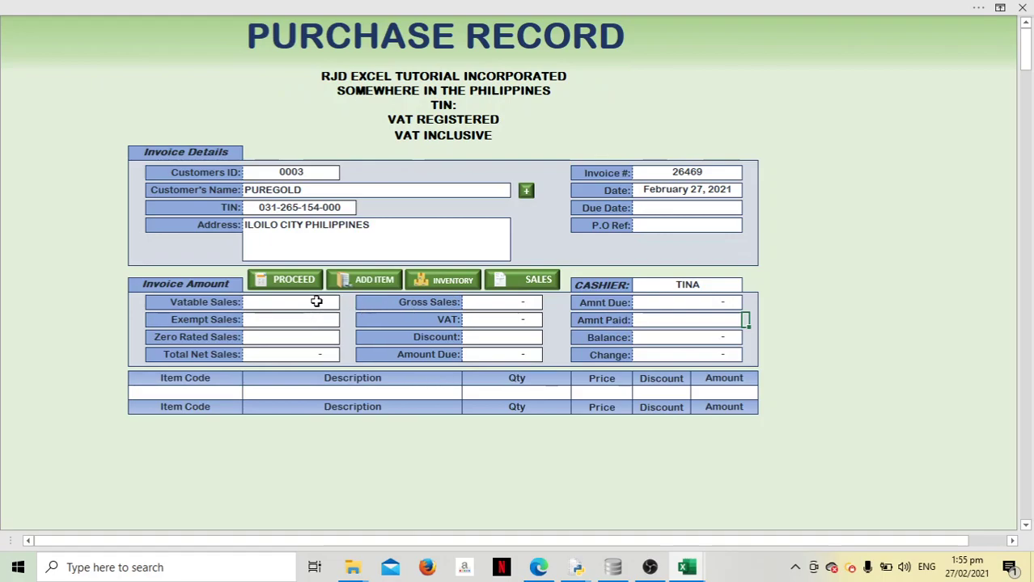
pyautogui.click(223, 394)
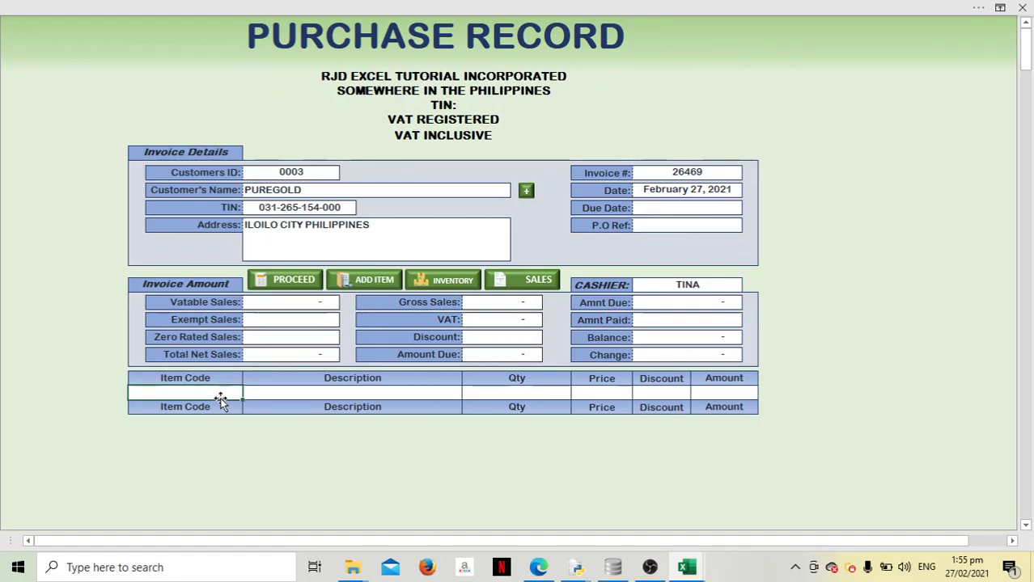
pyautogui.write('0000')
pyautogui.write('15')
pyautogui.press('Tab')
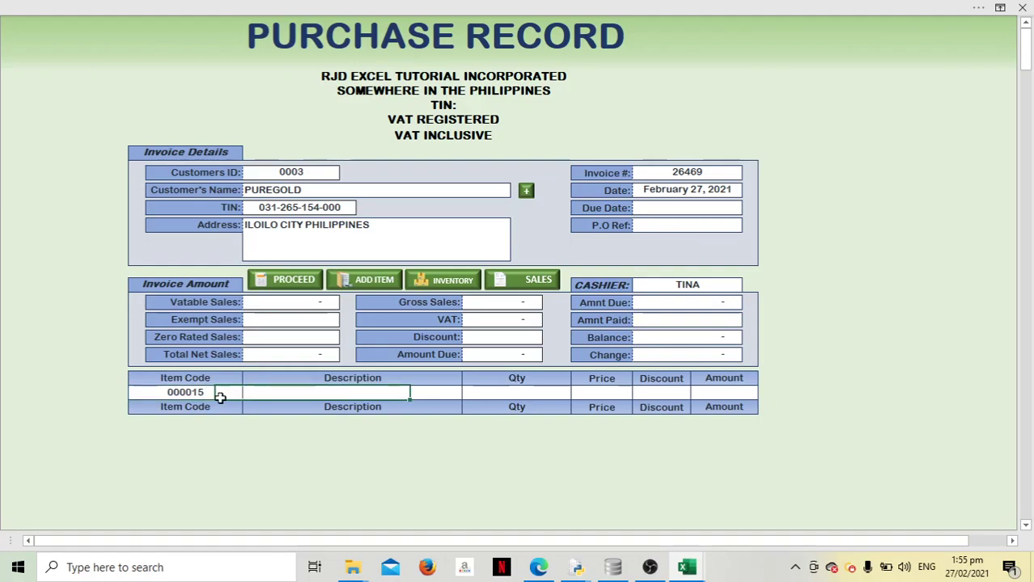
pyautogui.press('Tab')
pyautogui.write('20')
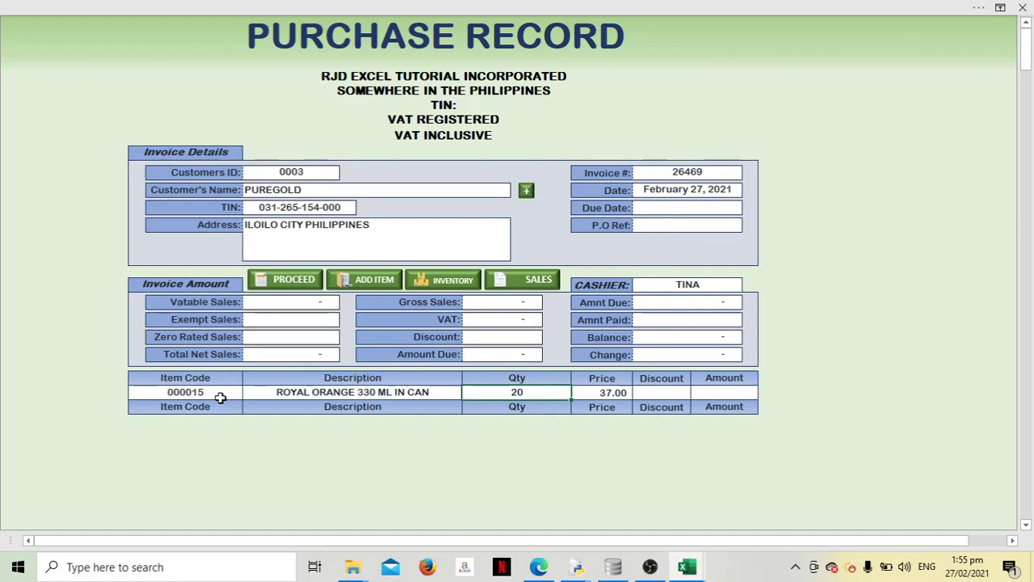
pyautogui.press('Tab')
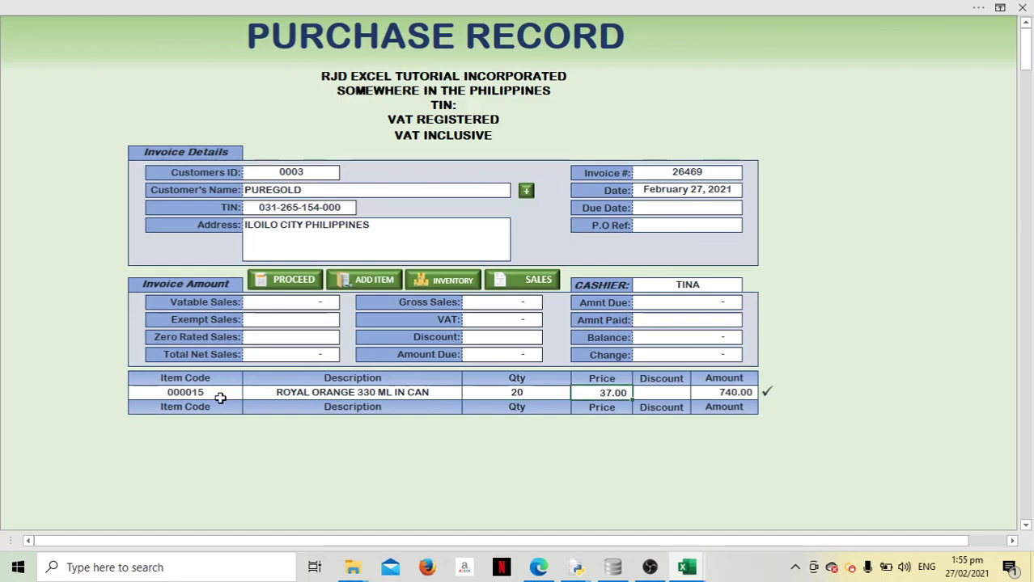
pyautogui.press('Tab')
pyautogui.press('Tab')
pyautogui.press('Tab')
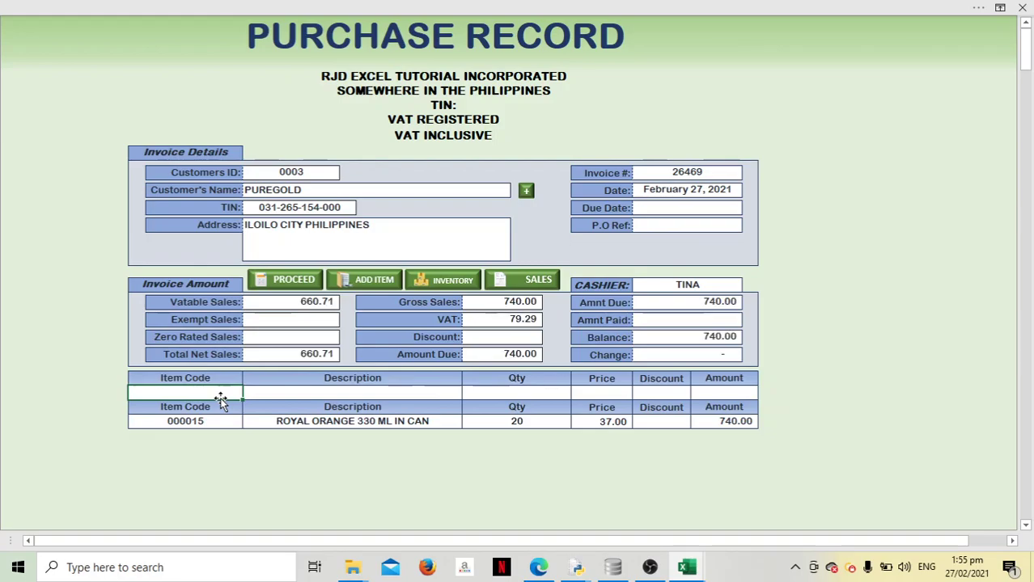
pyautogui.write('0000')
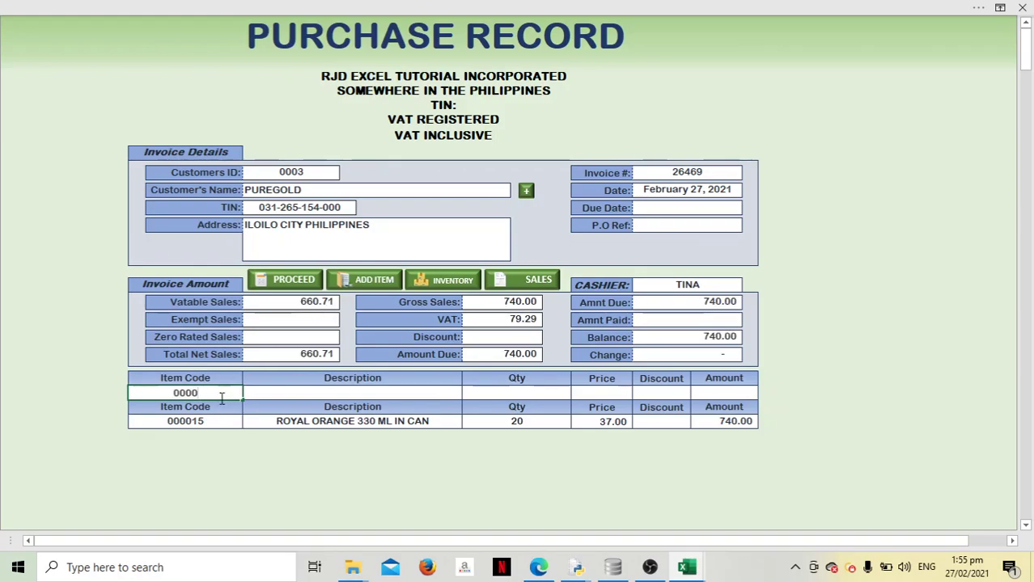
pyautogui.write('16')
pyautogui.press('Tab')
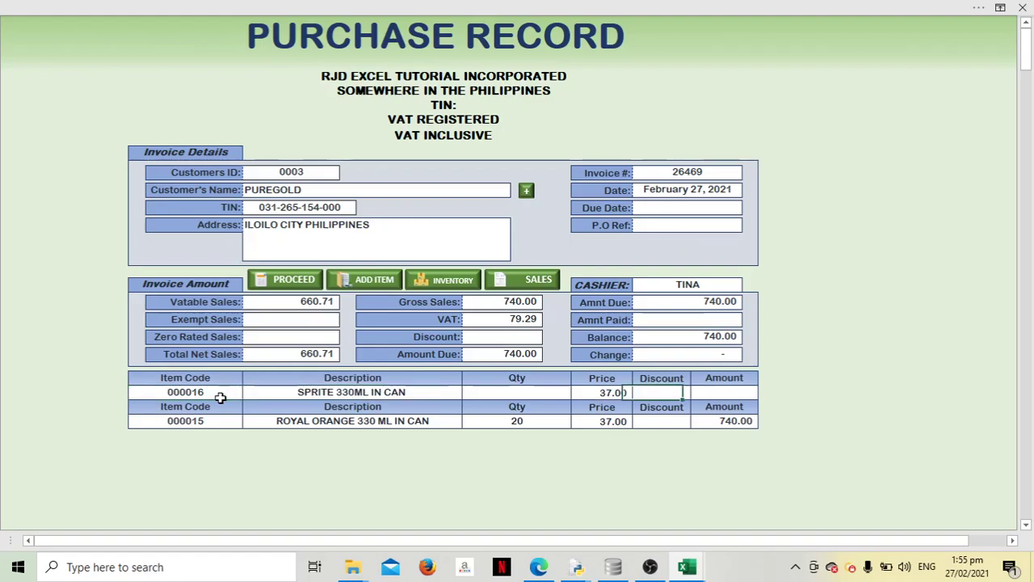
pyautogui.press('Left')
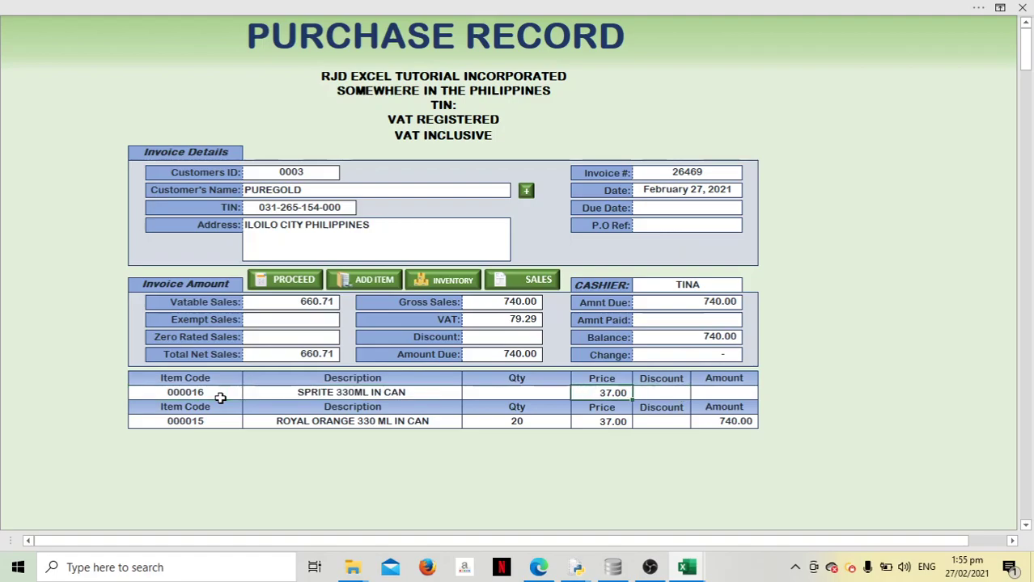
pyautogui.press('Left')
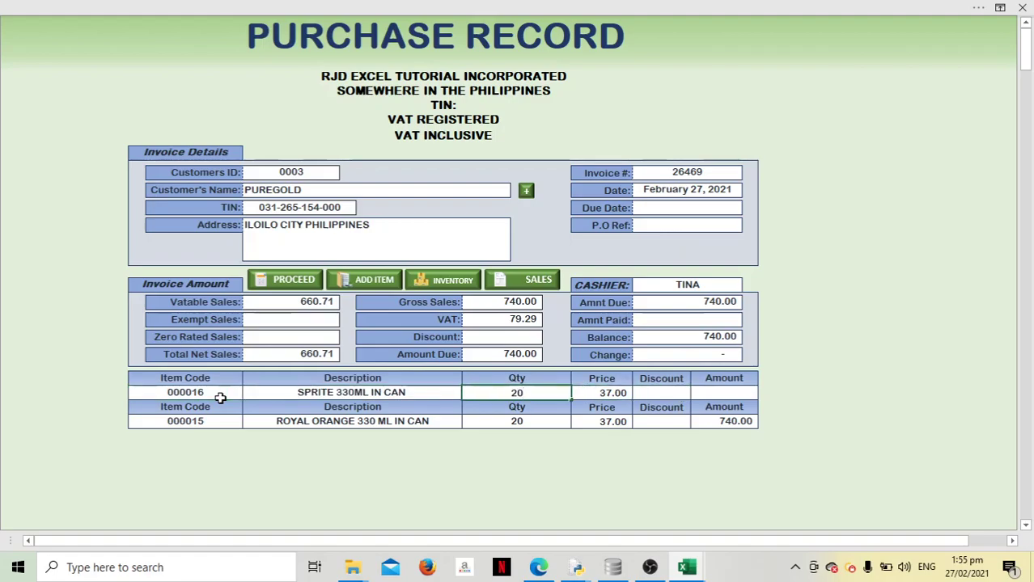
pyautogui.press('Return')
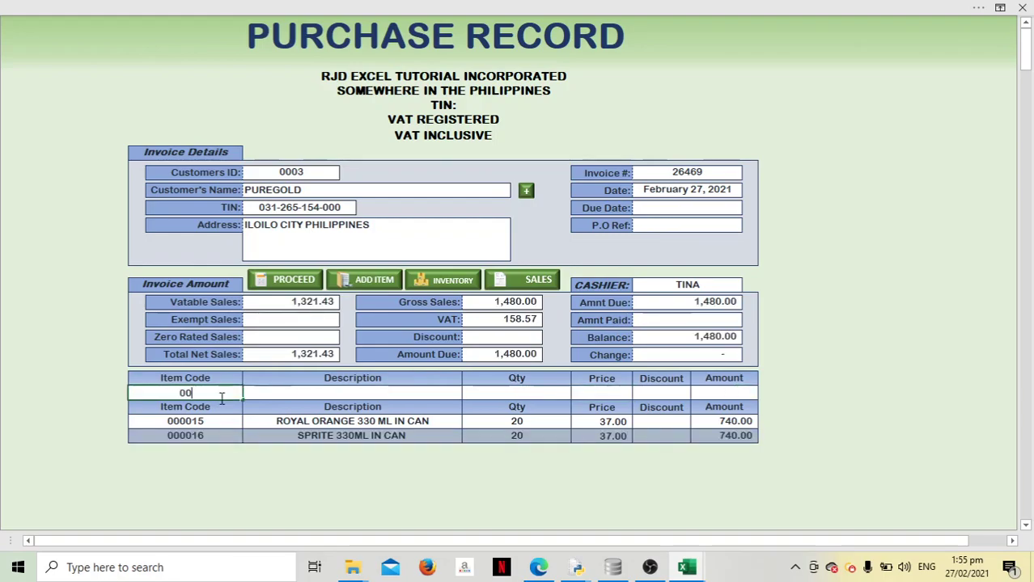
# Step: Add 20 each of 000017 MOGU MOGU LYCHEE and 000018 GATORADE TROPICAL 500 ML
pyautogui.write('00')
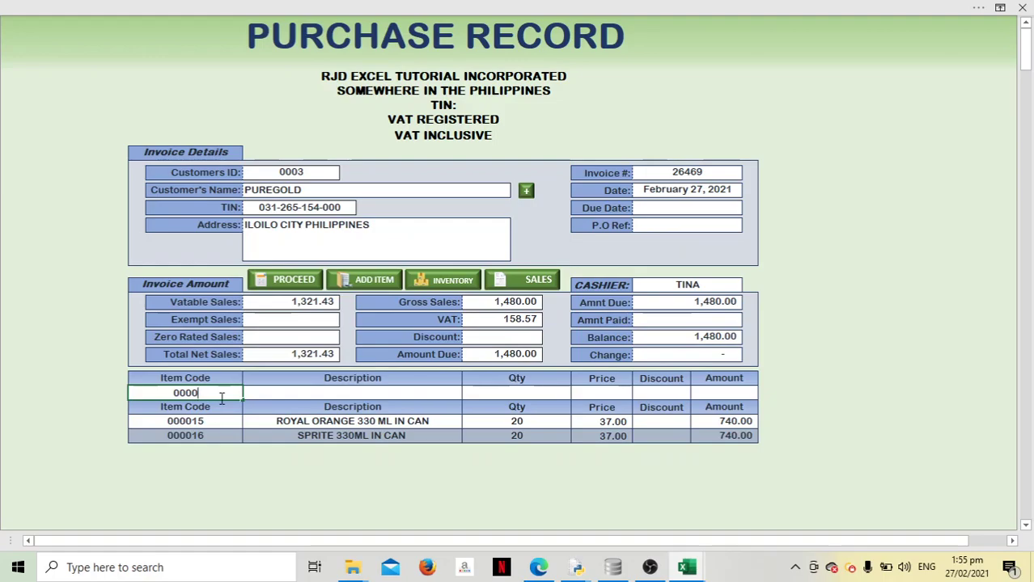
pyautogui.write('17')
pyautogui.press('Return')
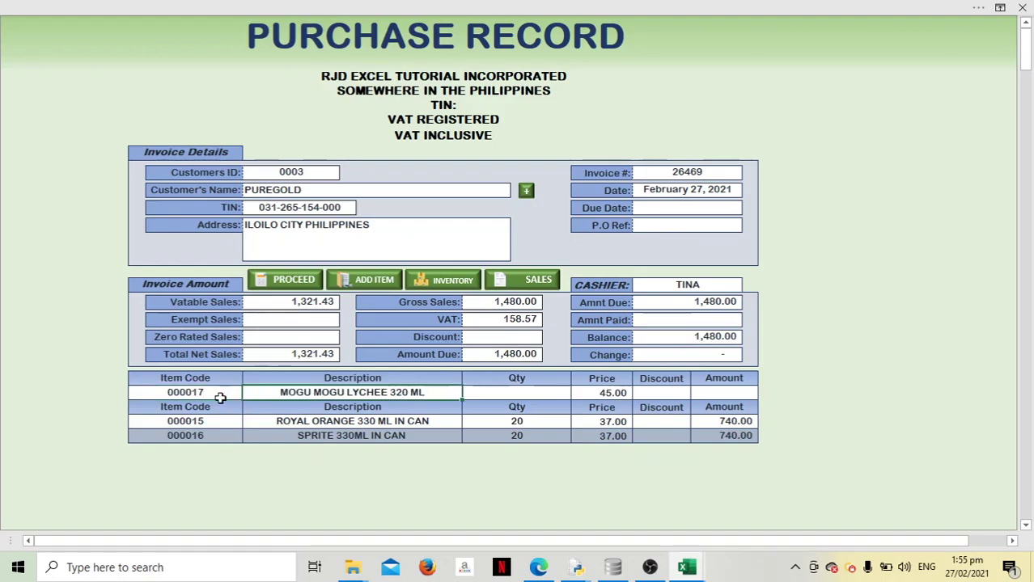
pyautogui.press('Return')
pyautogui.write('20')
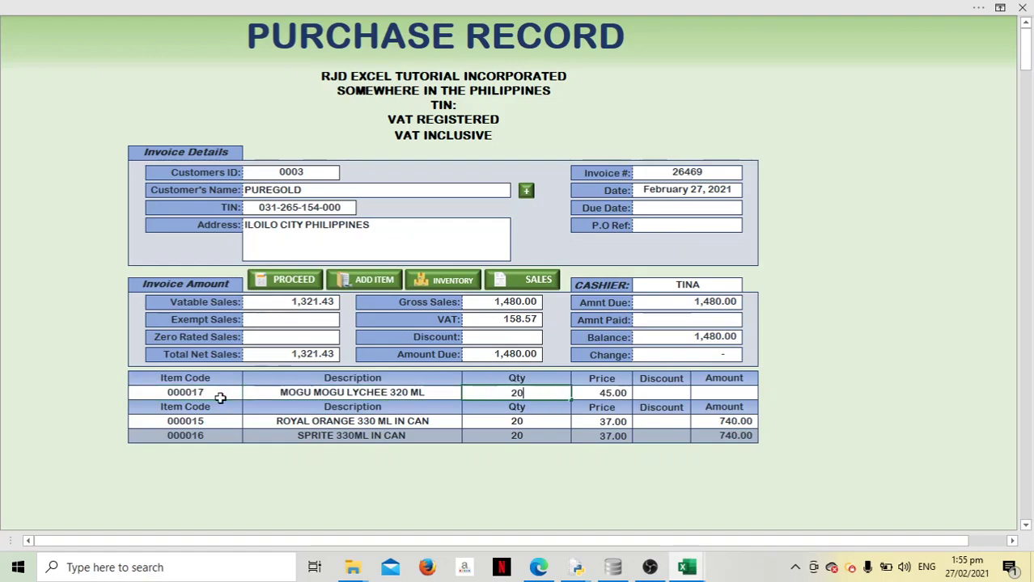
pyautogui.press('Return')
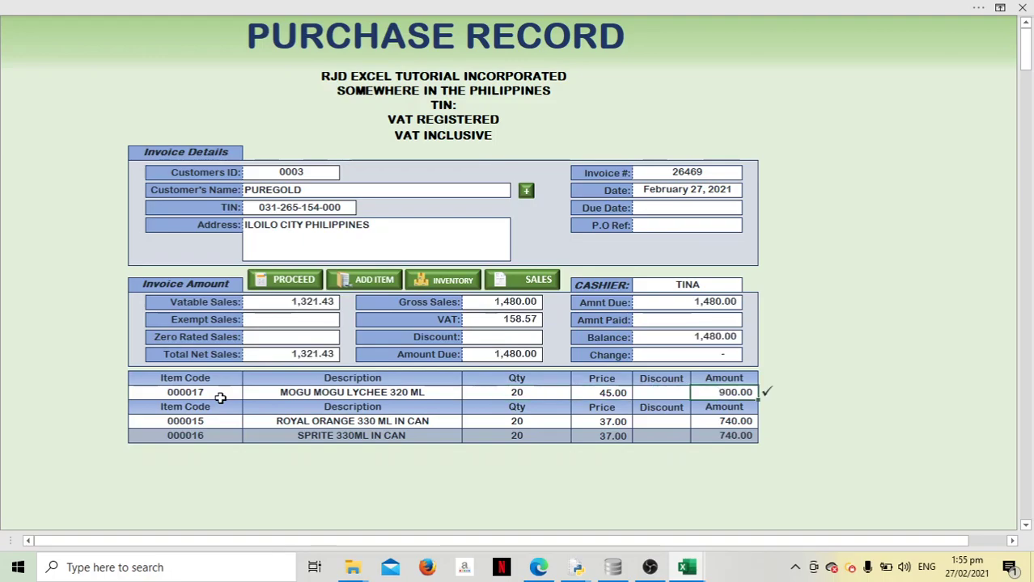
pyautogui.press('Return')
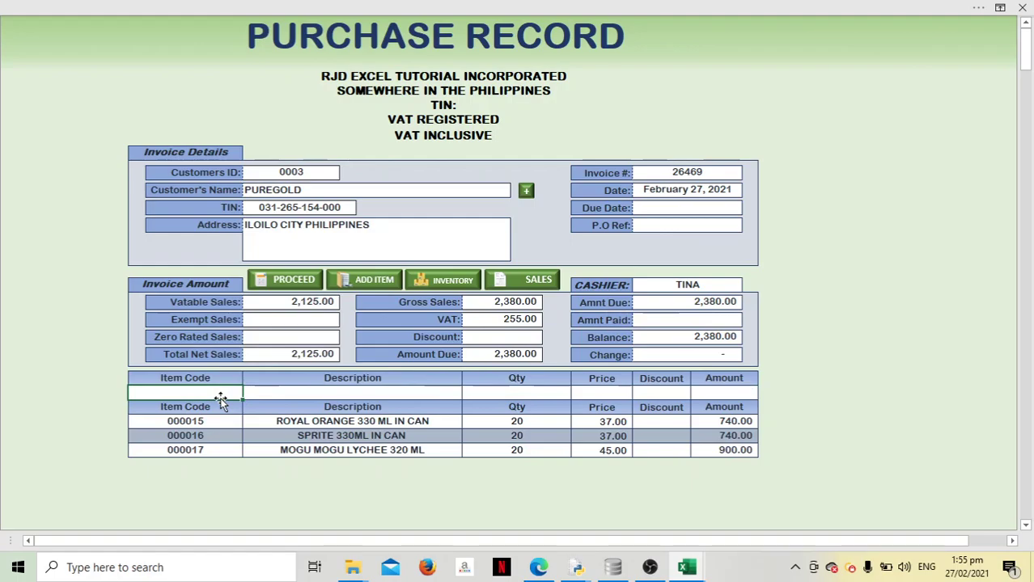
pyautogui.write('9')
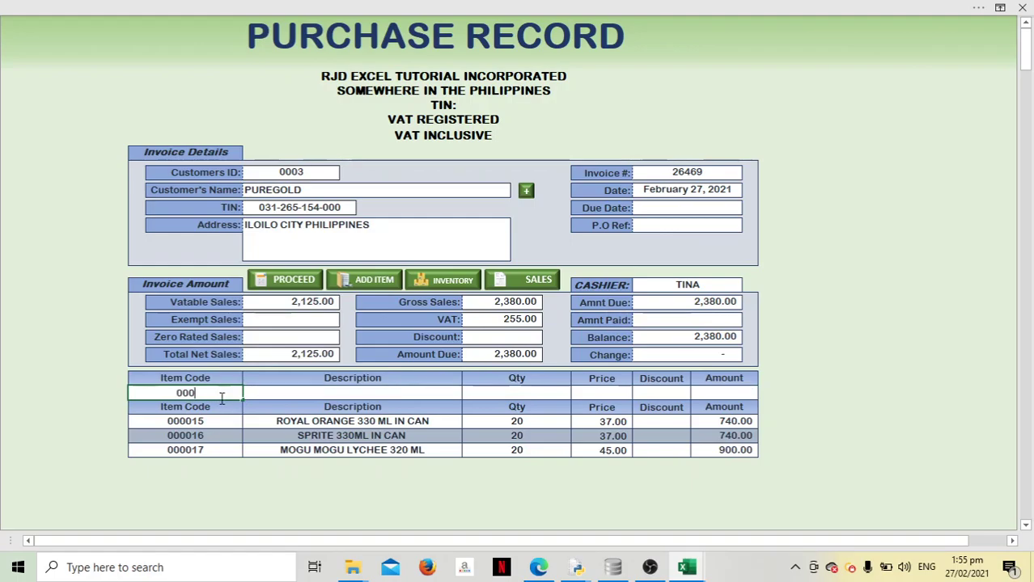
pyautogui.write('0')
pyautogui.write('18')
pyautogui.press('Return')
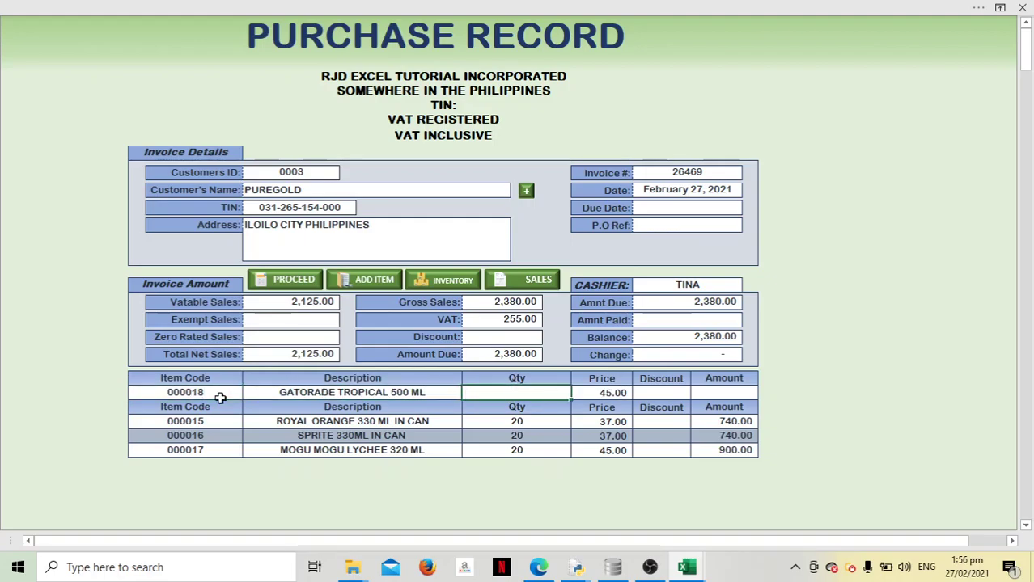
pyautogui.write('20')
pyautogui.press('Return')
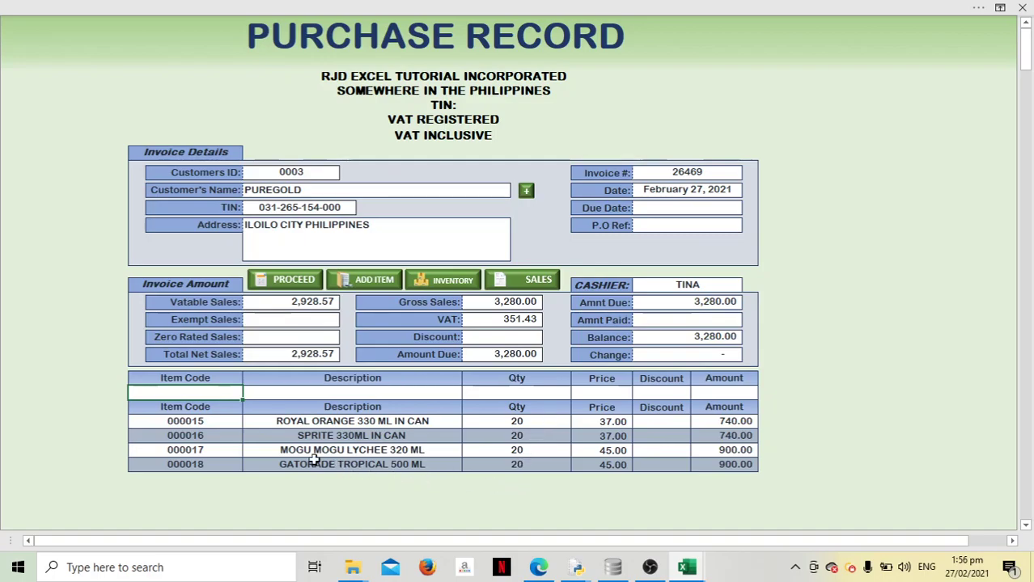
# Step: Pay 3,300.00 for the 3,280.00 purchase, giving 20.00 change, and process invoice 26469
pyautogui.click(716, 322)
pyautogui.write('3280')
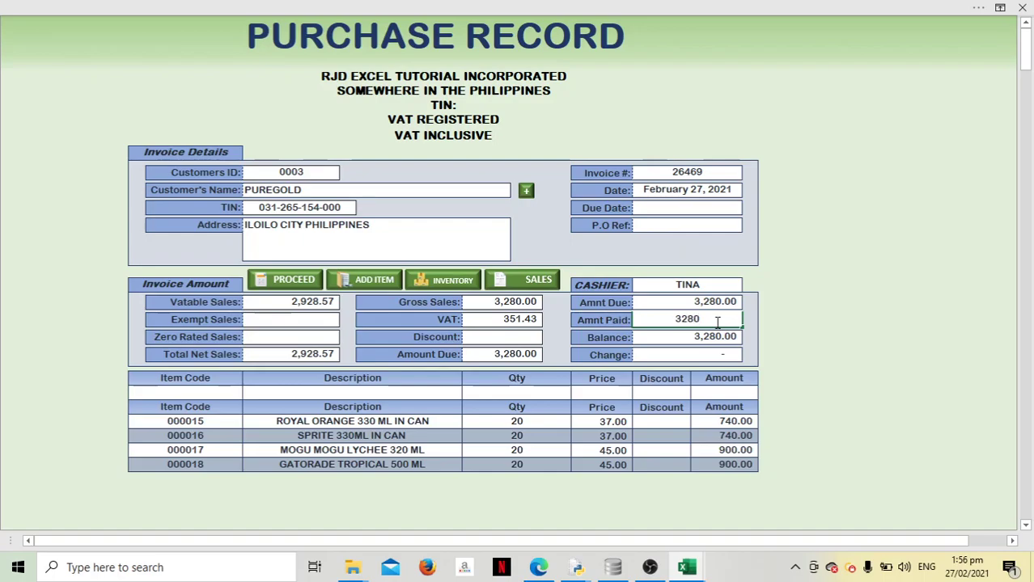
pyautogui.press('Tab')
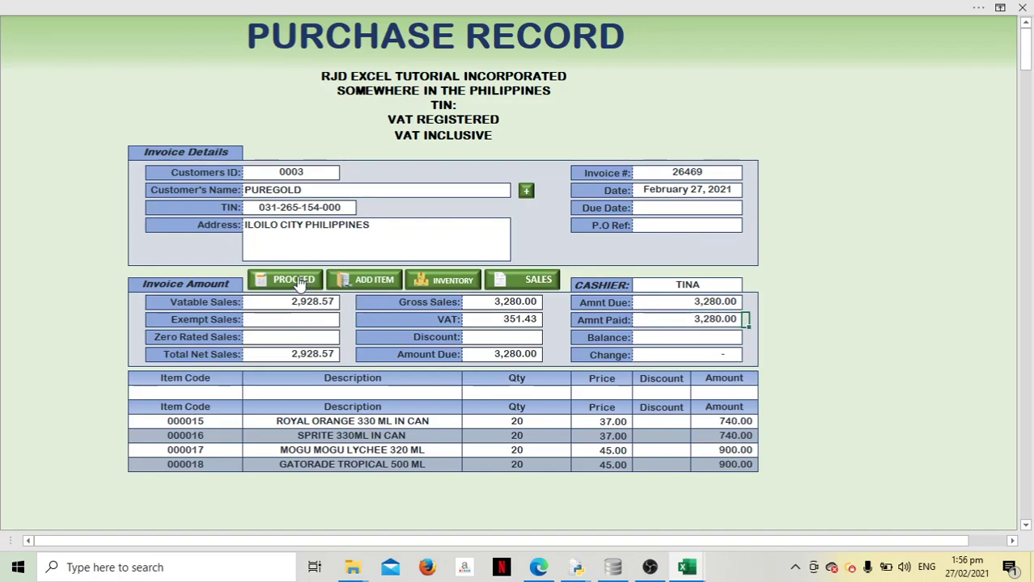
pyautogui.click(694, 319)
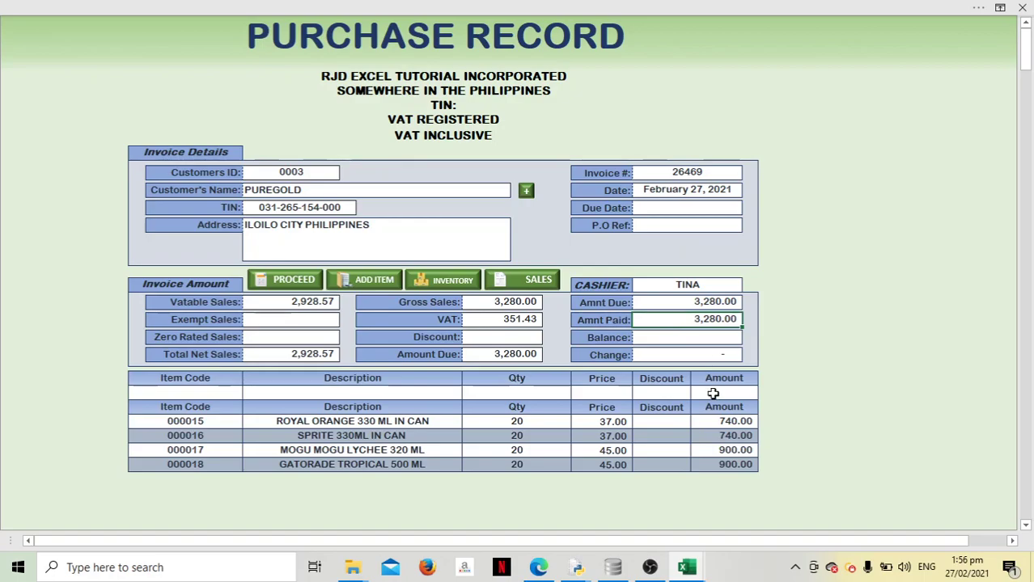
pyautogui.write('3300')
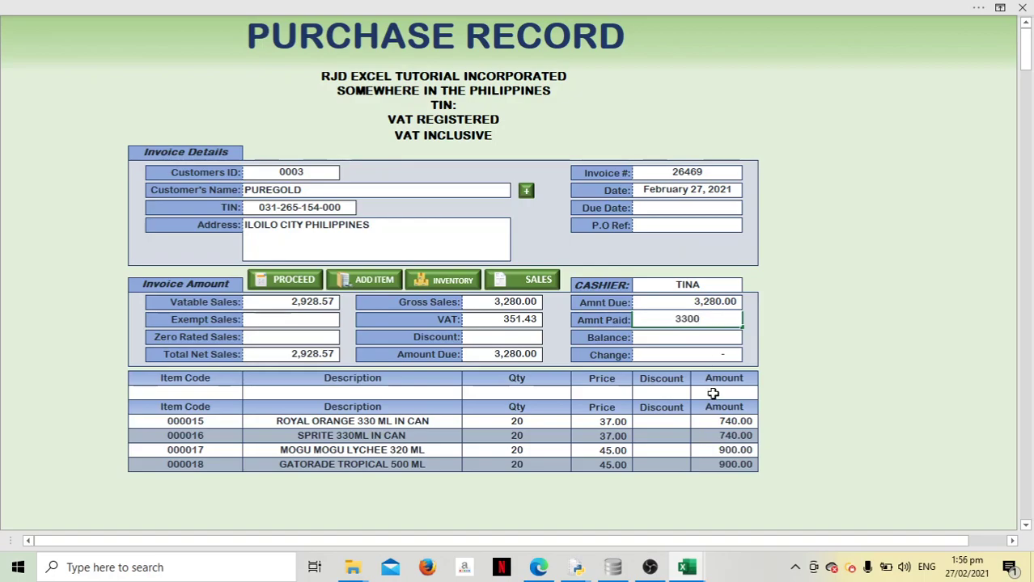
pyautogui.press('Tab')
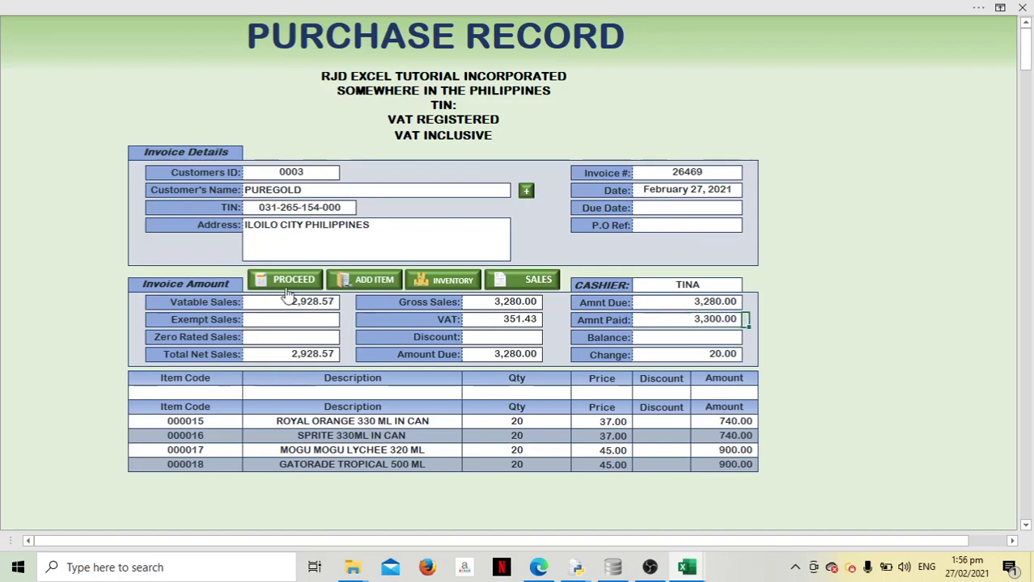
pyautogui.click(287, 287)
pyautogui.click(451, 280)
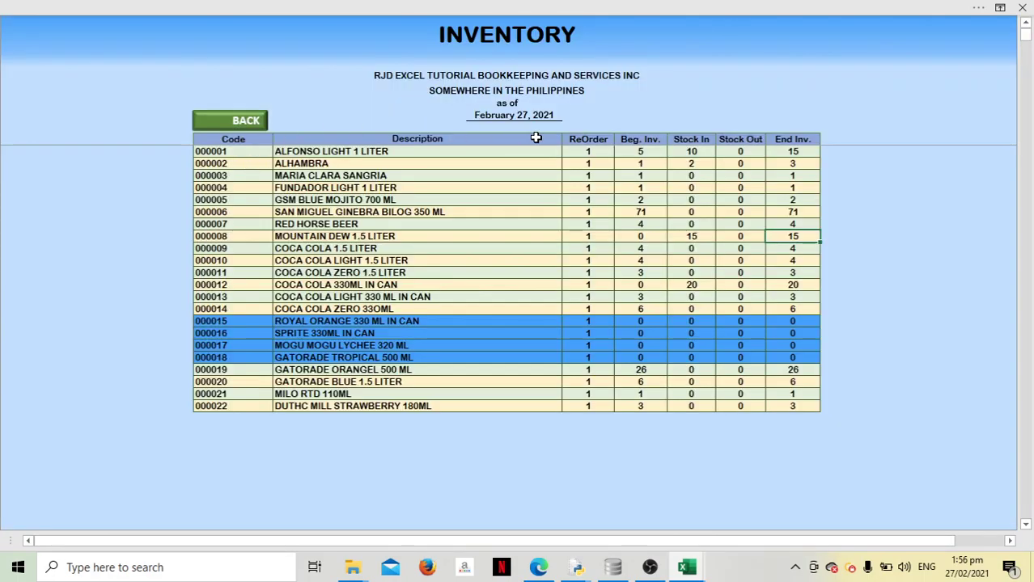
# Step: Rebuild inventory as of February 27, 2021, then go back to the Sales Record form
pyautogui.click(534, 117)
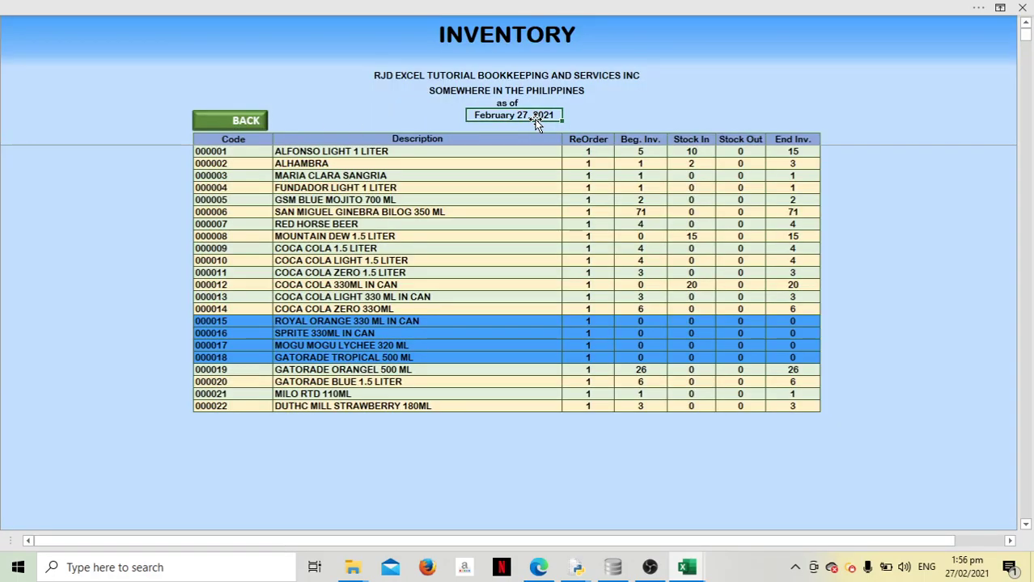
pyautogui.write('27/2')
pyautogui.press('Tab')
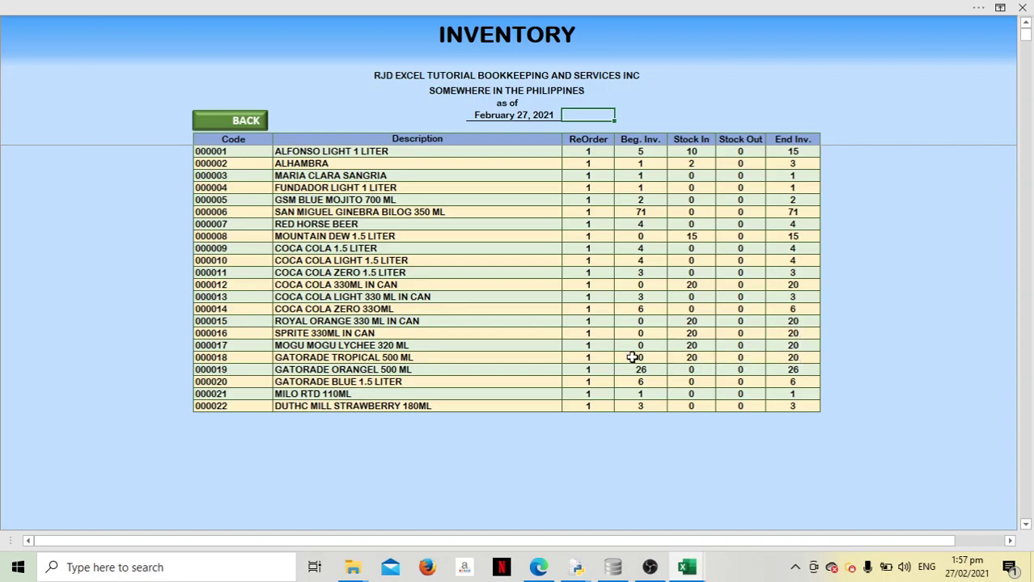
pyautogui.click(243, 125)
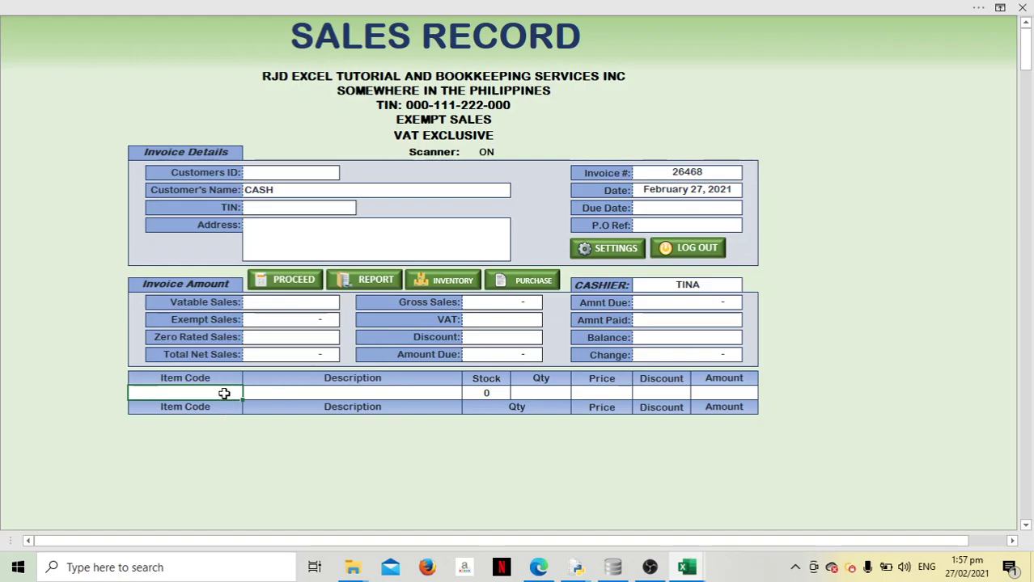
pyautogui.write('000')
pyautogui.click(494, 152)
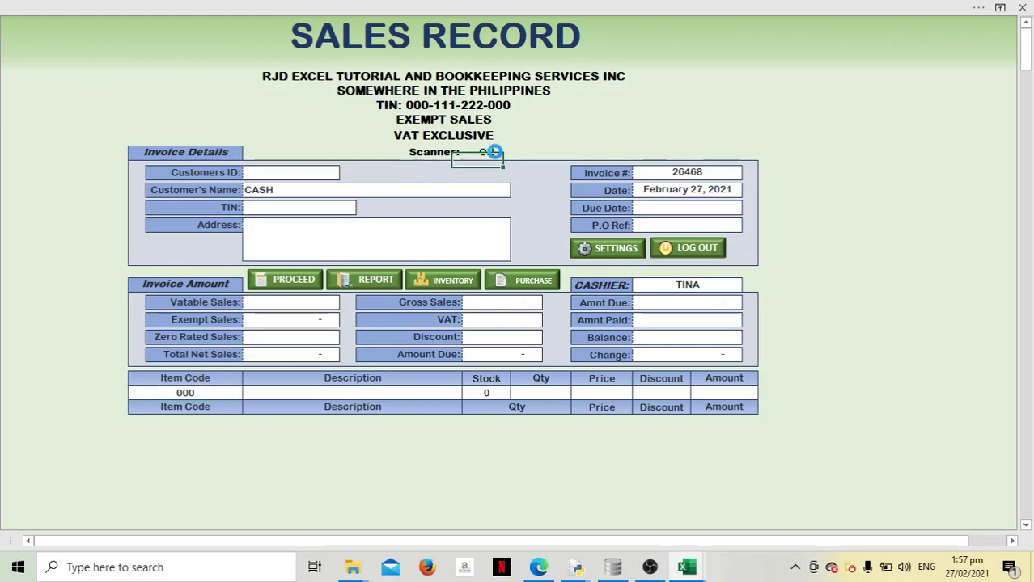
pyautogui.click(568, 338)
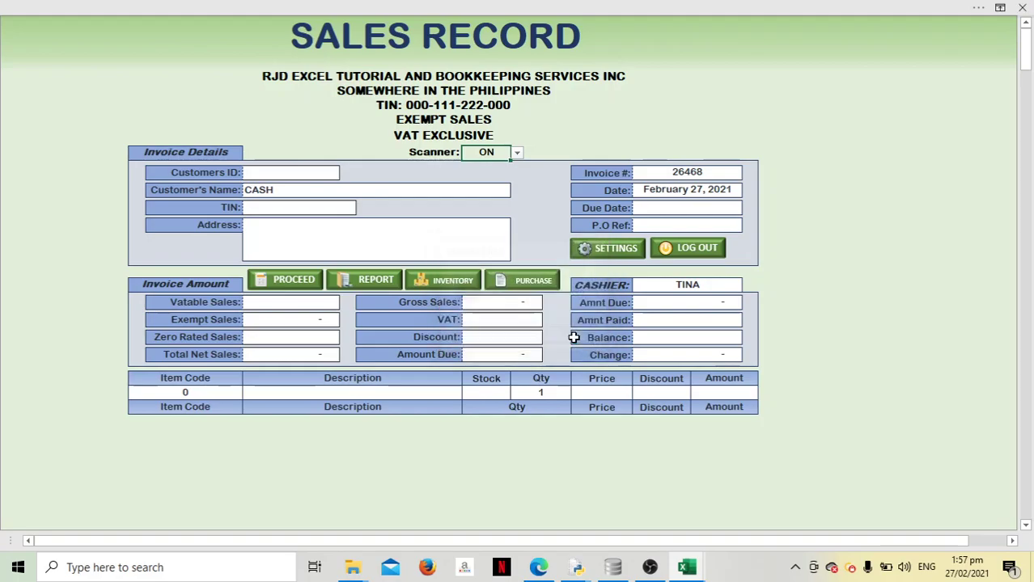
pyautogui.click(483, 152)
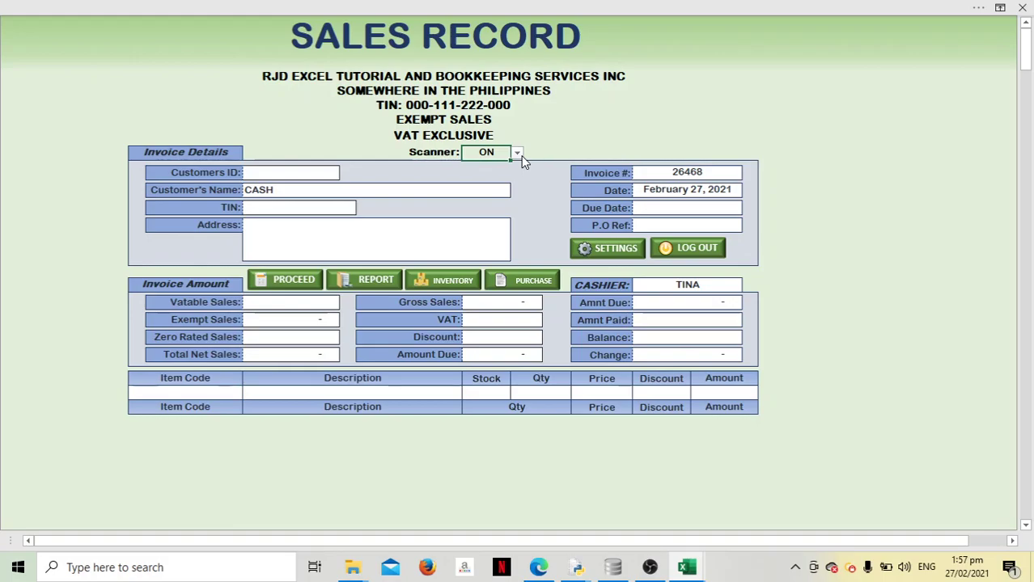
pyautogui.click(166, 394)
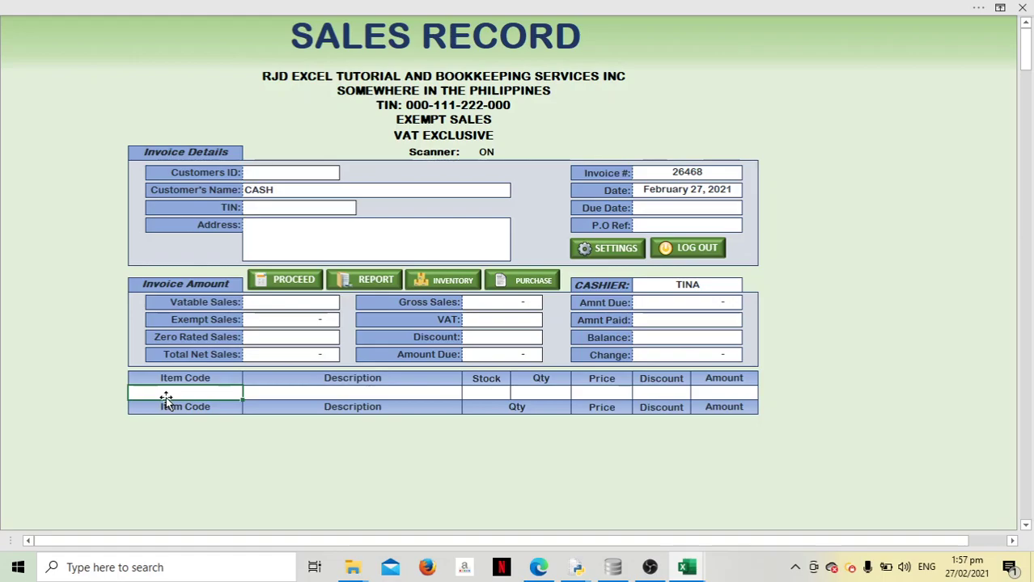
pyautogui.write('0000')
pyautogui.write('01')
pyautogui.press('Return')
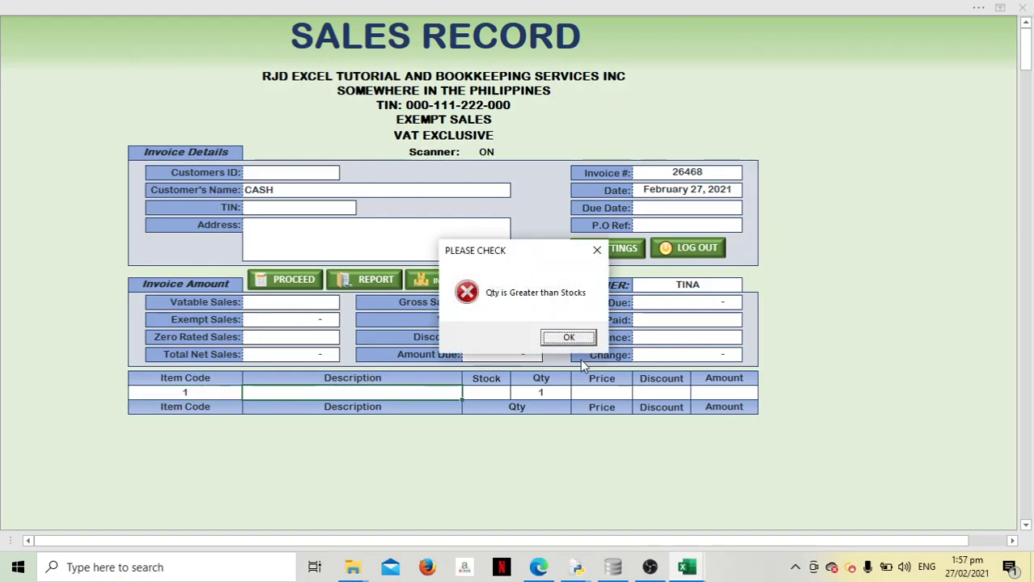
pyautogui.click(585, 335)
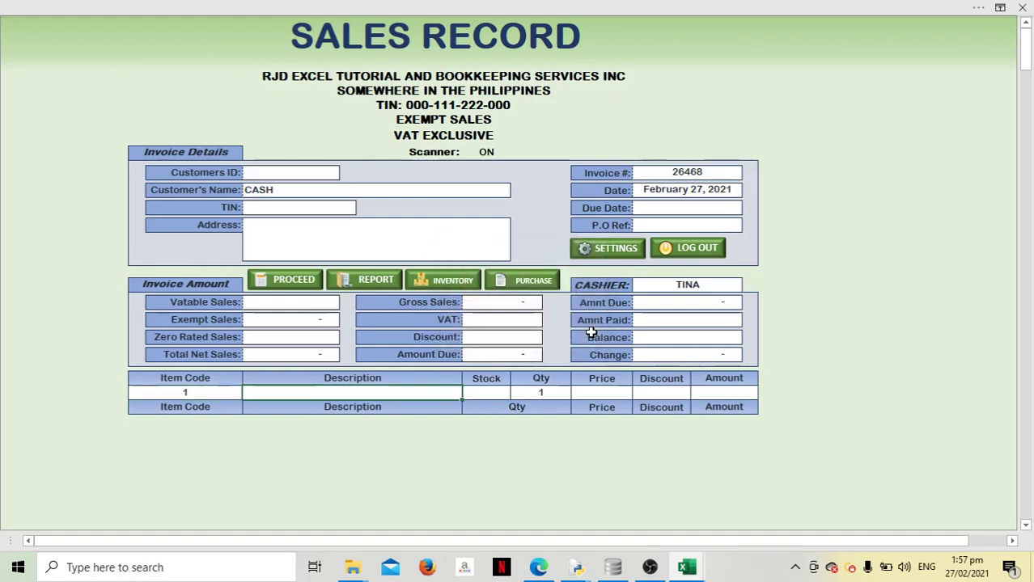
# Step: Show the full ribbon and format the blank cell beside the SALES RECORD title as Text
pyautogui.click(1000, 10)
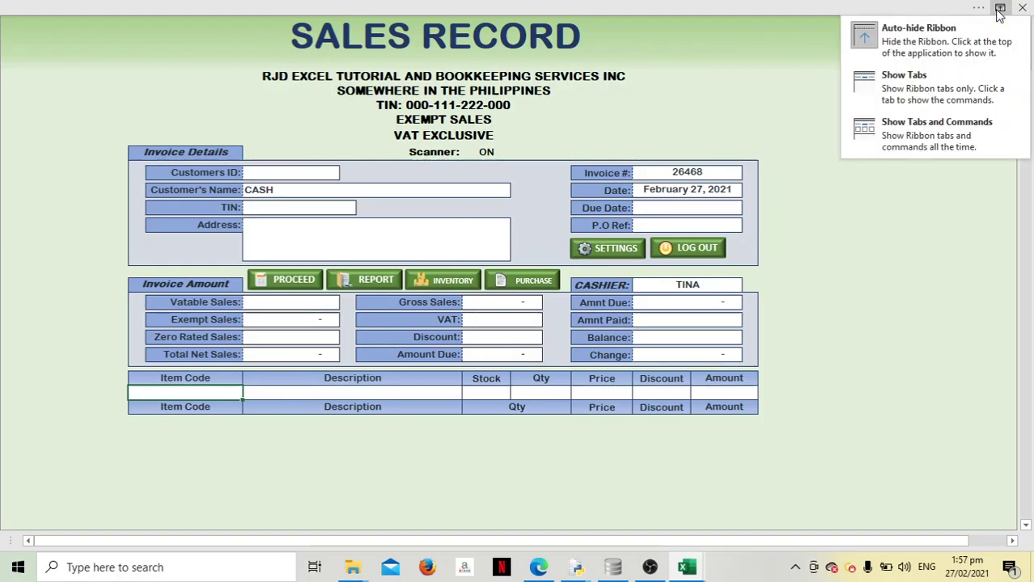
pyautogui.click(904, 152)
pyautogui.click(906, 152)
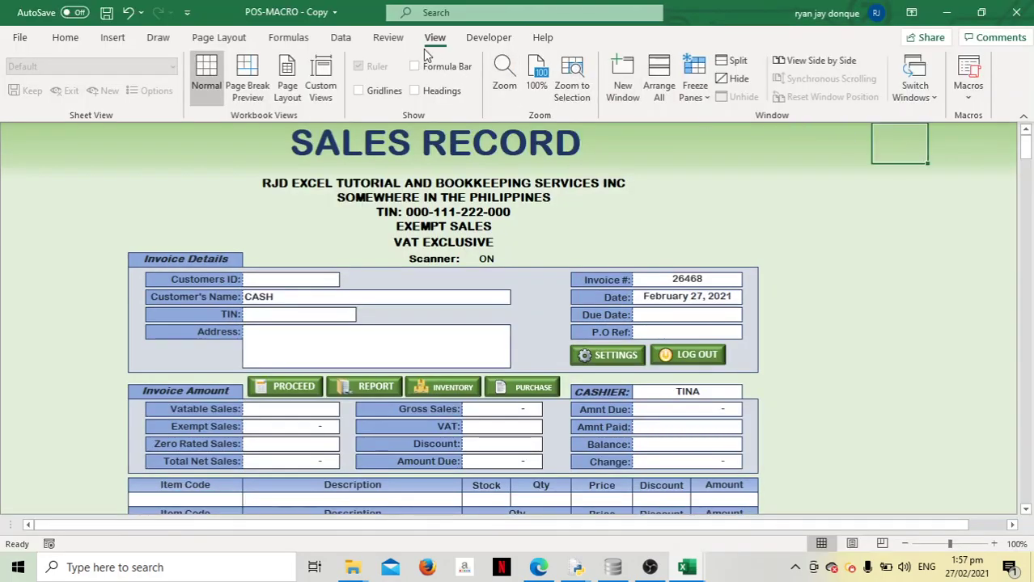
pyautogui.click(57, 39)
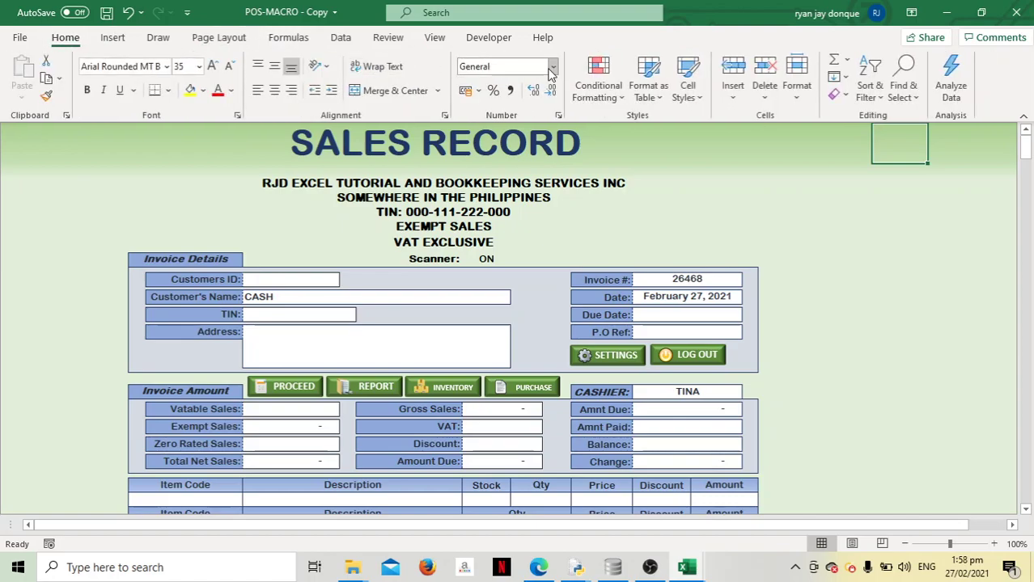
pyautogui.click(554, 67)
pyautogui.scroll(-2, 612, 176)
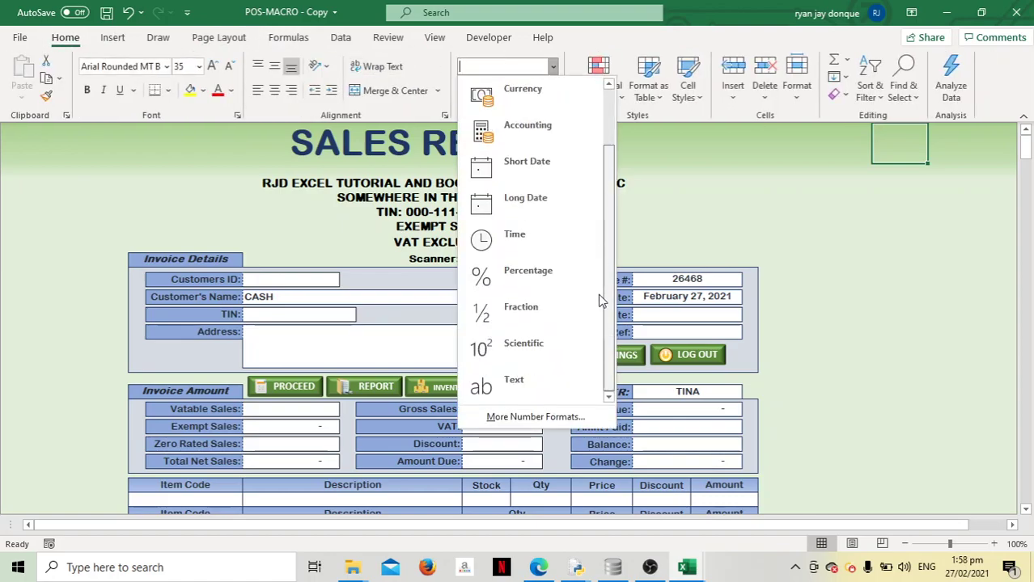
pyautogui.click(560, 387)
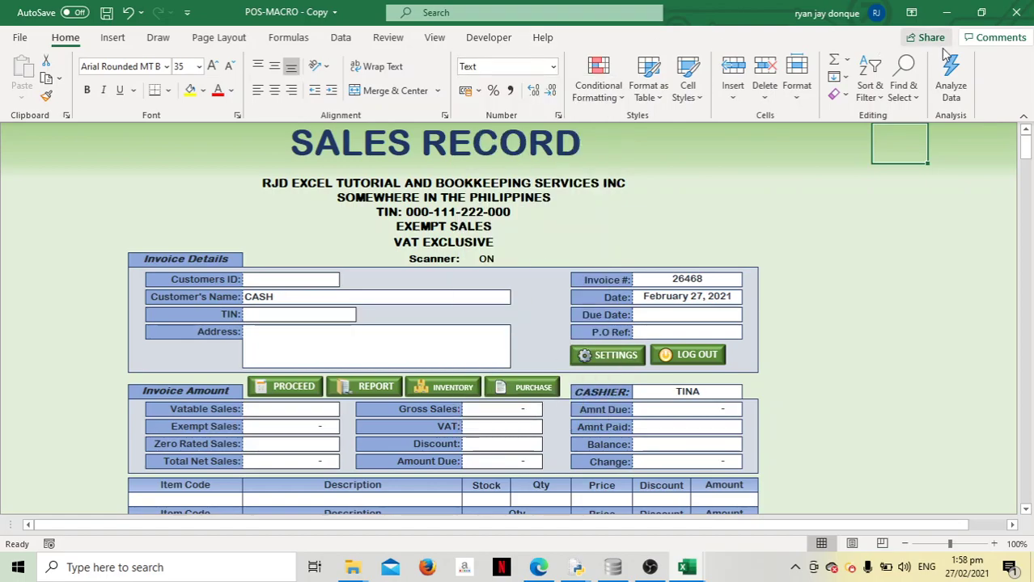
# Step: Bring up Ribbon Display Options again to hide the ribbon
pyautogui.click(911, 12)
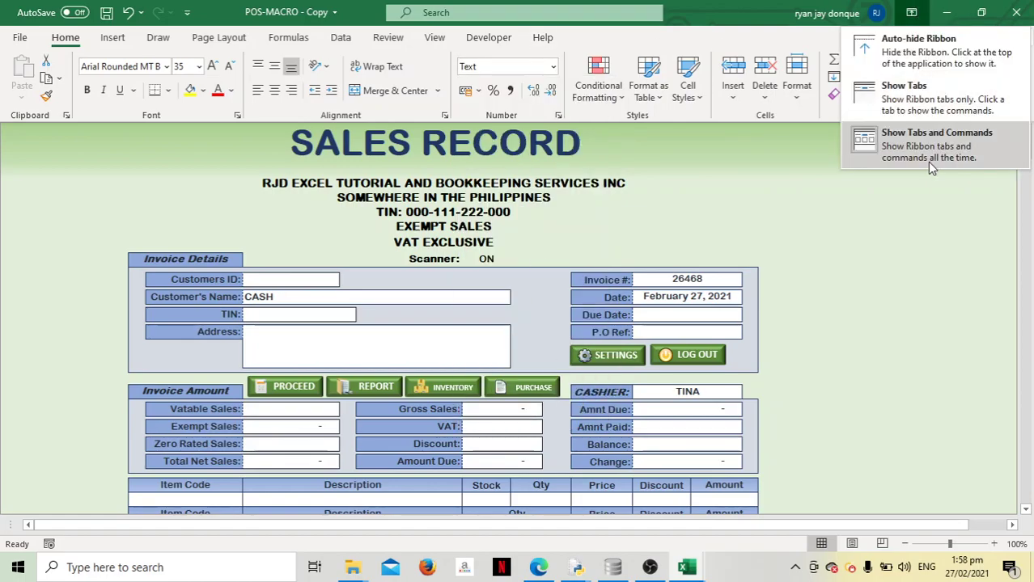
pyautogui.click(927, 162)
pyautogui.click(914, 13)
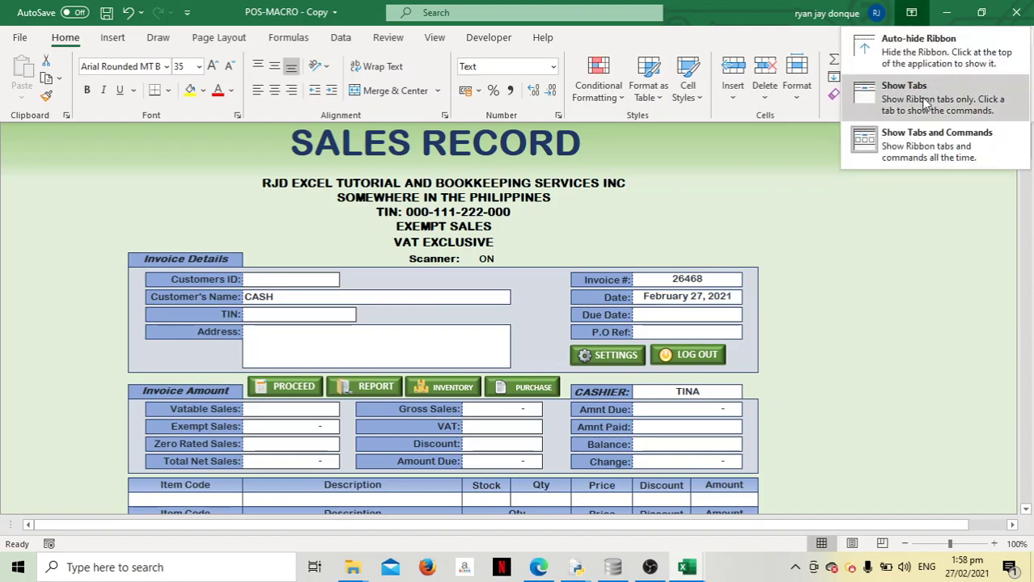
pyautogui.click(919, 137)
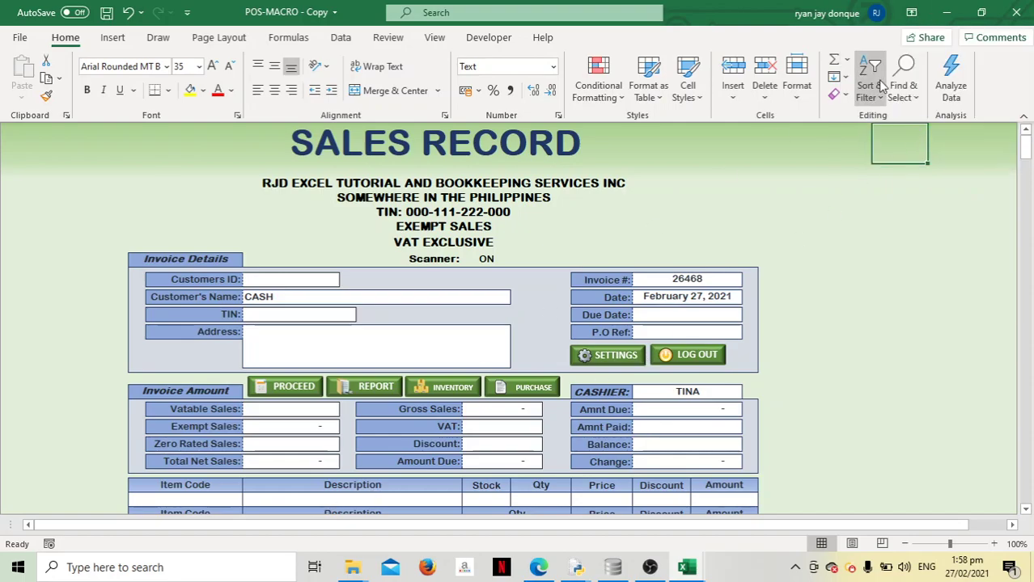
pyautogui.click(911, 12)
# Step: Auto-hide the ribbon and enter item code 000001, which is rejected for insufficient stock
pyautogui.click(907, 45)
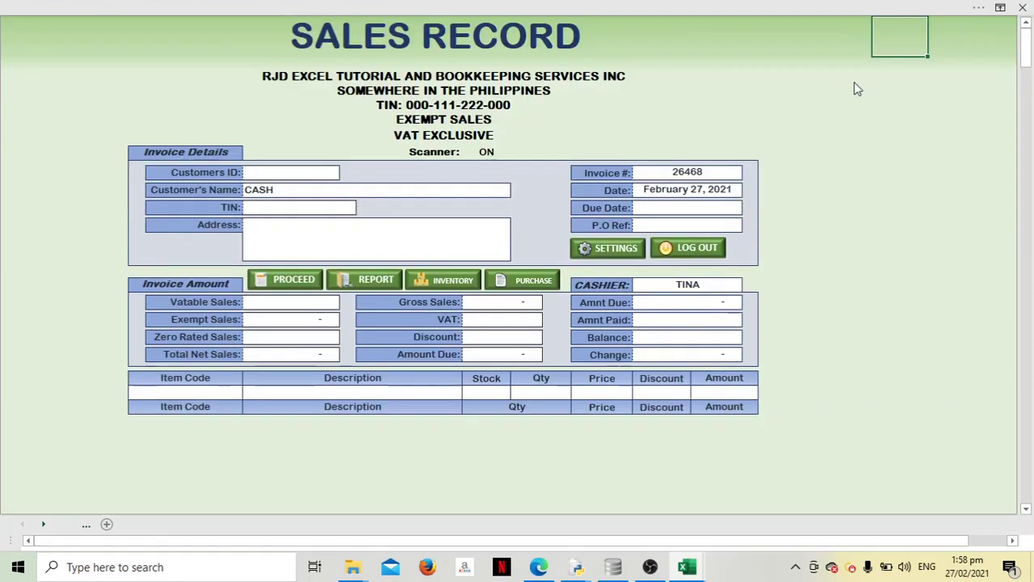
pyautogui.click(222, 393)
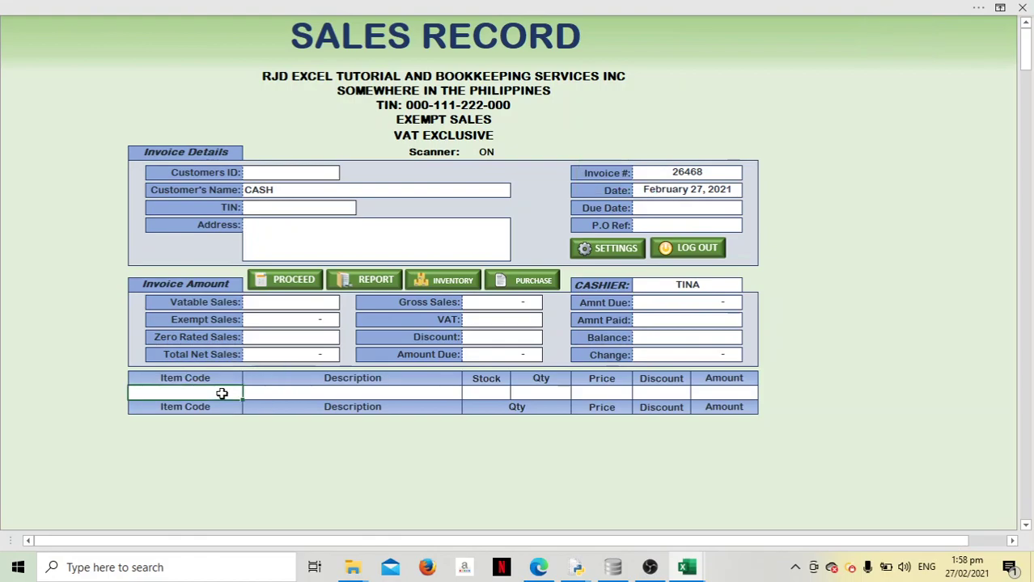
pyautogui.write('00000')
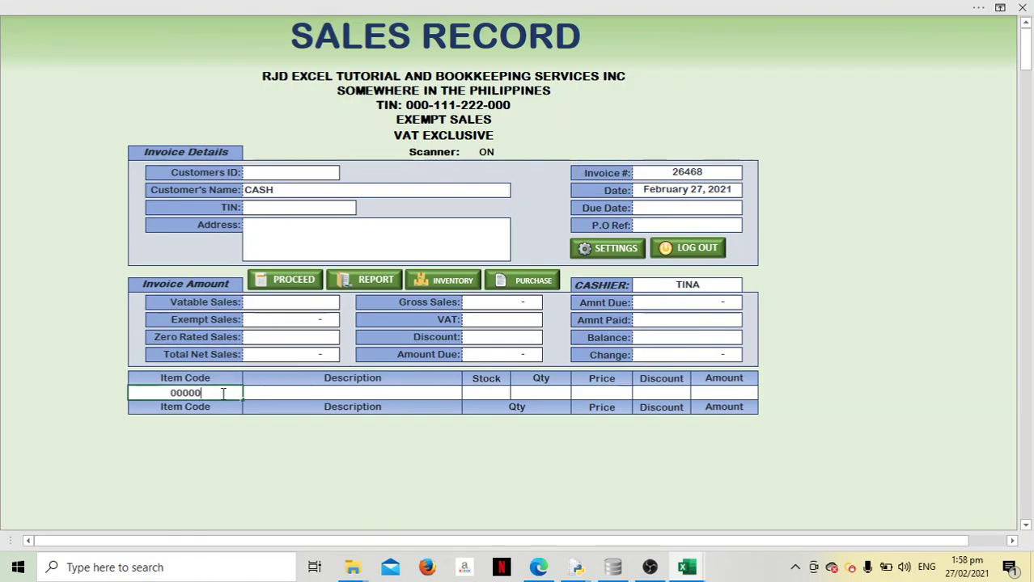
pyautogui.write('1')
pyautogui.press('Return')
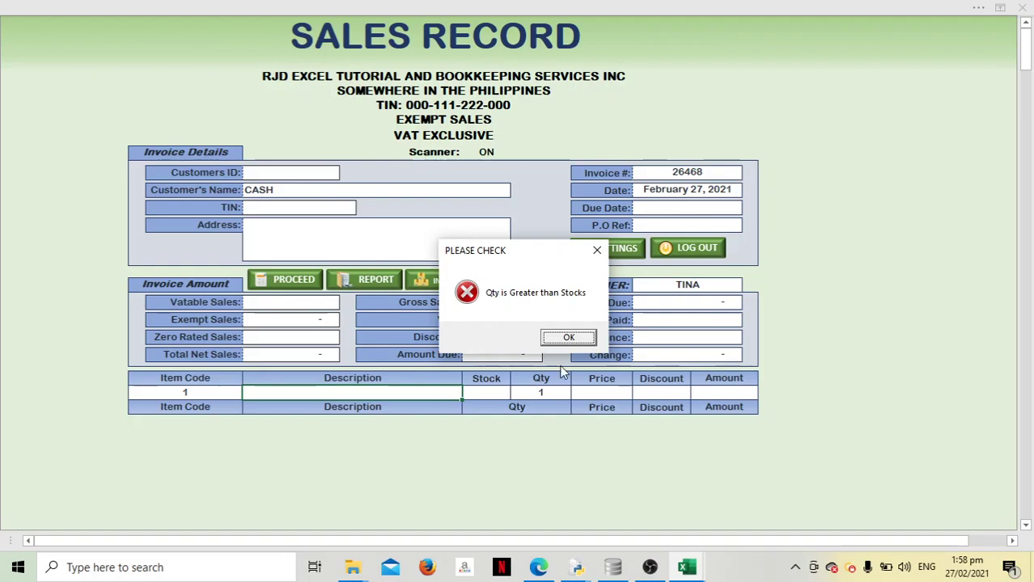
pyautogui.click(573, 339)
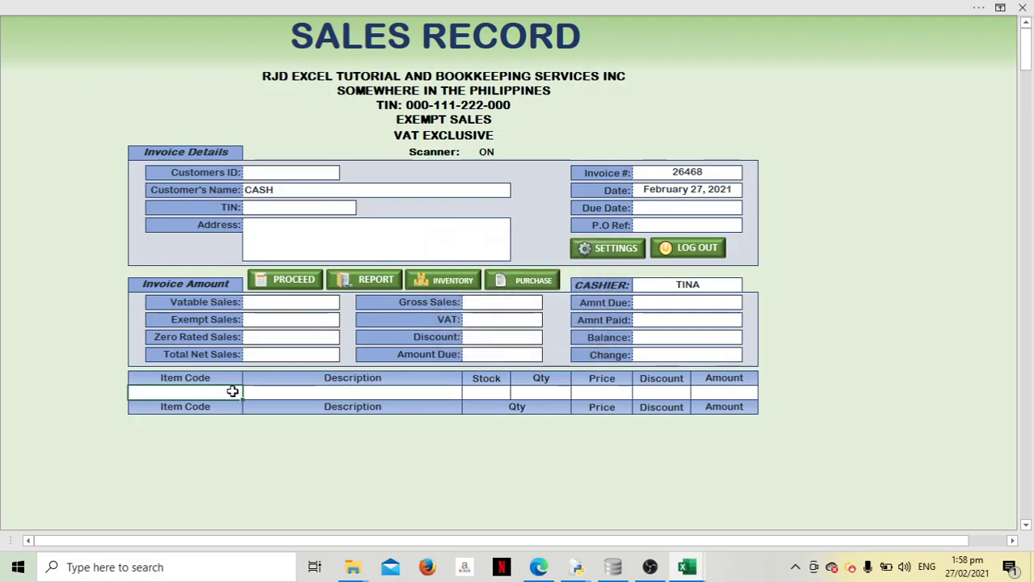
# Step: Retry item code 000001, dismiss the stock warning again, and begin typing 0000
pyautogui.write('00')
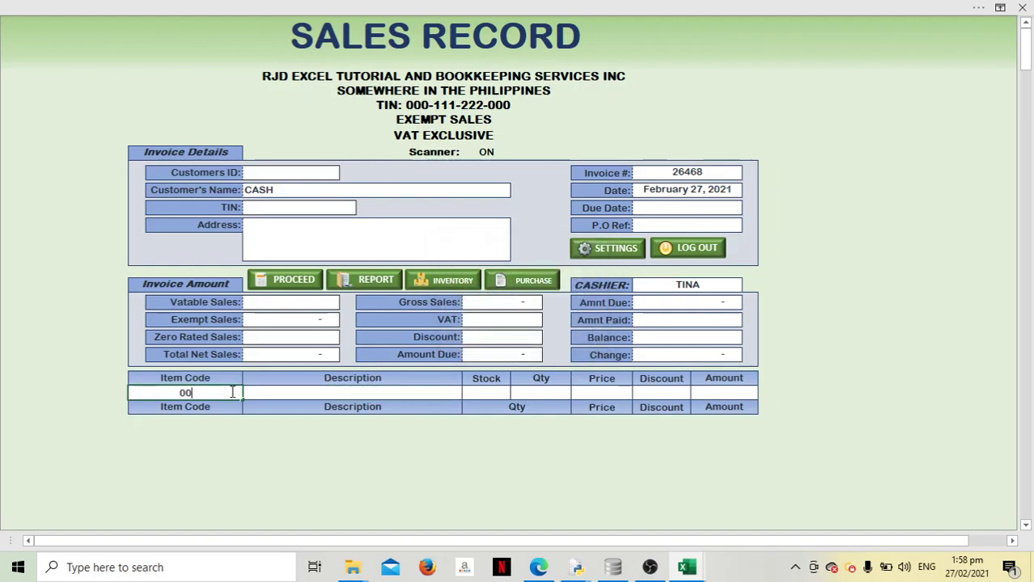
pyautogui.write('000')
pyautogui.write('1')
pyautogui.press('Return')
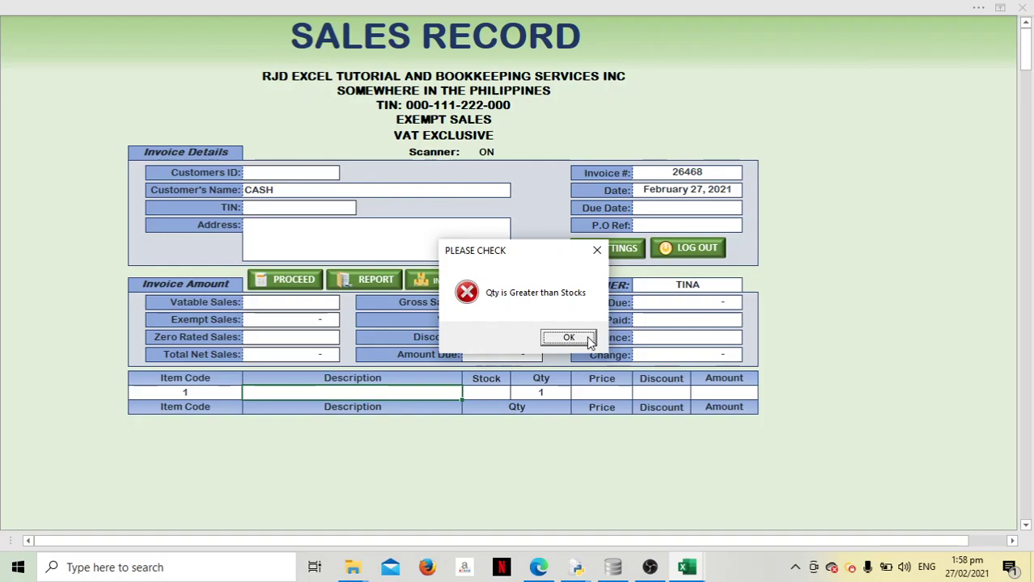
pyautogui.click(569, 338)
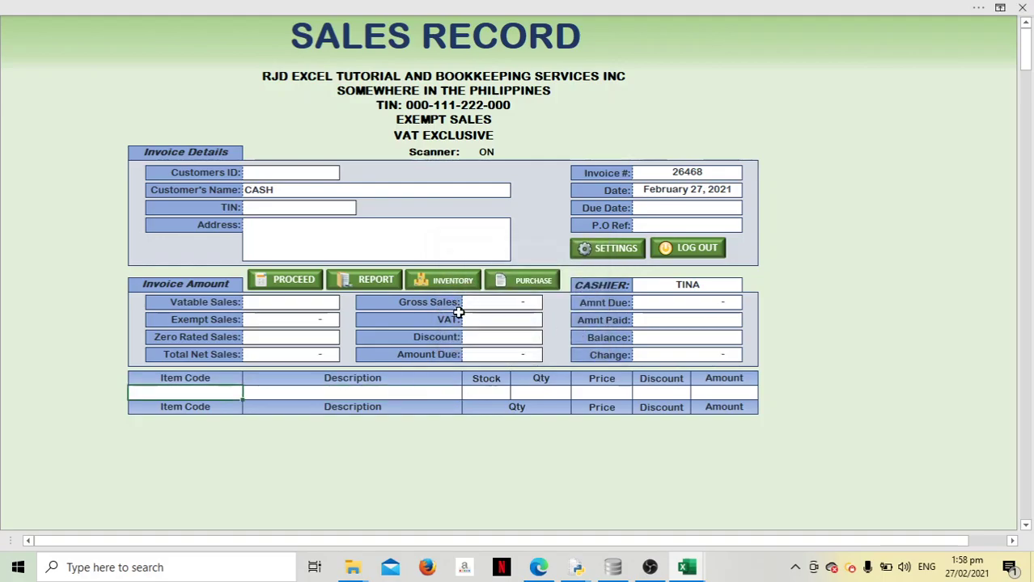
pyautogui.write('00')
pyautogui.write('0')
pyautogui.write('0')
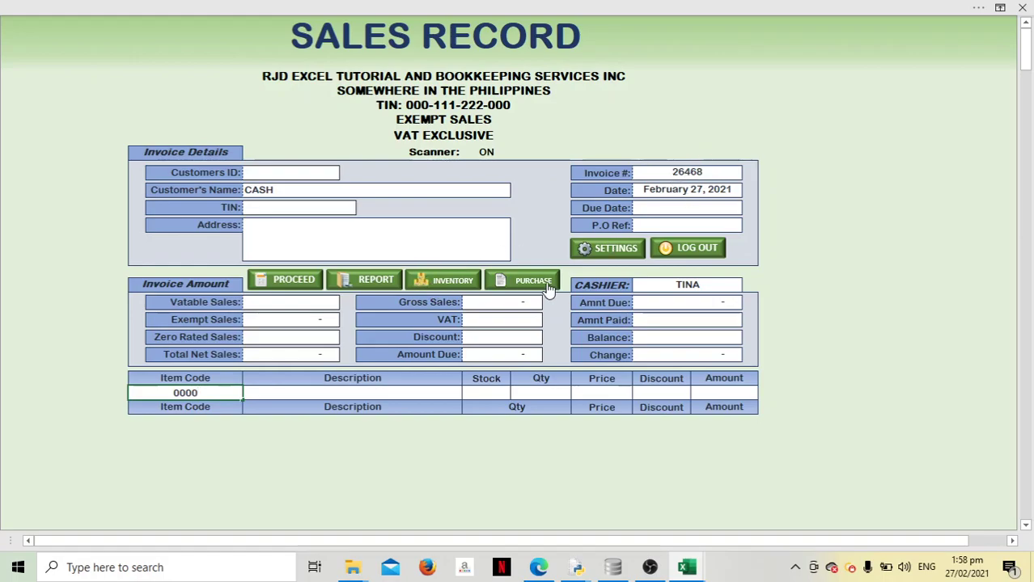
# Step: Dismiss the stock warning, end the macro run-time error, and return to the Sales Record form
pyautogui.click(544, 285)
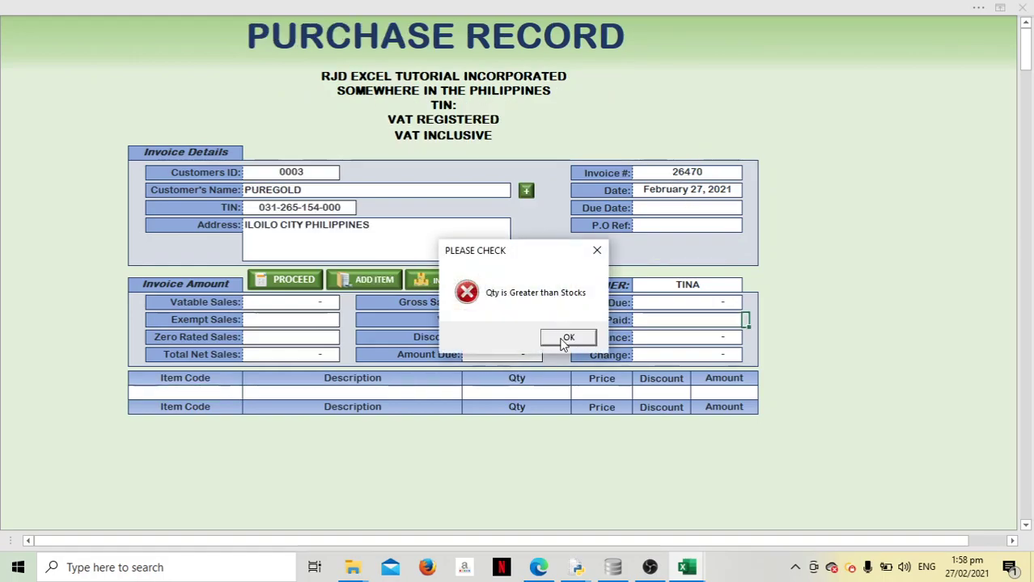
pyautogui.click(567, 337)
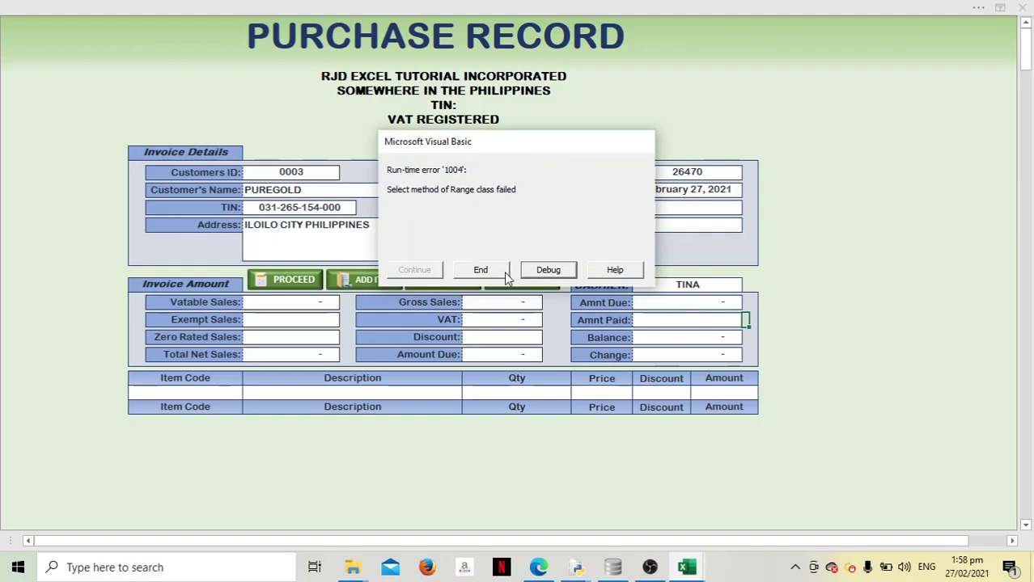
pyautogui.click(480, 269)
pyautogui.click(438, 281)
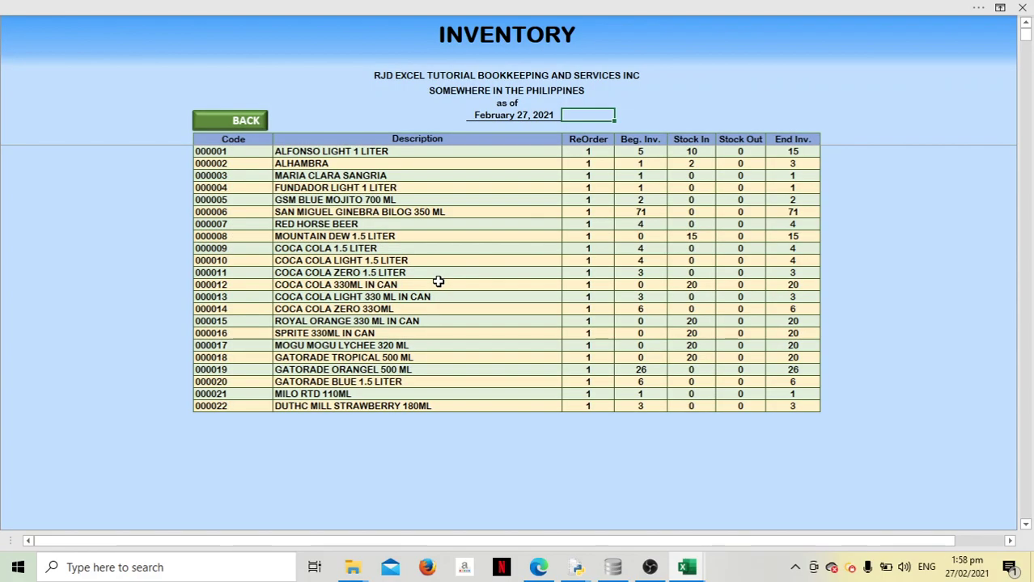
pyautogui.click(248, 124)
pyautogui.click(524, 289)
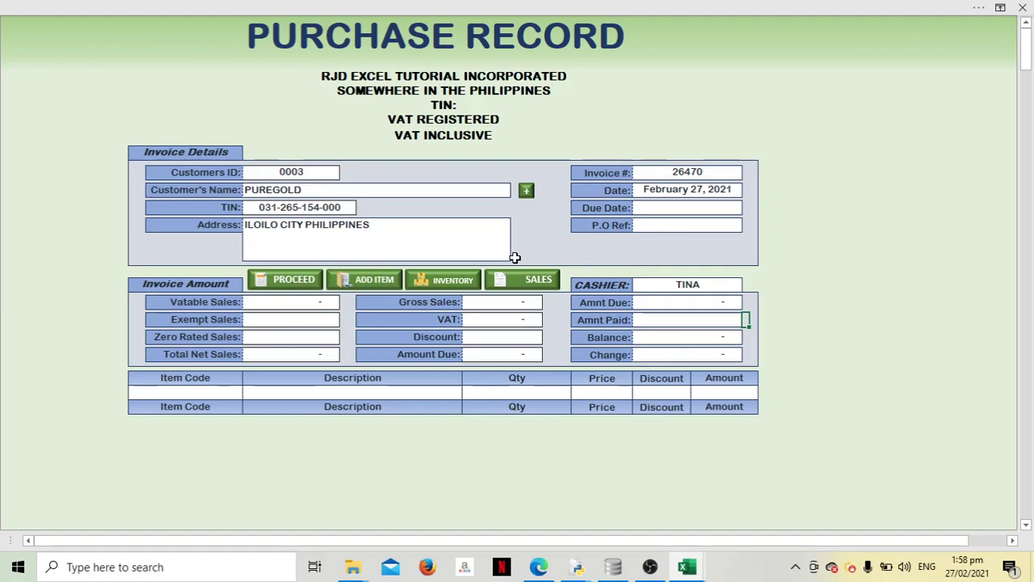
pyautogui.click(533, 280)
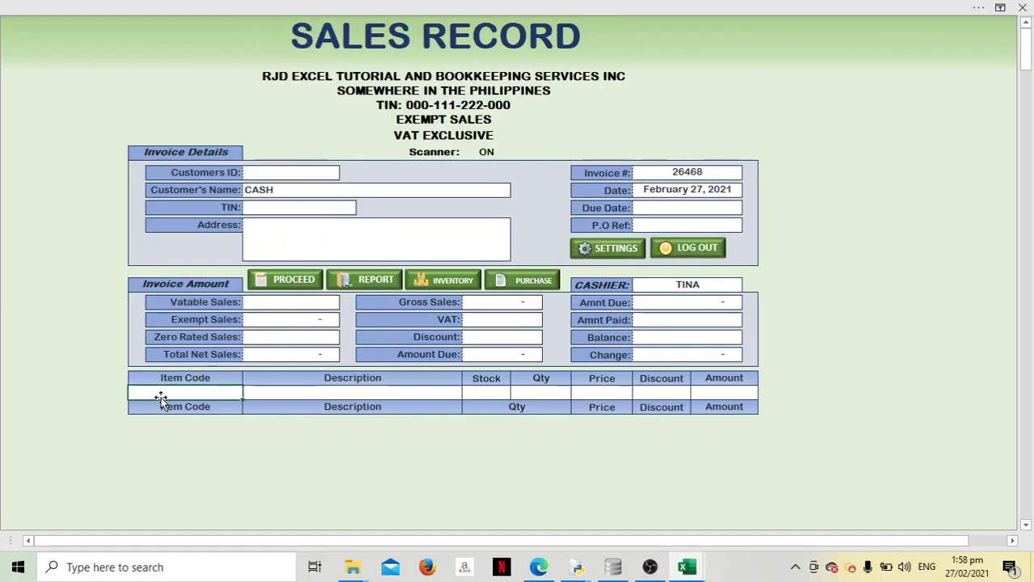
# Step: Try item code 00001, dismiss the stock warning, and open the VBA editor with Alt+F11
pyautogui.write('0000')
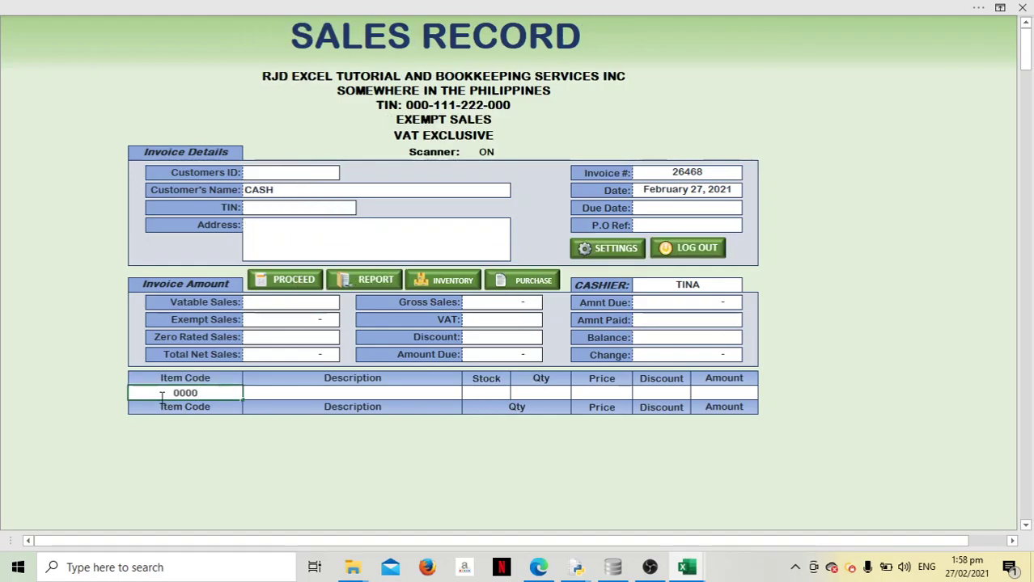
pyautogui.write('1')
pyautogui.press('Return')
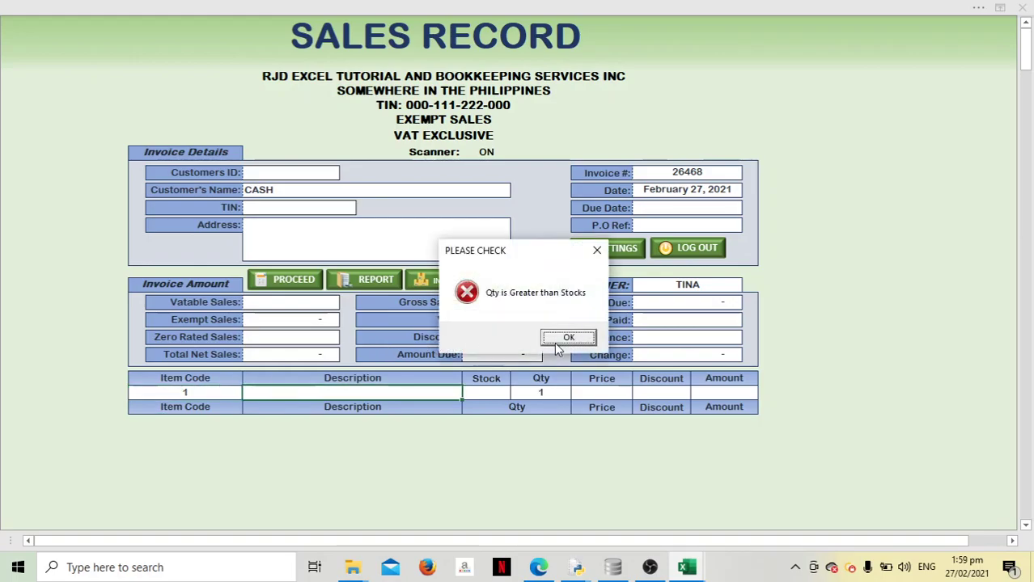
pyautogui.click(559, 344)
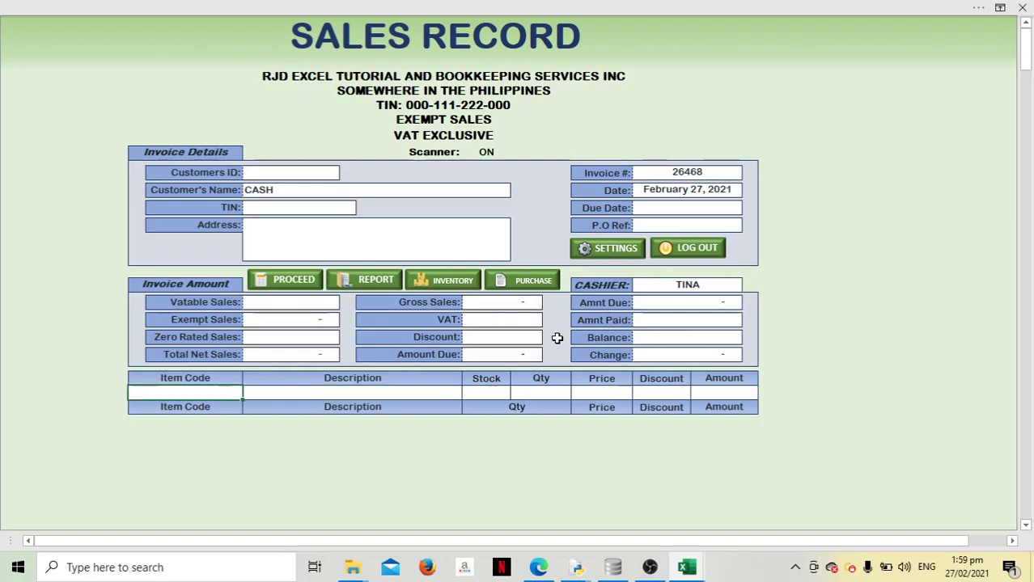
pyautogui.hotkey('alt', 'F11')
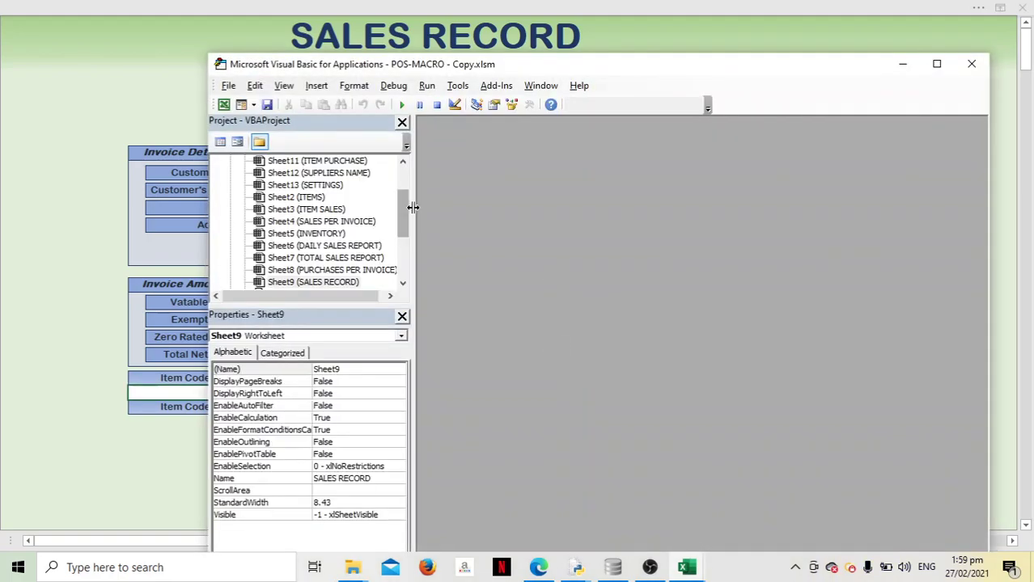
# Step: Expand the Modules folder in the Project tree, then return to Excel with Alt+F11
pyautogui.moveTo(404, 203); pyautogui.dragTo(407, 256)
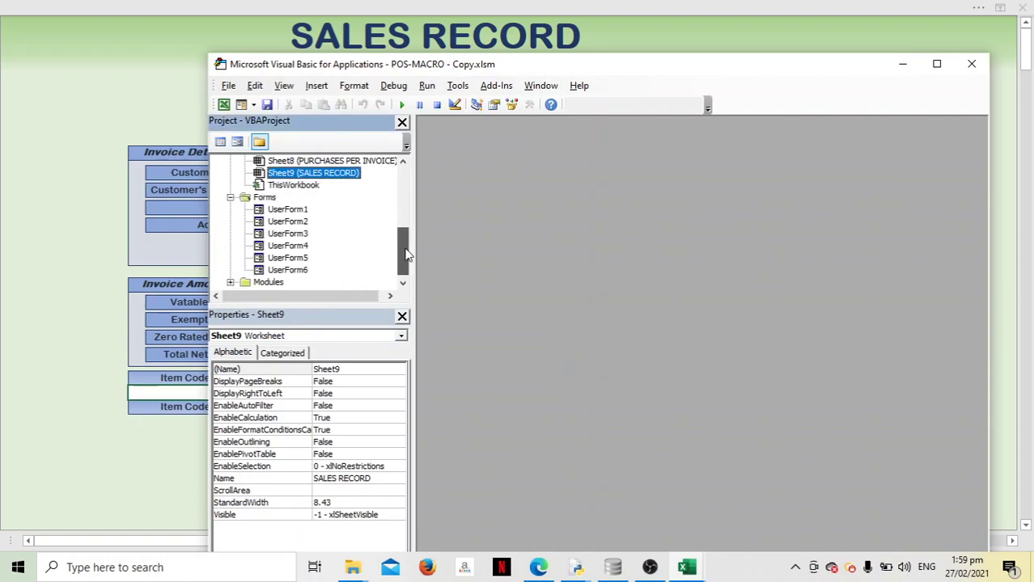
pyautogui.scroll(1, 407, 255)
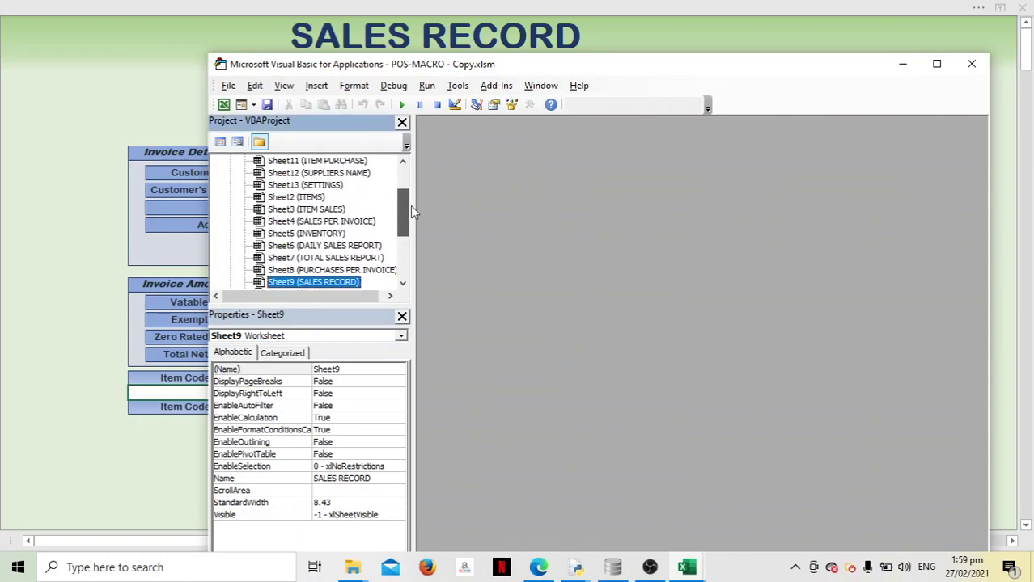
pyautogui.moveTo(407, 254)
pyautogui.mouseDown()
pyautogui.moveTo(414, 193)
pyautogui.moveTo(409, 264)
pyautogui.mouseUp()
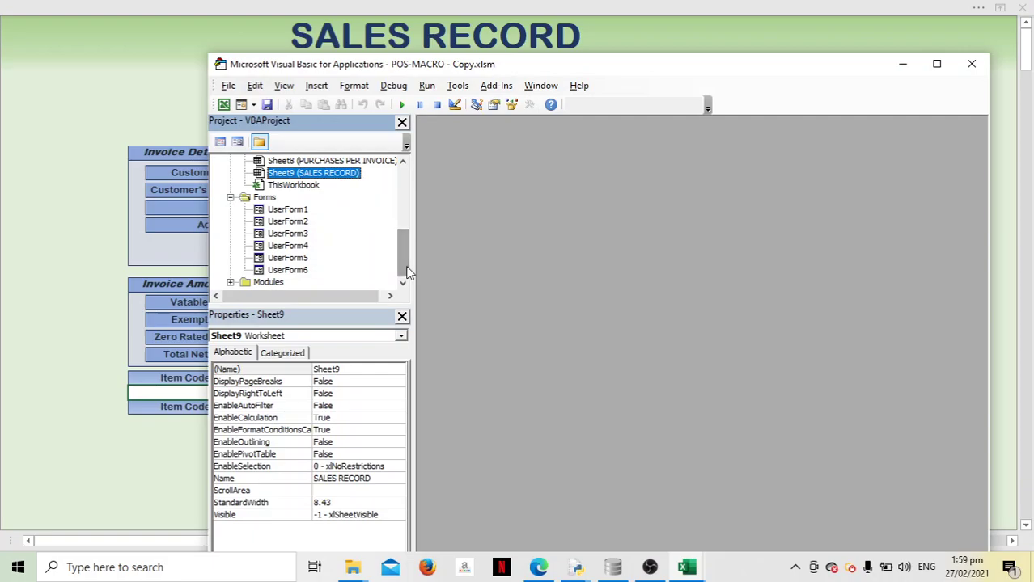
pyautogui.click(230, 283)
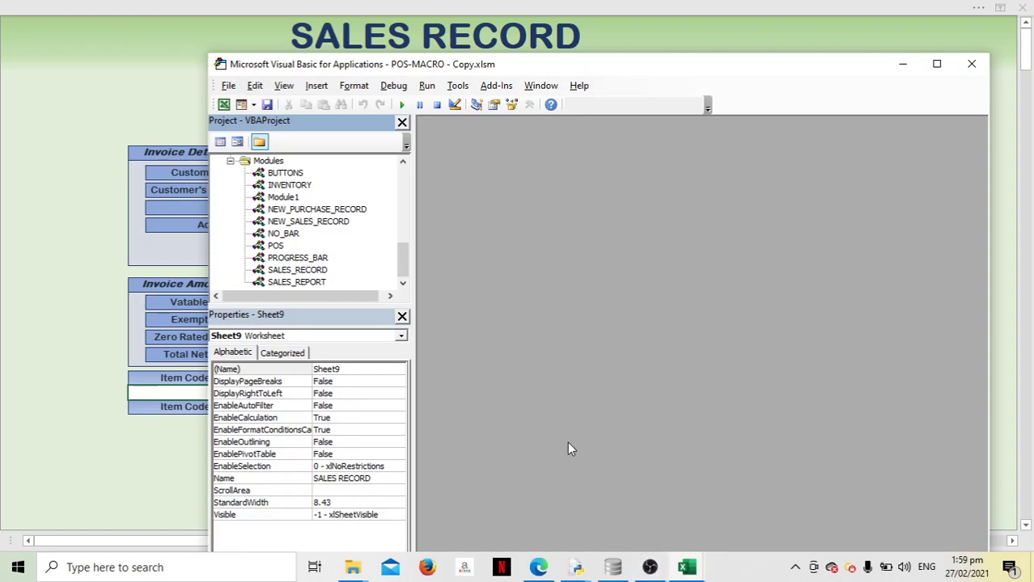
pyautogui.hotkey('alt', 'F11')
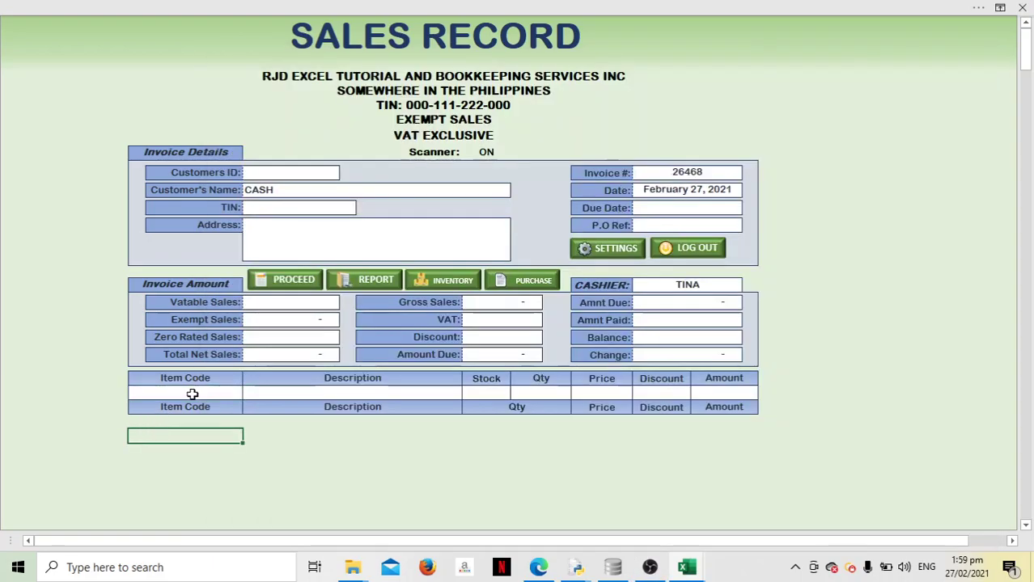
pyautogui.click(192, 394)
pyautogui.write('0001')
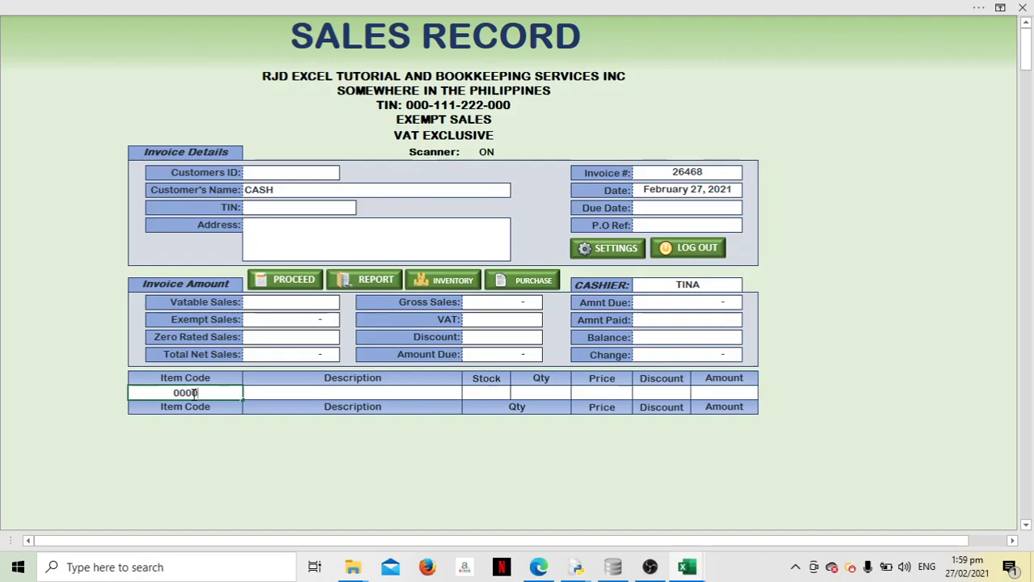
pyautogui.write('2')
pyautogui.press('Return')
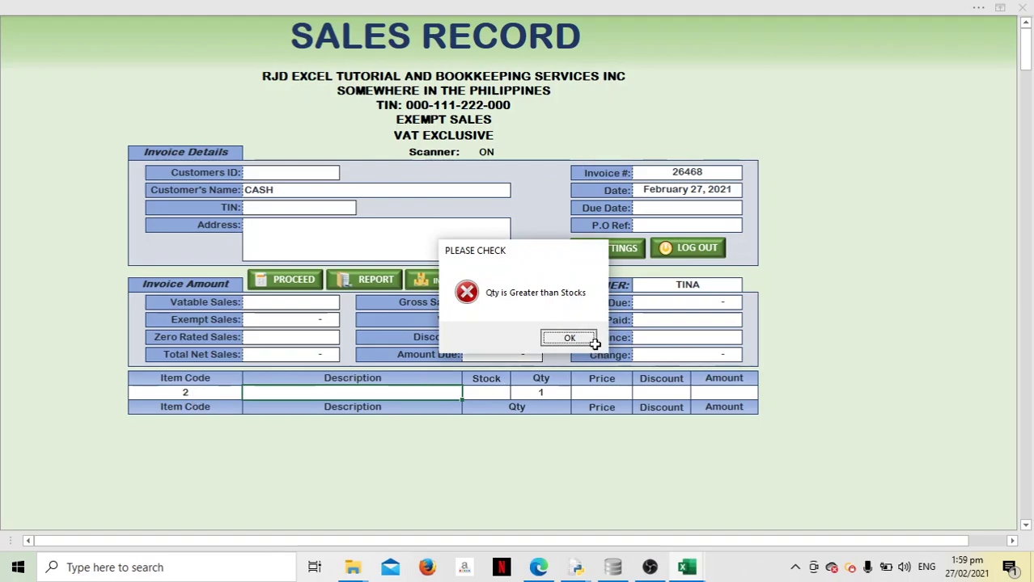
pyautogui.click(592, 339)
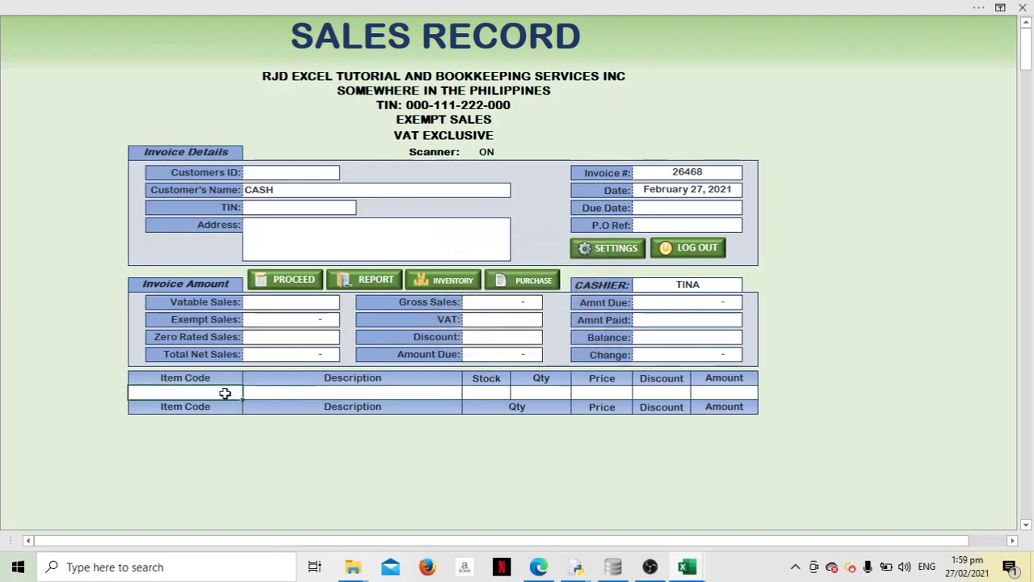
pyautogui.write('0000')
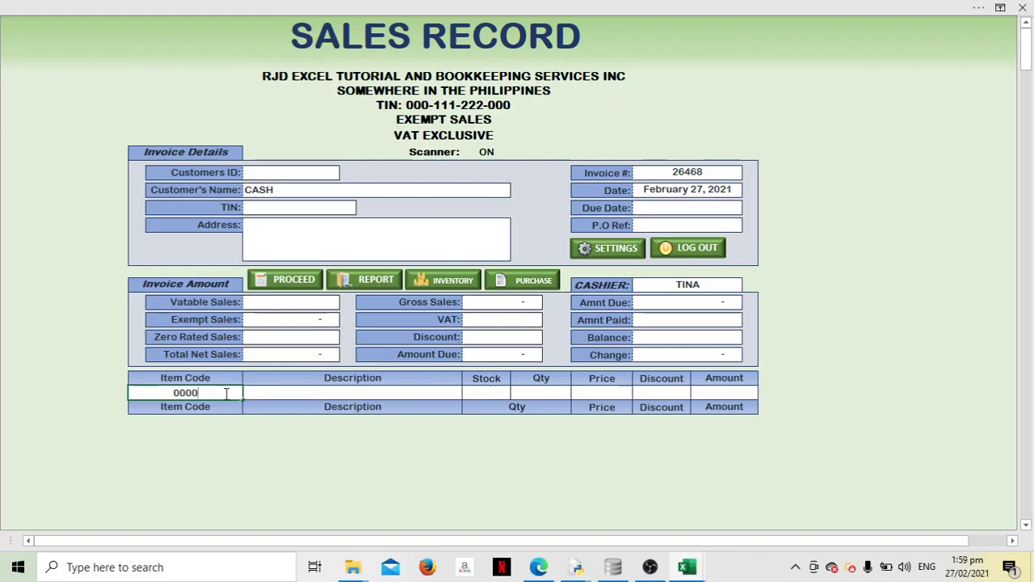
pyautogui.write('0')
pyautogui.write('0')
pyautogui.write('1')
pyautogui.press('Return')
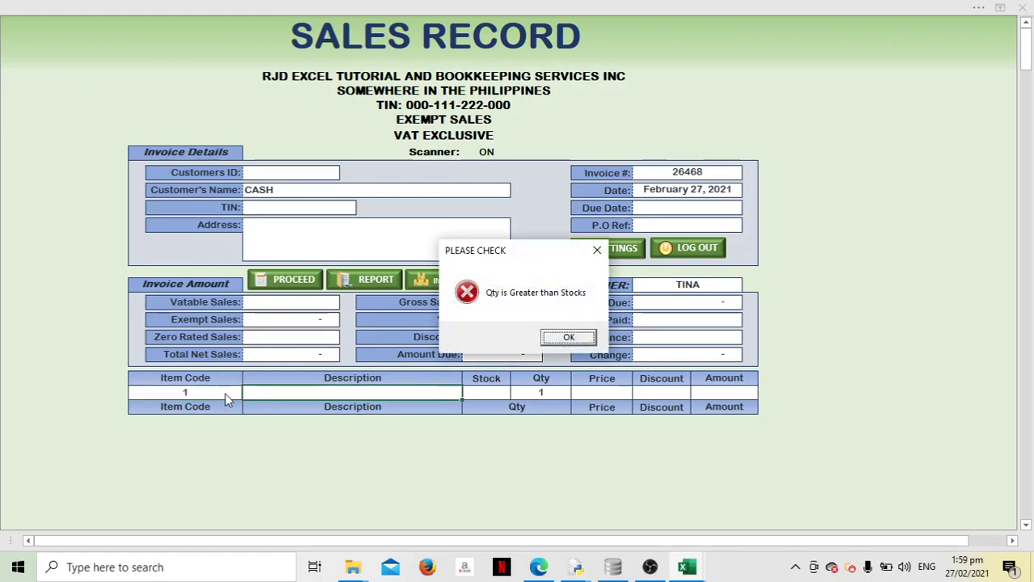
pyautogui.click(569, 337)
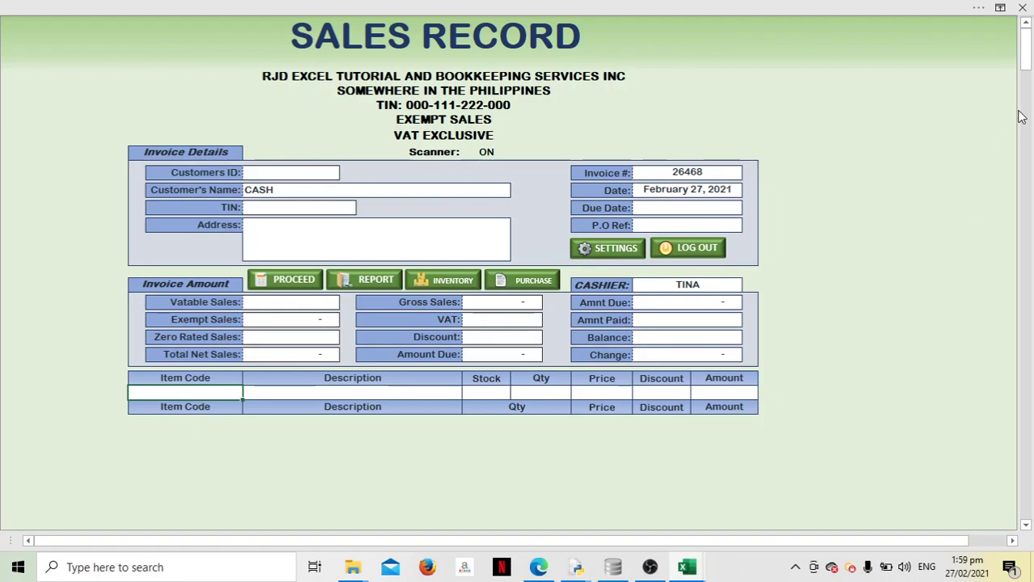
# Step: Show the full ribbon, format the Item Code cell as Text, and enter code 00000
pyautogui.click(1000, 10)
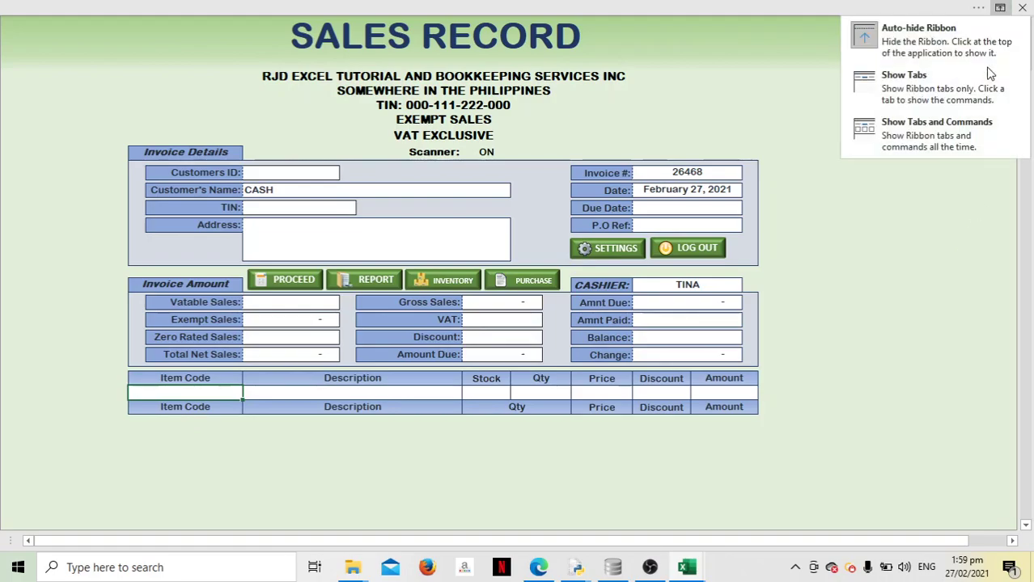
pyautogui.click(970, 136)
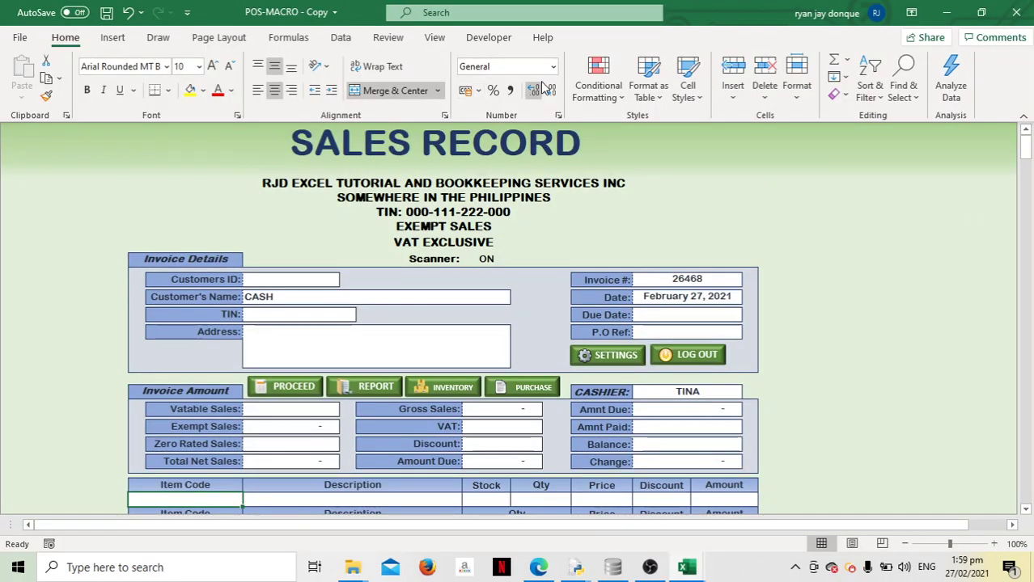
pyautogui.click(553, 66)
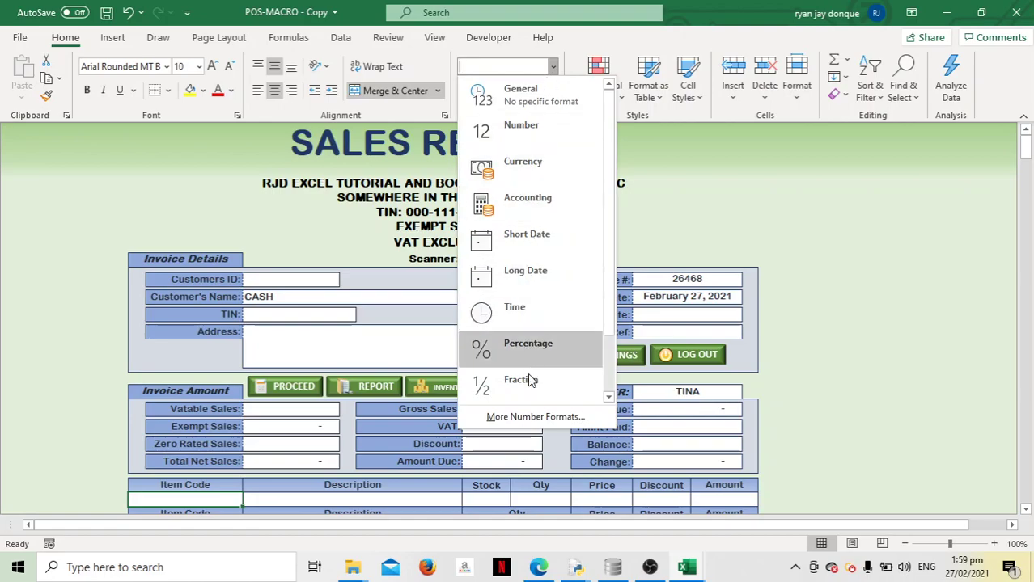
pyautogui.scroll(-2, 608, 372)
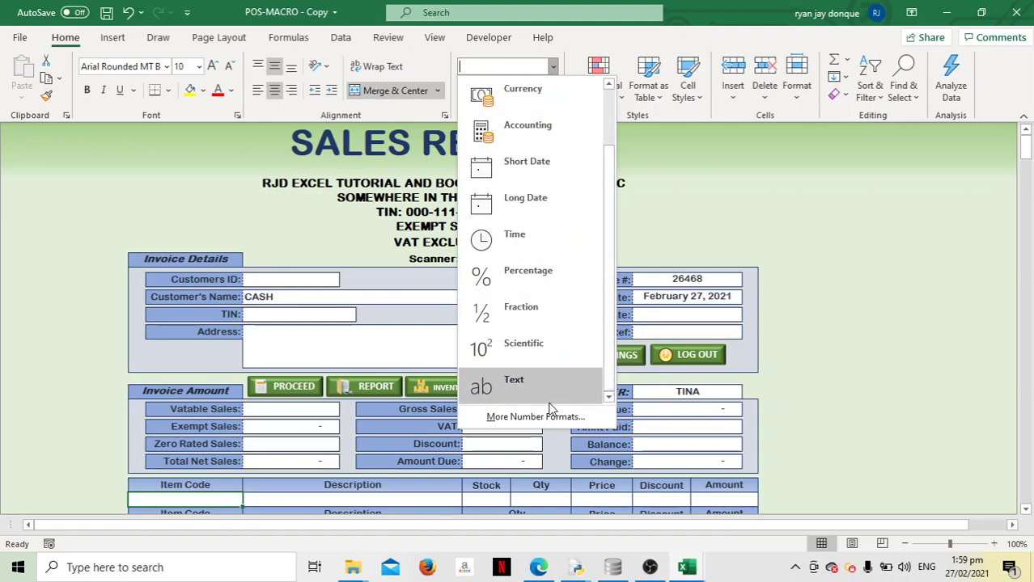
pyautogui.click(543, 395)
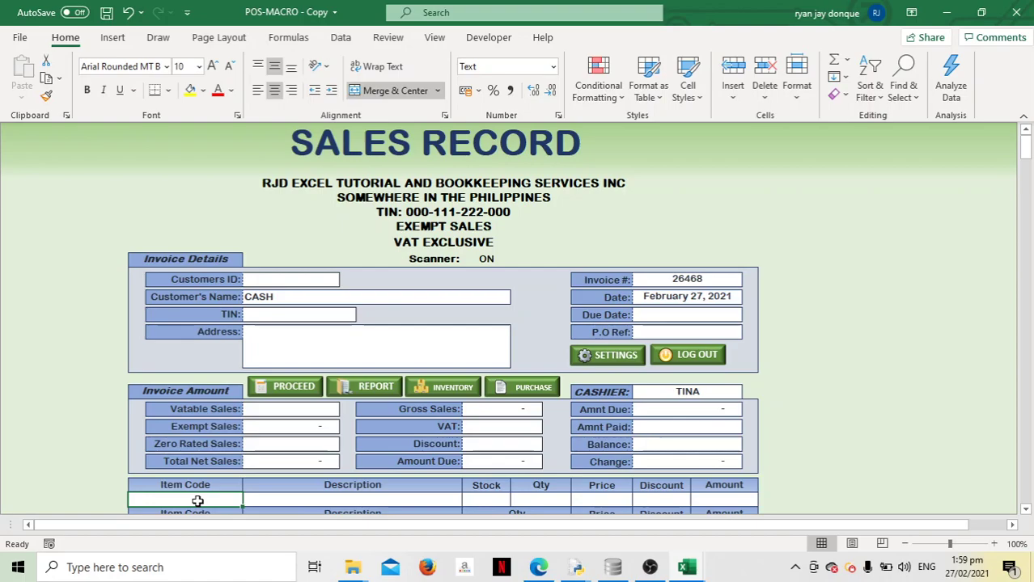
pyautogui.write('0000')
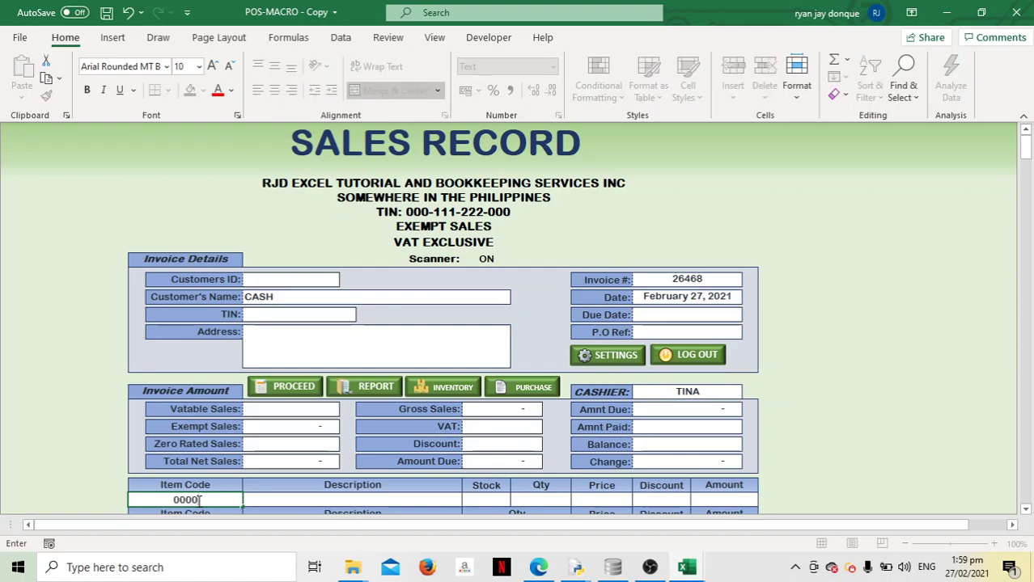
pyautogui.write('0')
pyautogui.press('Return')
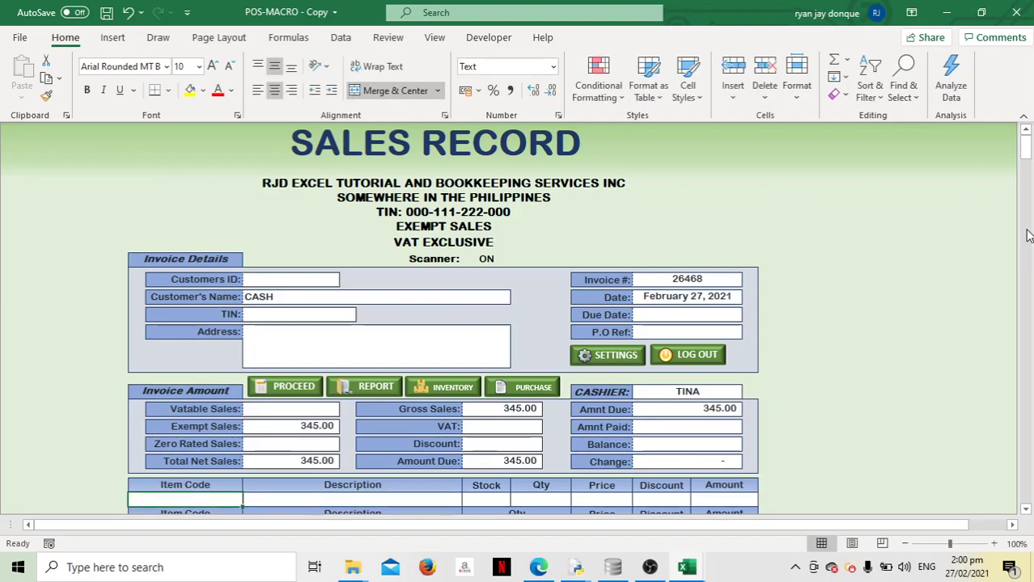
# Step: Hide the ribbon so the form fills the window and enter item code 000001
pyautogui.click(912, 12)
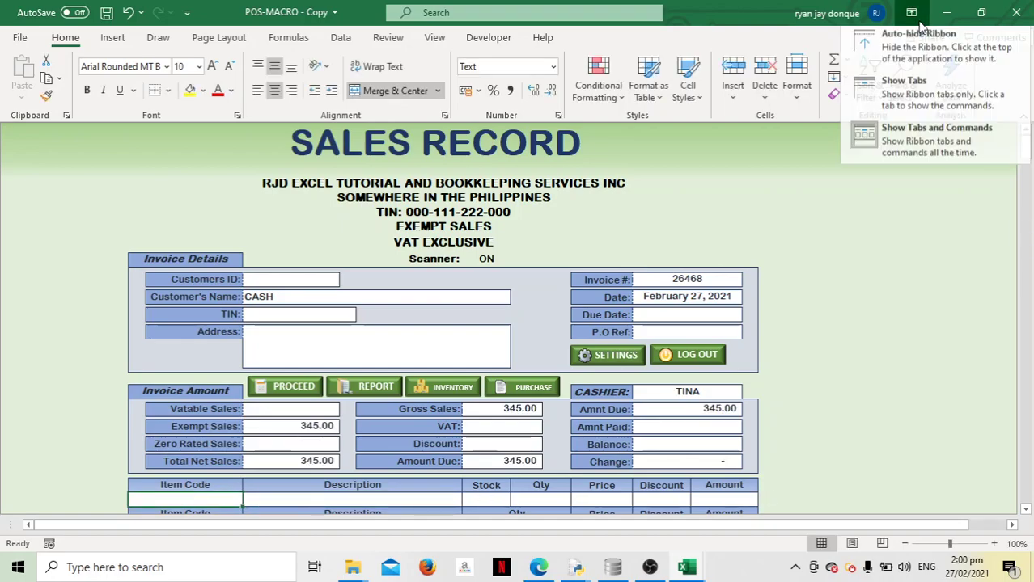
pyautogui.click(916, 48)
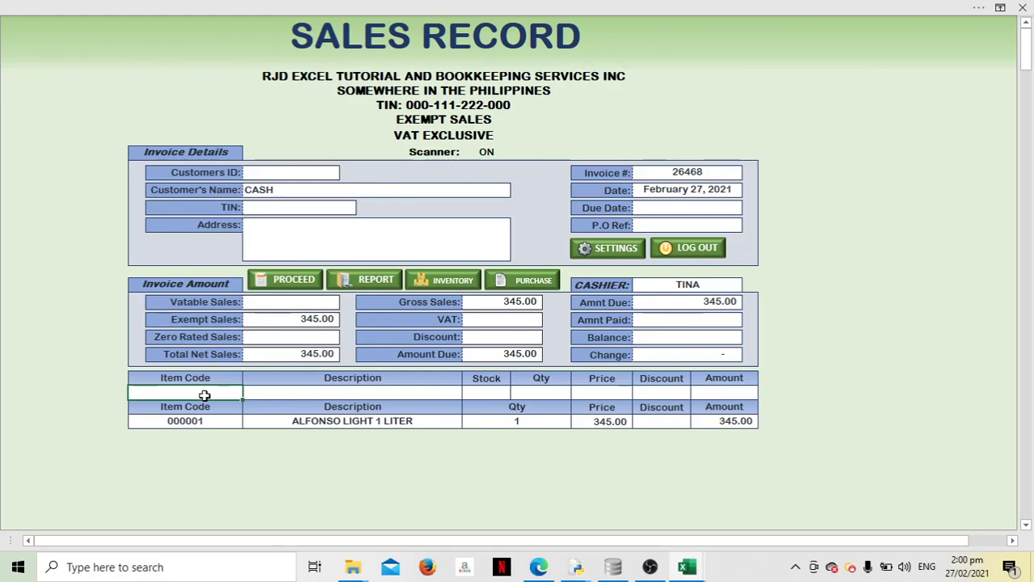
pyautogui.write('0000')
pyautogui.write('0')
pyautogui.write('1')
pyautogui.press('Return')
# Step: Add ALFONSO LIGHT 1 LITER and ALHAMBRA (000002) to the invoice
pyautogui.write('0000')
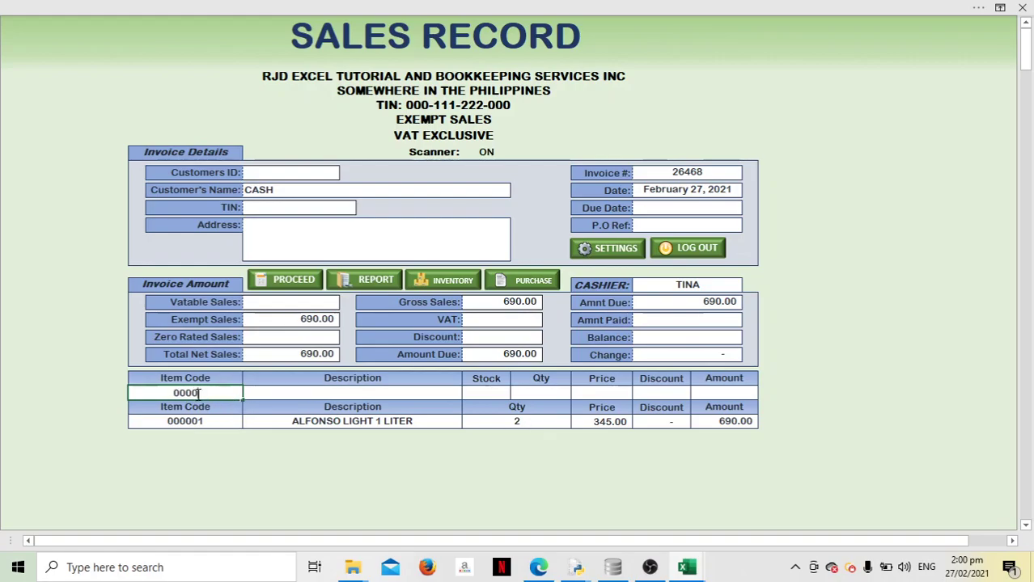
pyautogui.press('Return')
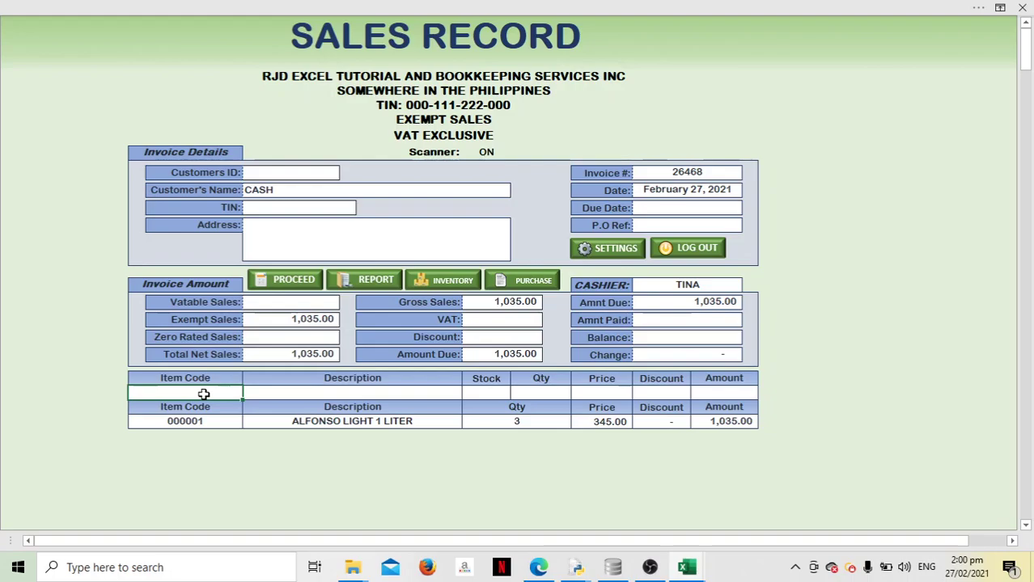
pyautogui.write('0')
pyautogui.write('00002')
pyautogui.press('Return')
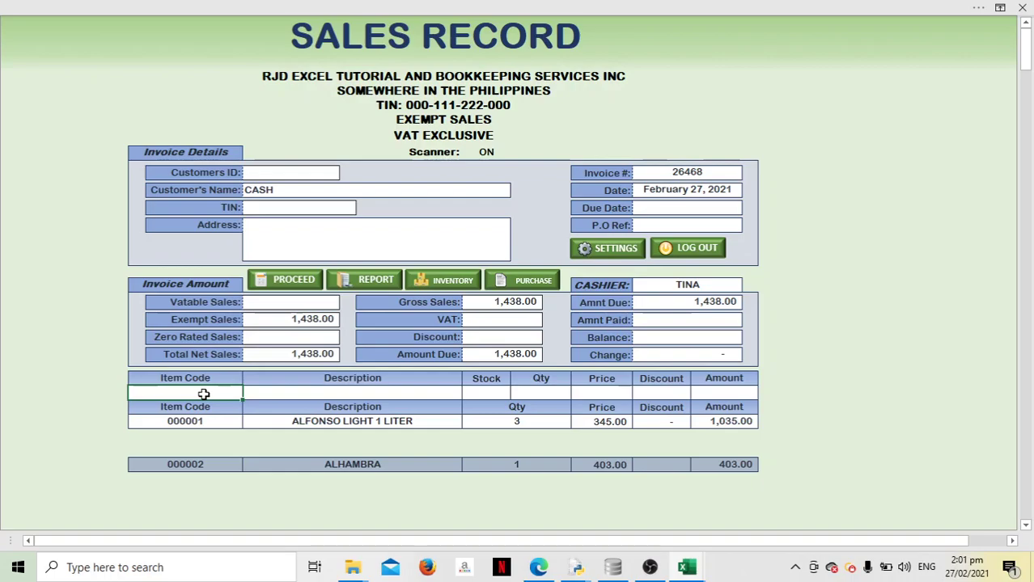
# Step: Enter item code 00002 and dismiss the quantity-exceeds-stock warning
pyautogui.click(281, 450)
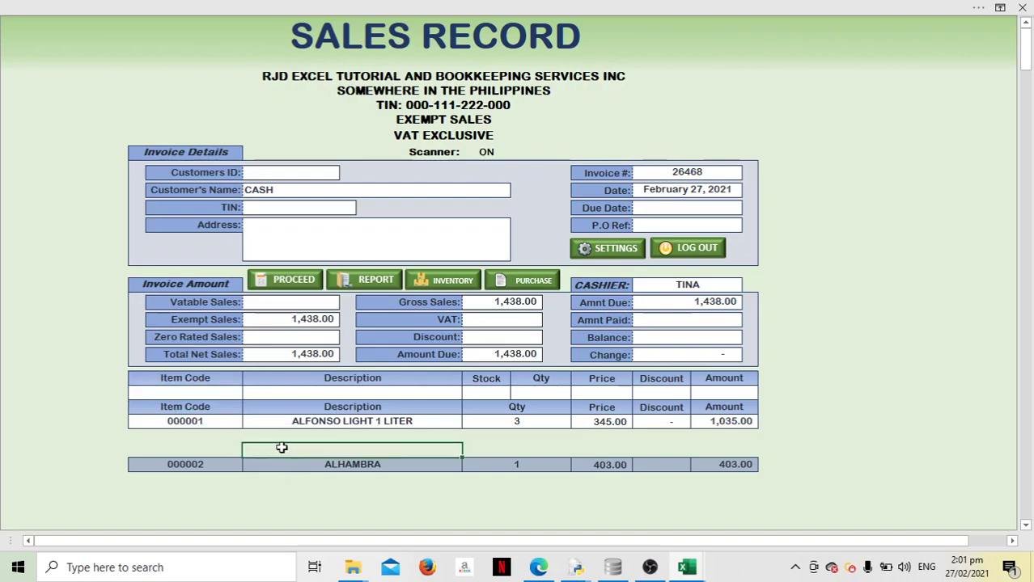
pyautogui.click(228, 392)
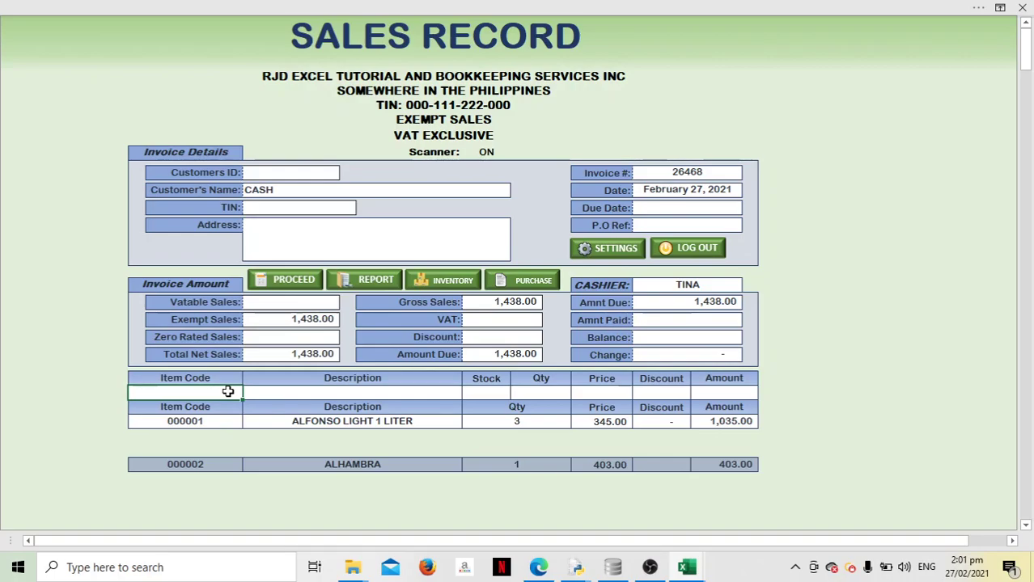
pyautogui.write('00002')
pyautogui.moveTo(187, 431)
pyautogui.mouseDown()
pyautogui.moveTo(474, 455)
pyautogui.moveTo(723, 452)
pyautogui.mouseUp()
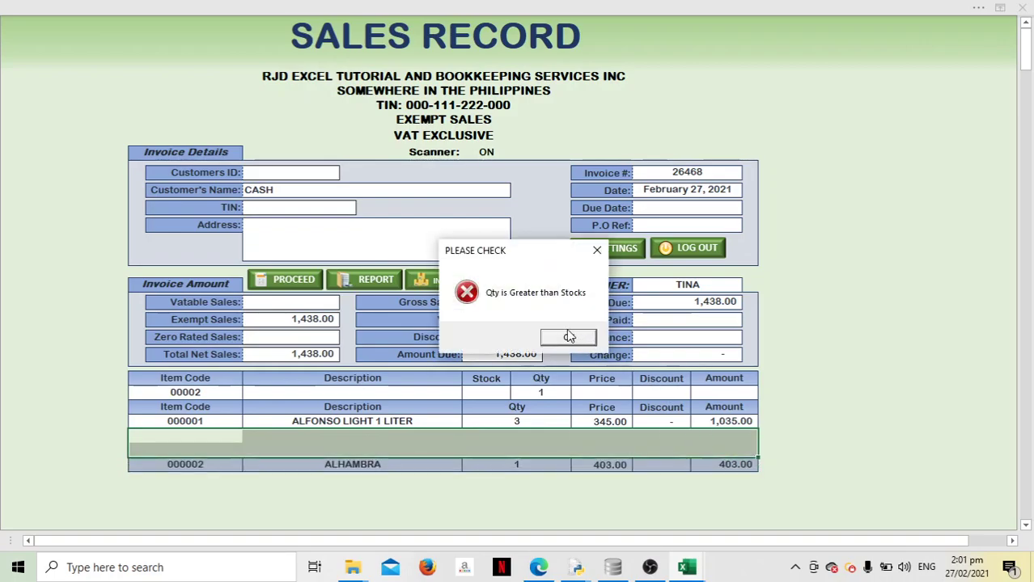
pyautogui.click(569, 338)
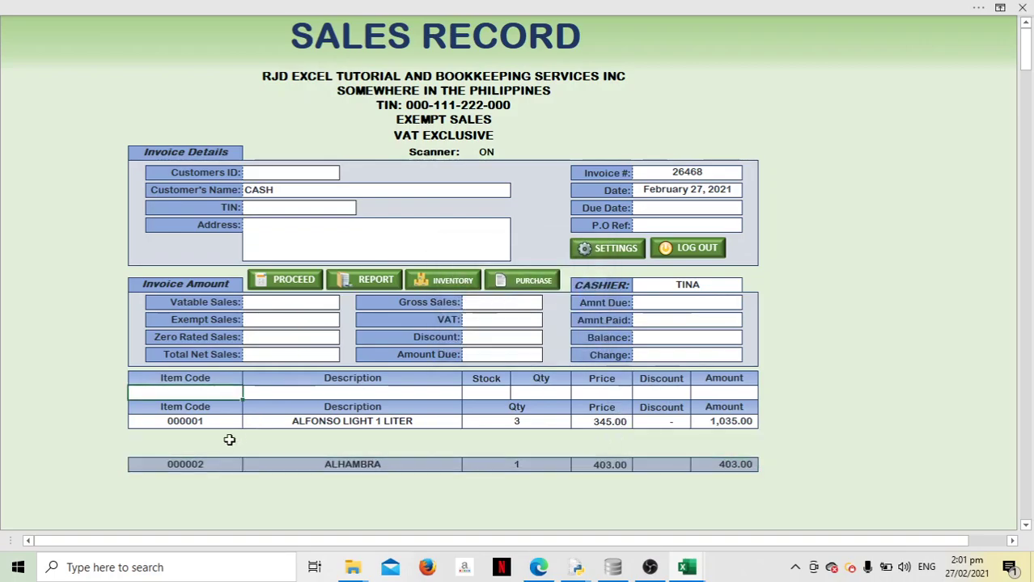
# Step: Delete the blank row between the two item lines, shifting cells up
pyautogui.moveTo(217, 437); pyautogui.dragTo(728, 450)
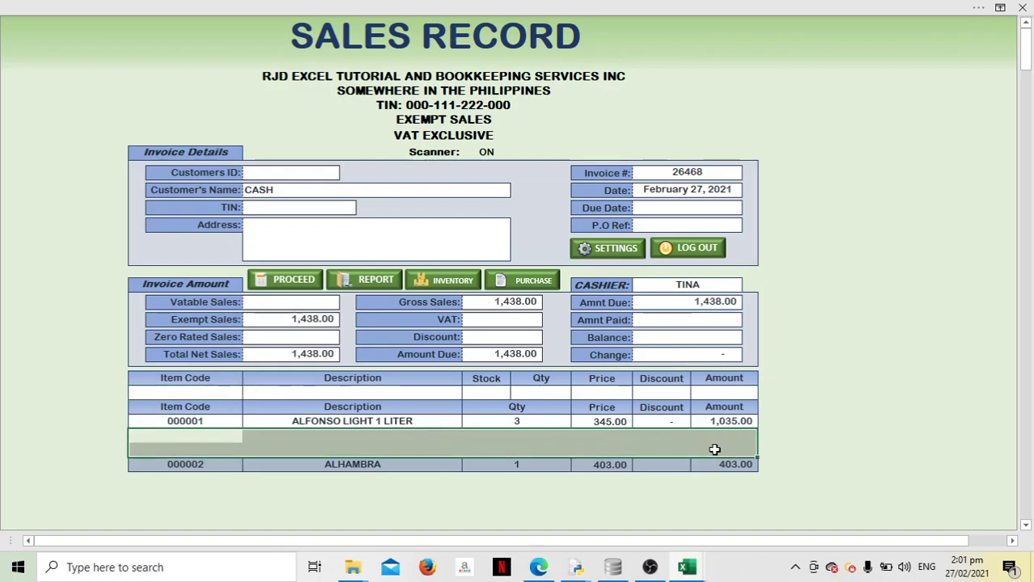
pyautogui.rightClick(728, 450)
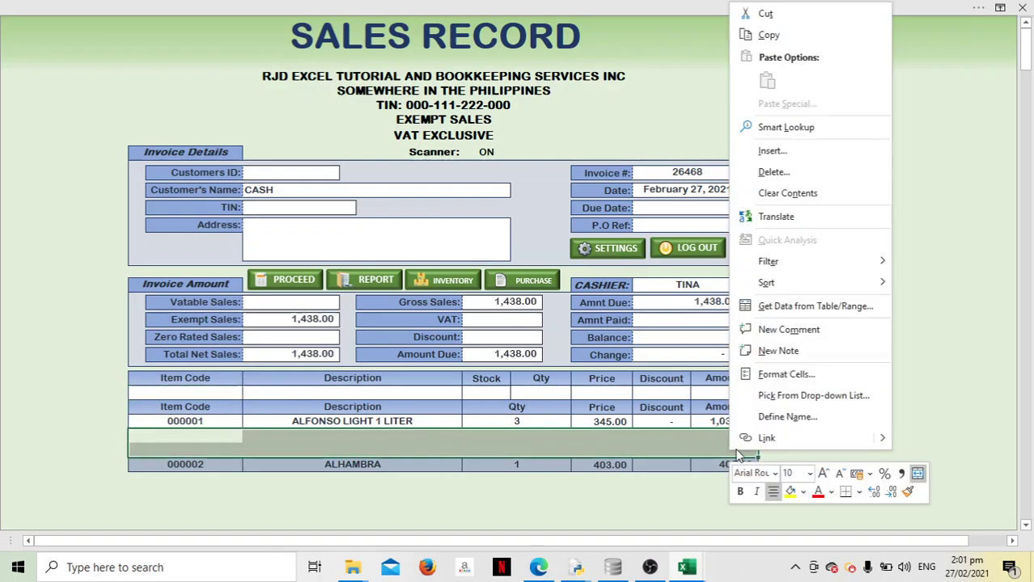
pyautogui.click(795, 173)
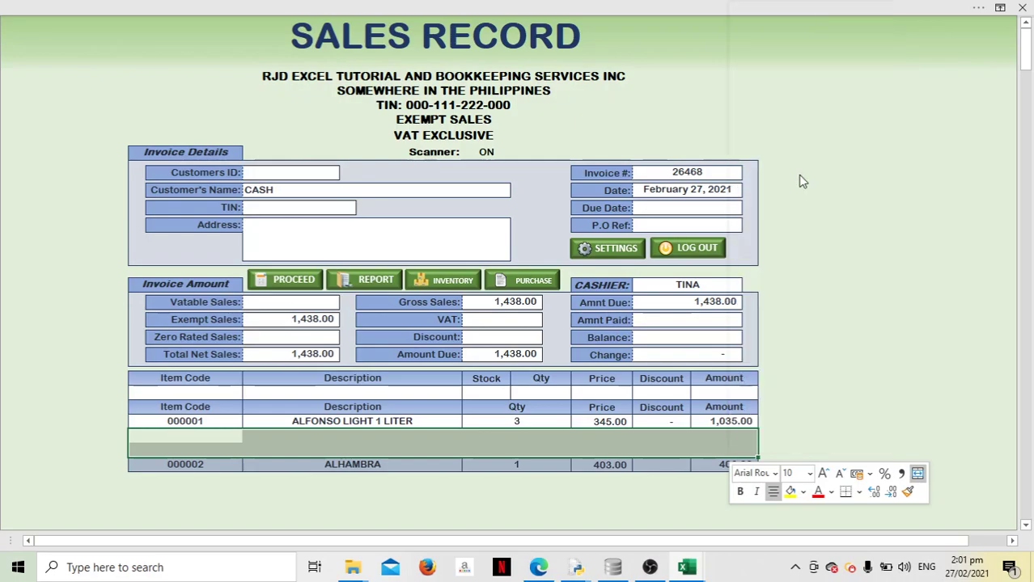
pyautogui.click(781, 217)
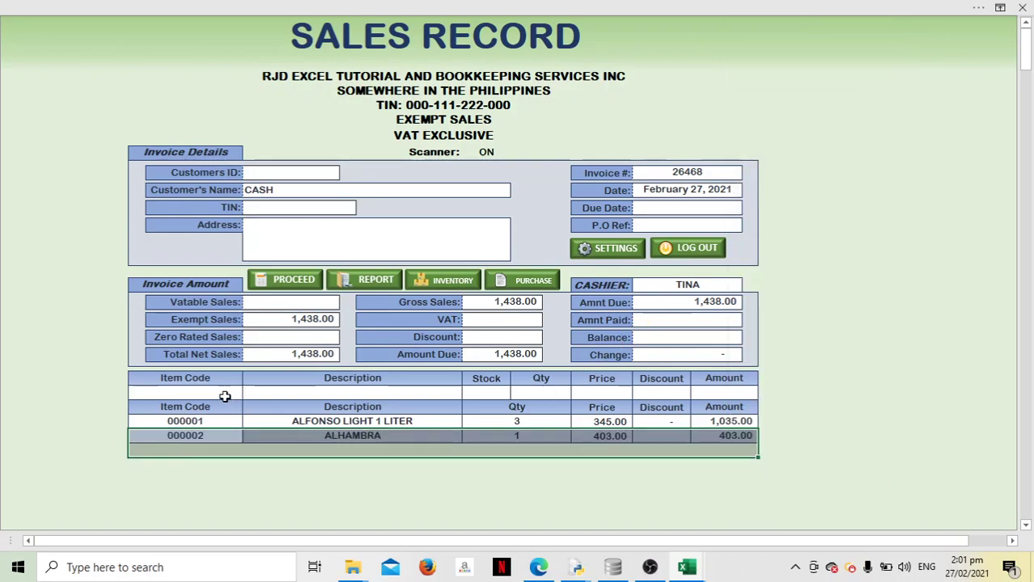
pyautogui.click(224, 395)
pyautogui.write('000')
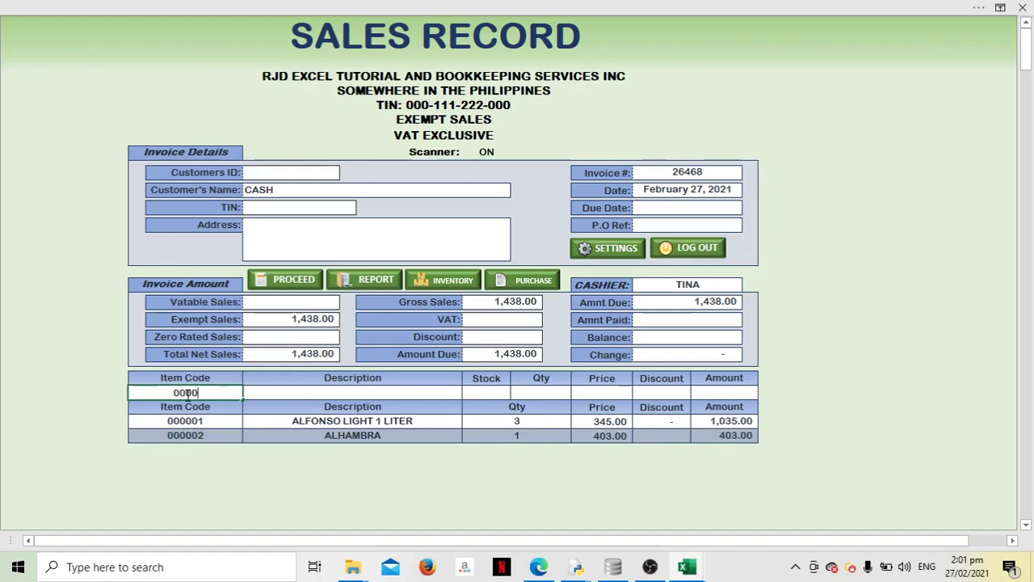
# Step: Enter item code 000003 to add MARIA CLARA SANGRIA at 247.00
pyautogui.write('0')
pyautogui.write('3')
pyautogui.press('Return')
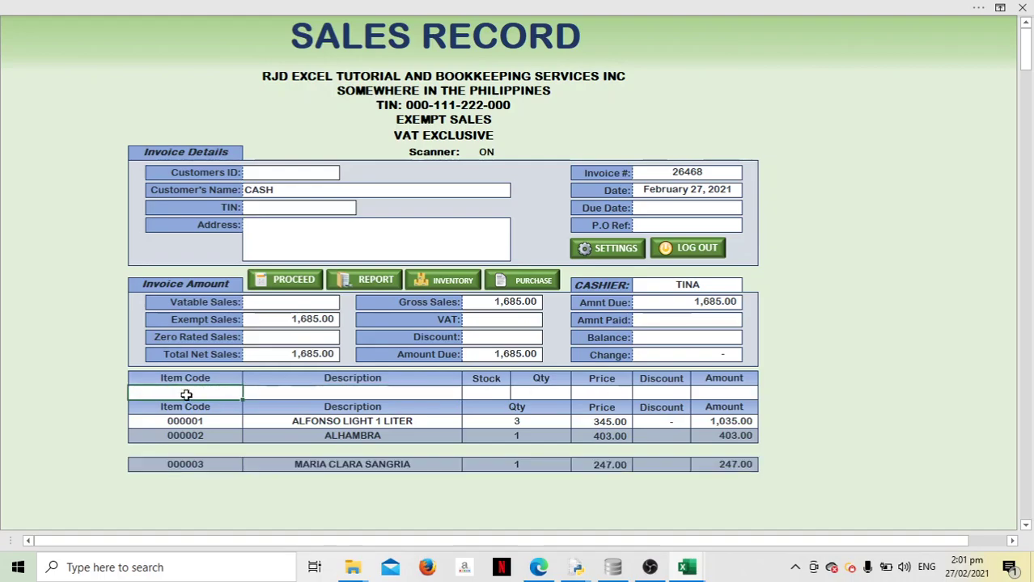
pyautogui.click(530, 448)
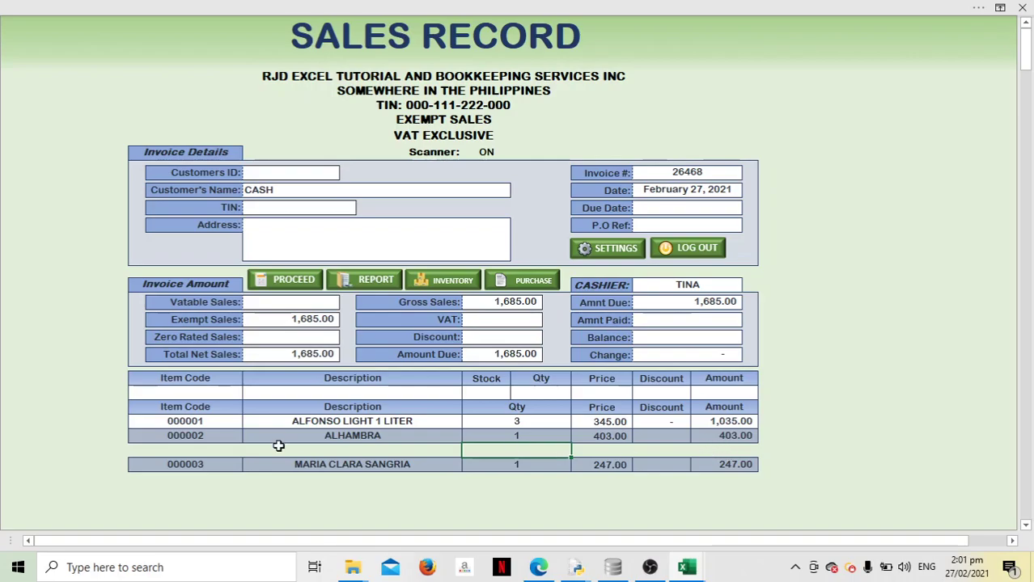
pyautogui.click(197, 396)
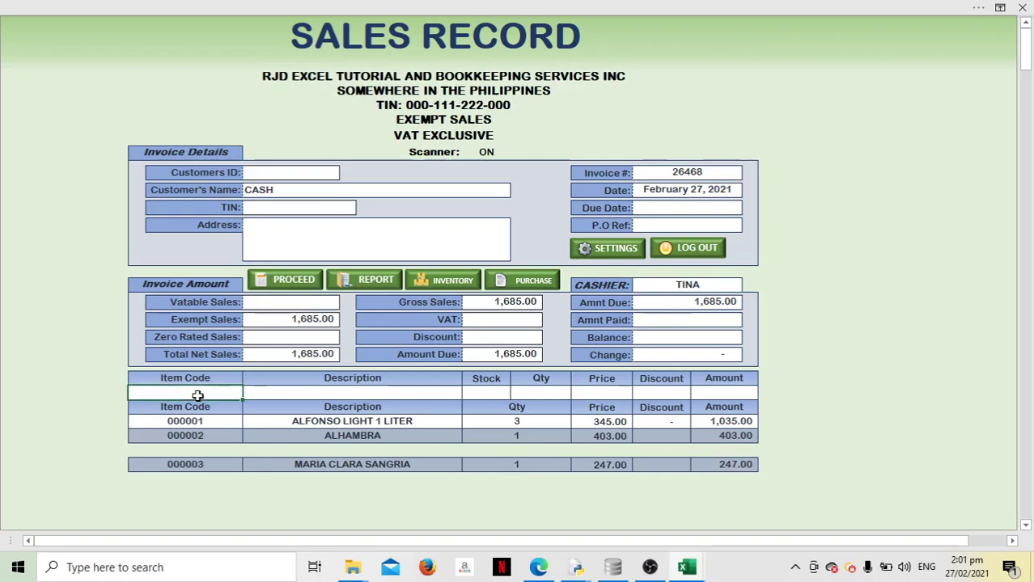
# Step: Add FUNDADOR LIGHT 1 LITER (000004) and delete the blank row below ALHAMBRA, shifting cells up
pyautogui.write('0000')
pyautogui.write('04')
pyautogui.press('Return')
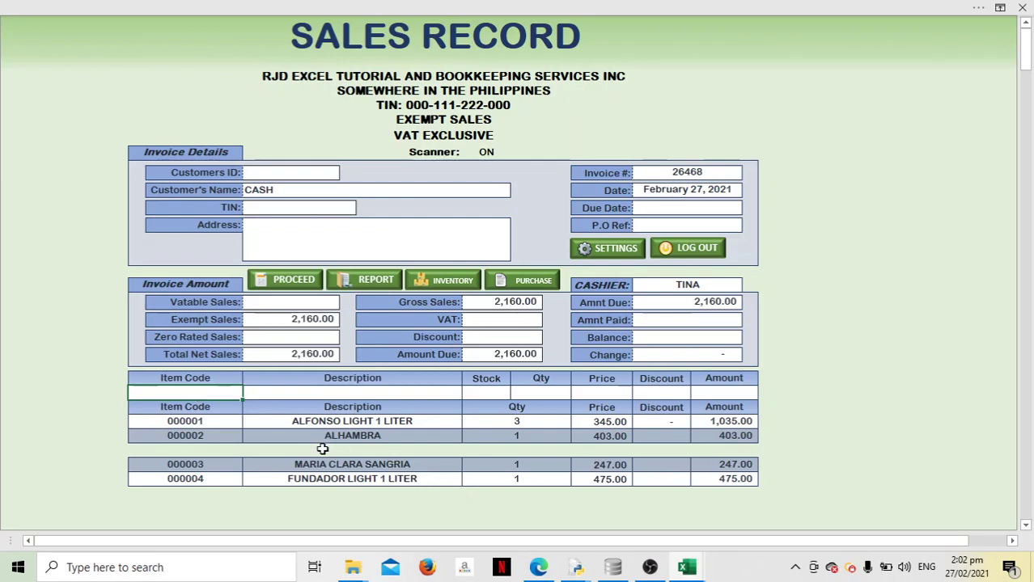
pyautogui.moveTo(203, 451); pyautogui.dragTo(394, 497)
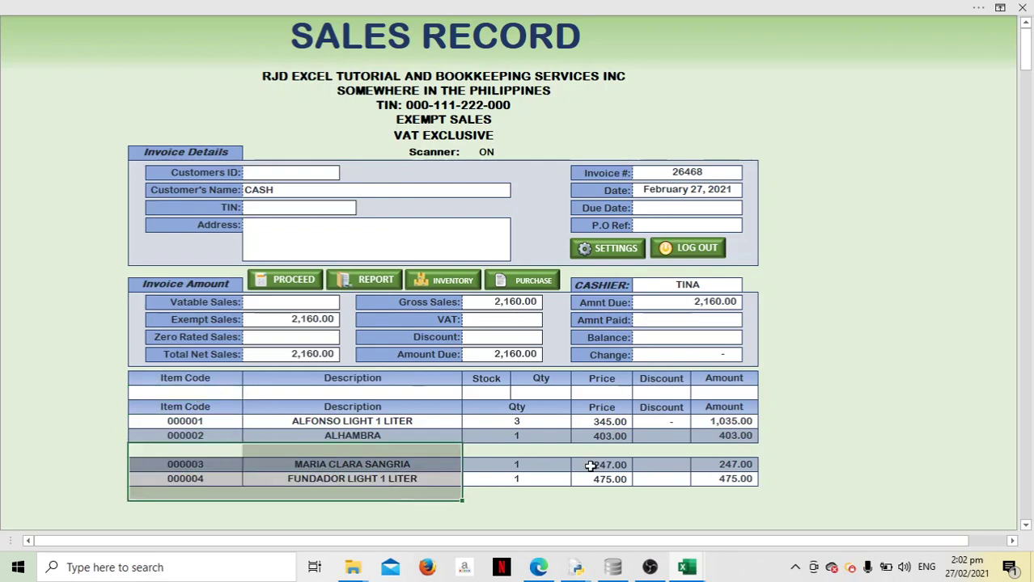
pyautogui.moveTo(592, 466); pyautogui.dragTo(722, 456)
pyautogui.rightClick(724, 452)
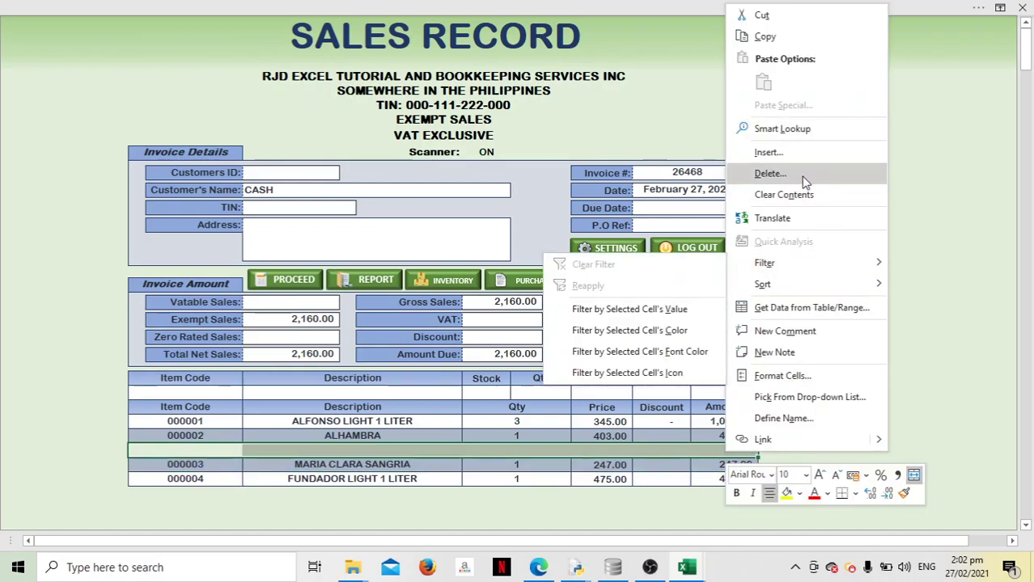
pyautogui.click(770, 173)
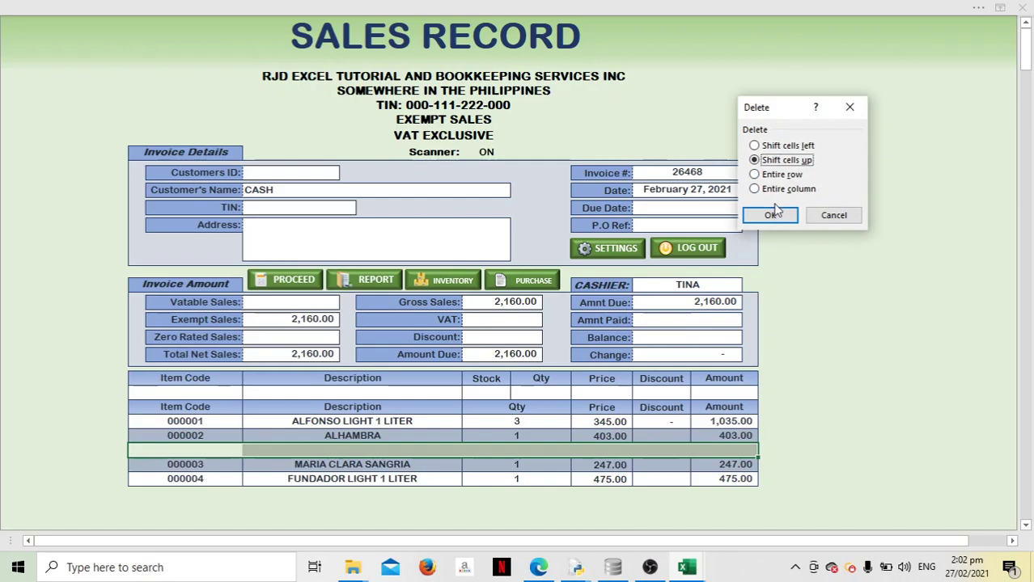
pyautogui.click(771, 214)
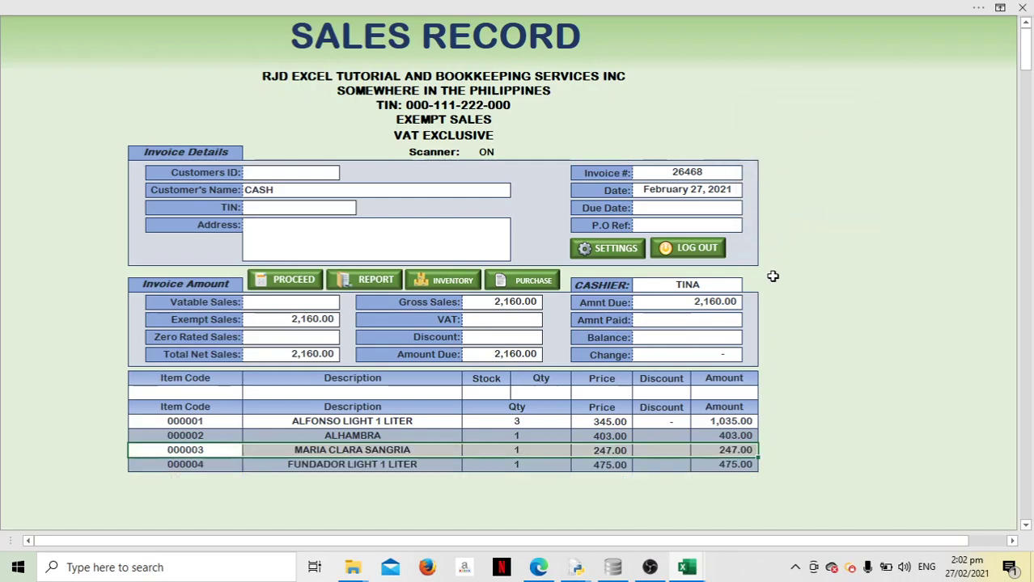
# Step: Dismiss the stock warning and enter code 000005 to add GSM BLUE MOJITO 700 ML
pyautogui.click(212, 395)
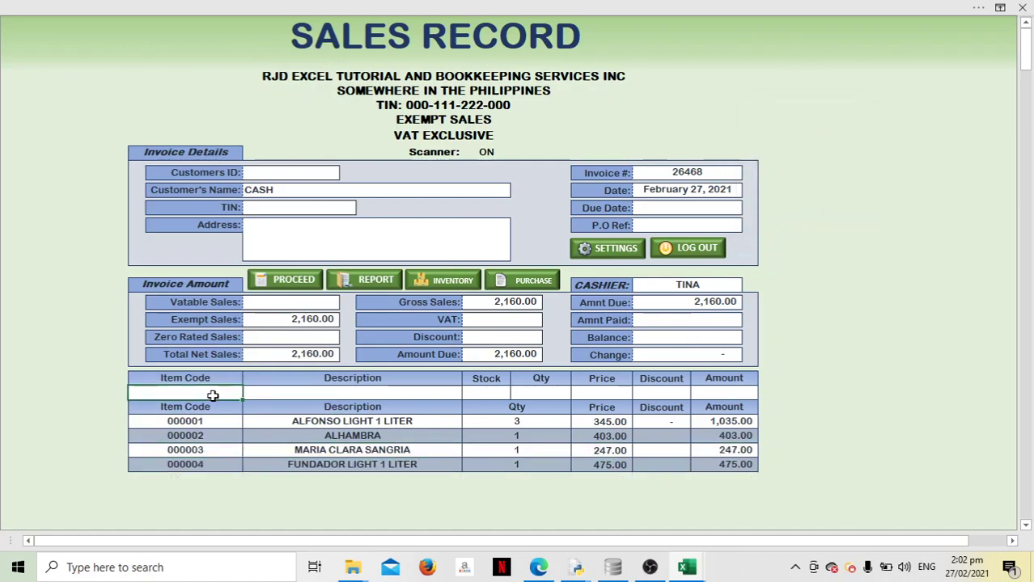
pyautogui.write('0000')
pyautogui.write('5')
pyautogui.press('Return')
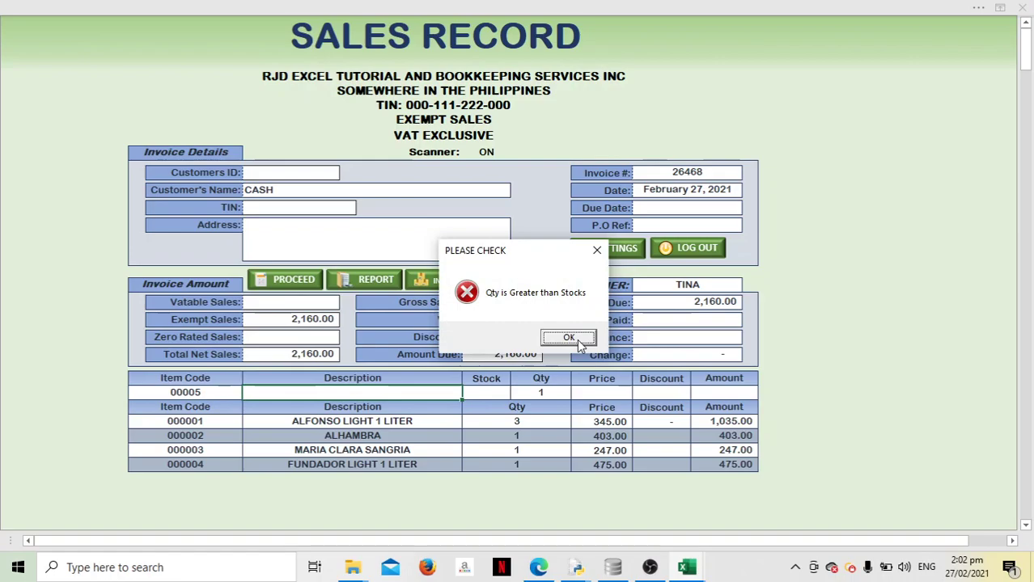
pyautogui.click(569, 338)
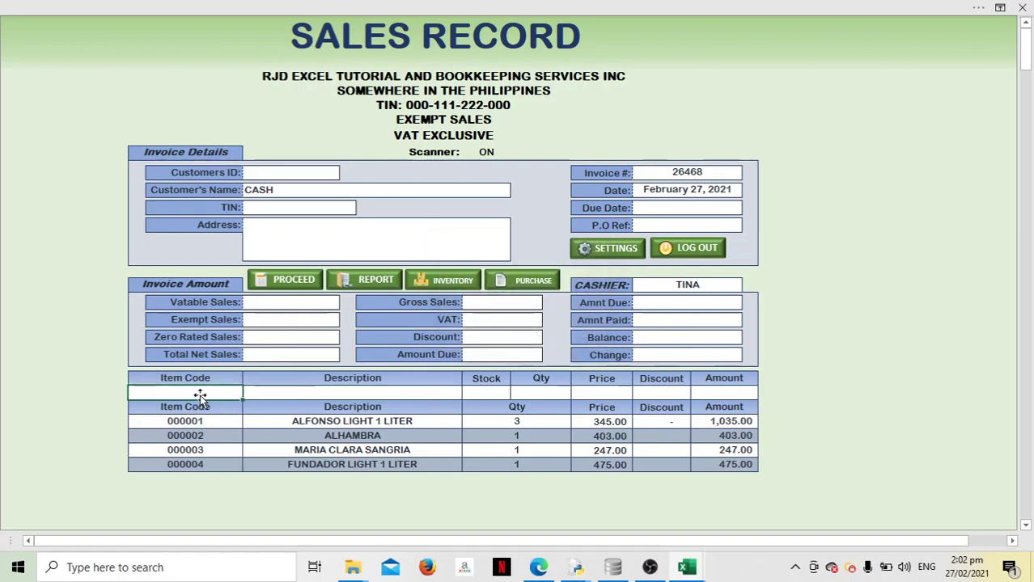
pyautogui.write('0000')
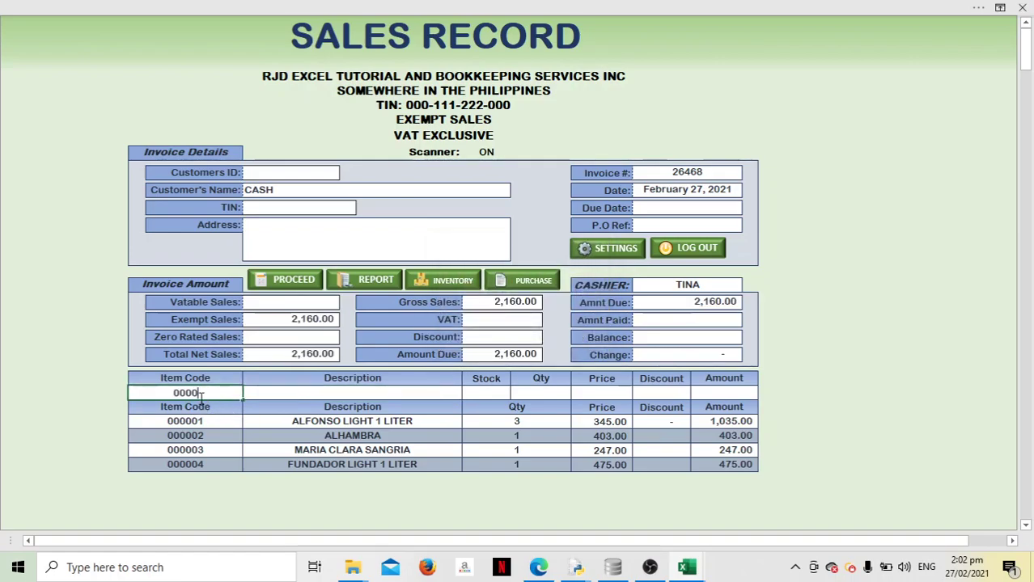
pyautogui.write('05')
pyautogui.press('Return')
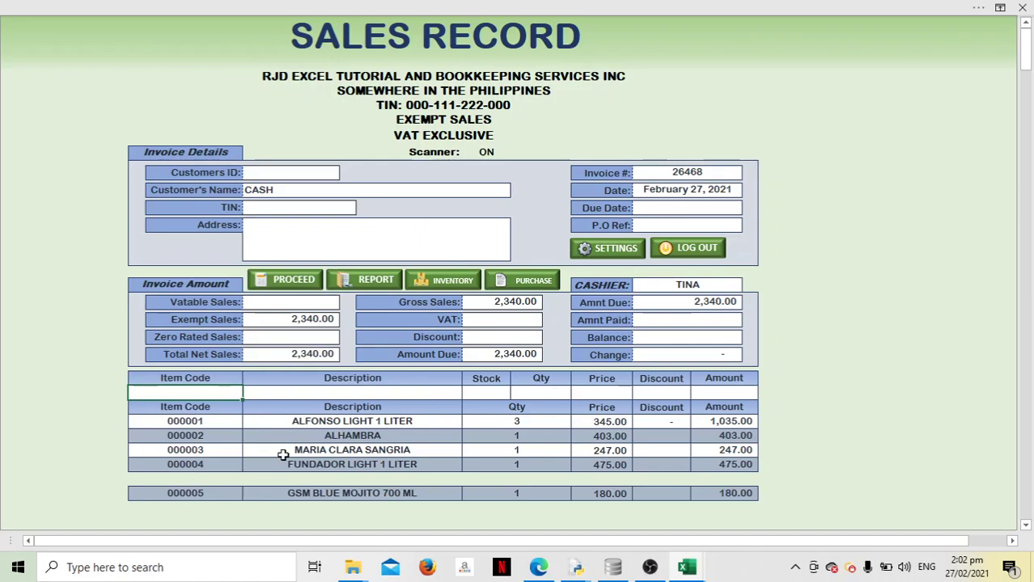
# Step: Switch the Scanner setting to OFF and add one more ALFONSO LIGHT (000001)
pyautogui.click(488, 151)
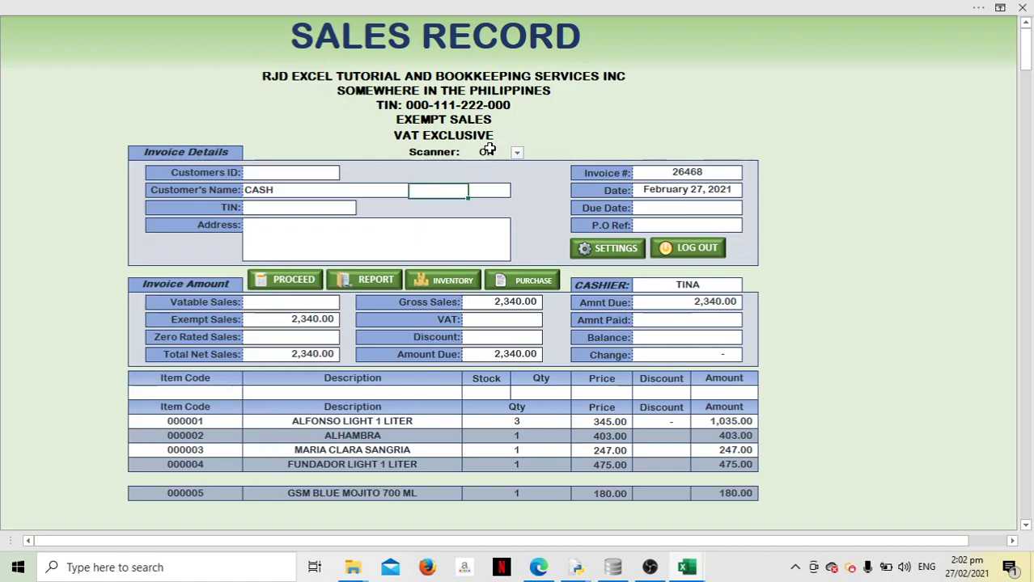
pyautogui.click(519, 152)
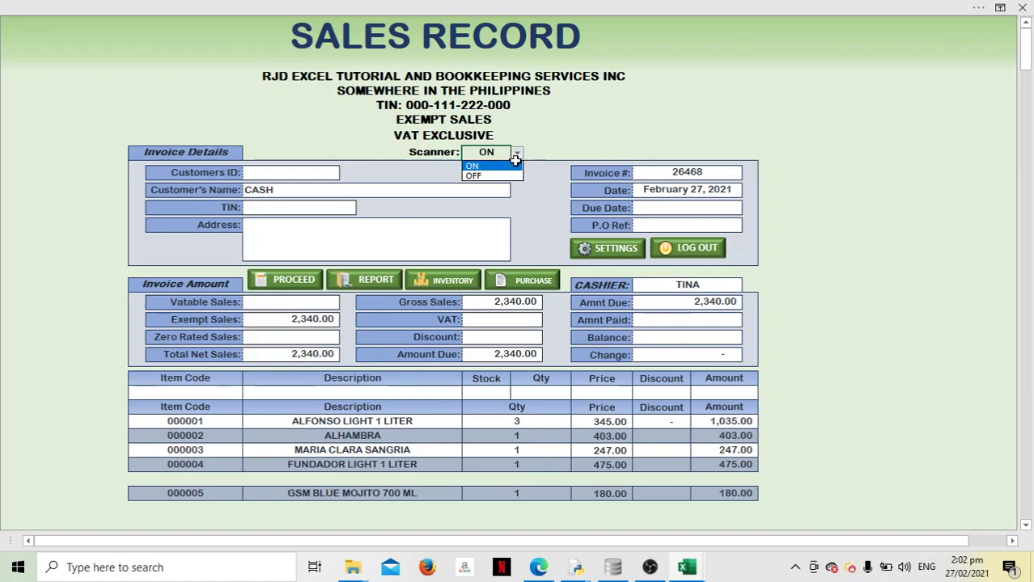
pyautogui.click(508, 179)
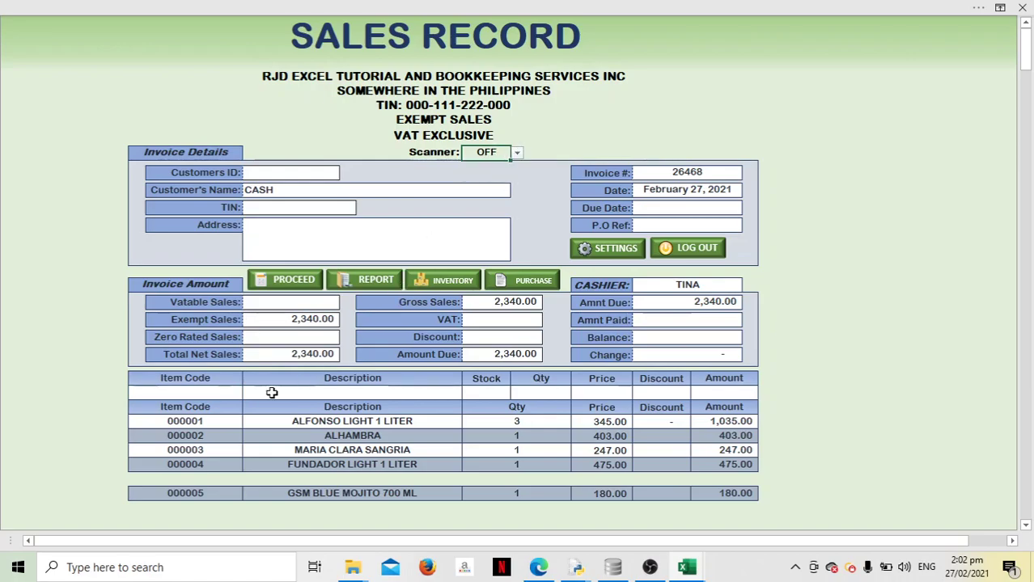
pyautogui.click(204, 396)
pyautogui.write('000')
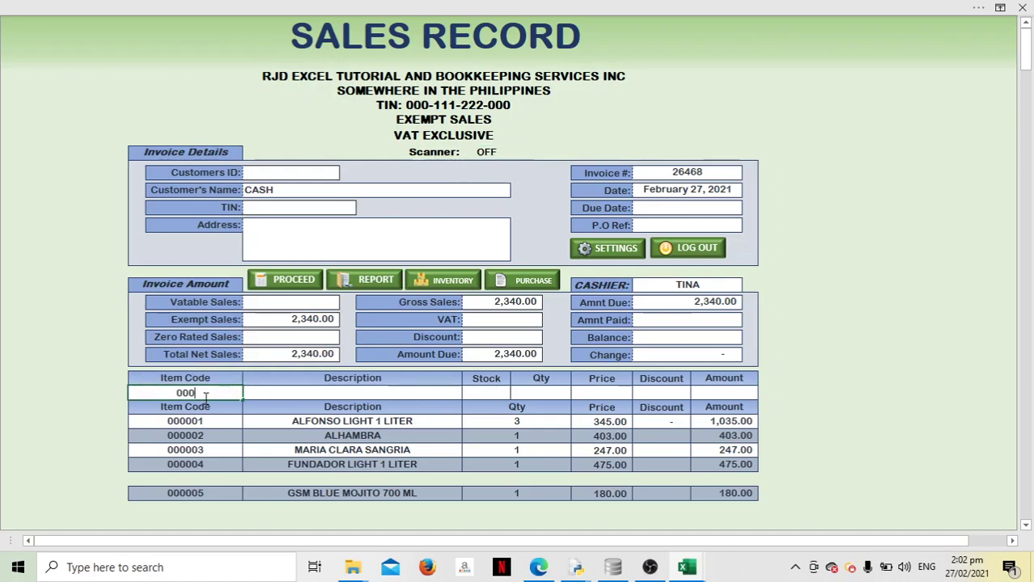
pyautogui.write('0')
pyautogui.write('01')
pyautogui.press('Tab')
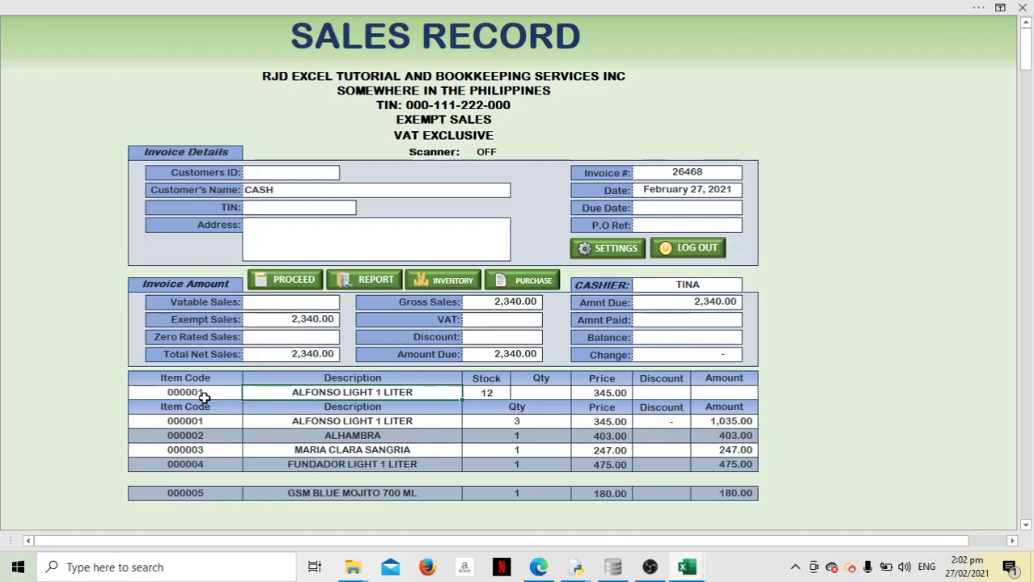
pyautogui.press('Tab')
pyautogui.press('Tab')
pyautogui.write('1')
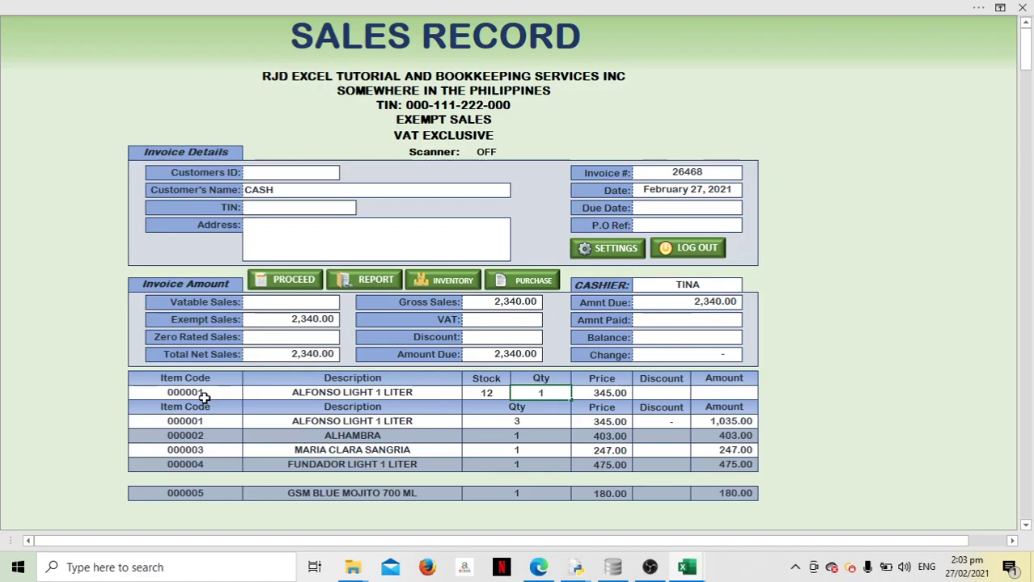
pyautogui.press('Tab')
pyautogui.press('Tab')
pyautogui.press('Tab')
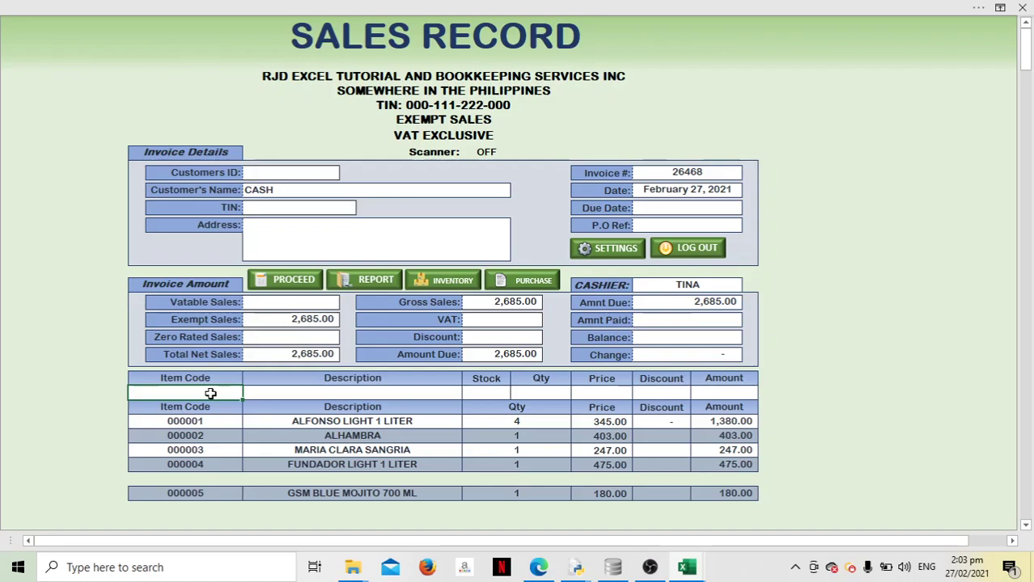
# Step: Add item 000006 with quantity 20 as a new invoice line
pyautogui.write('0000')
pyautogui.write('06')
pyautogui.press('Tab')
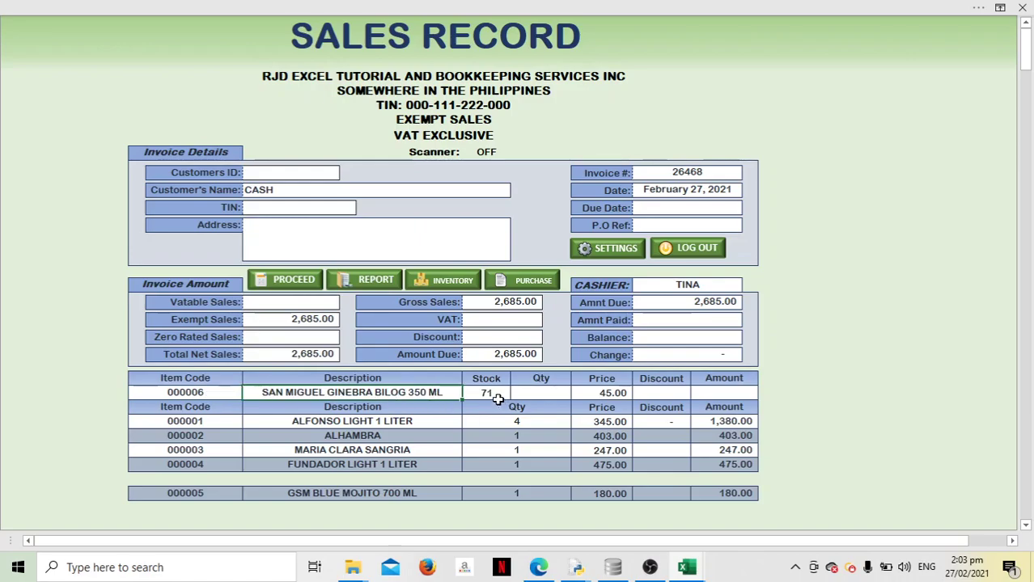
pyautogui.press('Tab')
pyautogui.write('20')
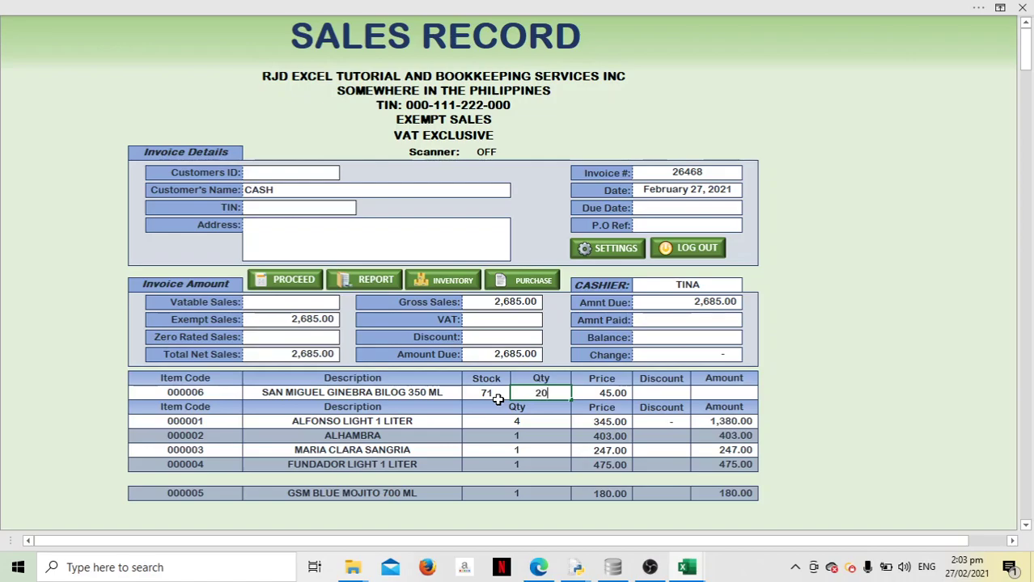
pyautogui.press('Tab')
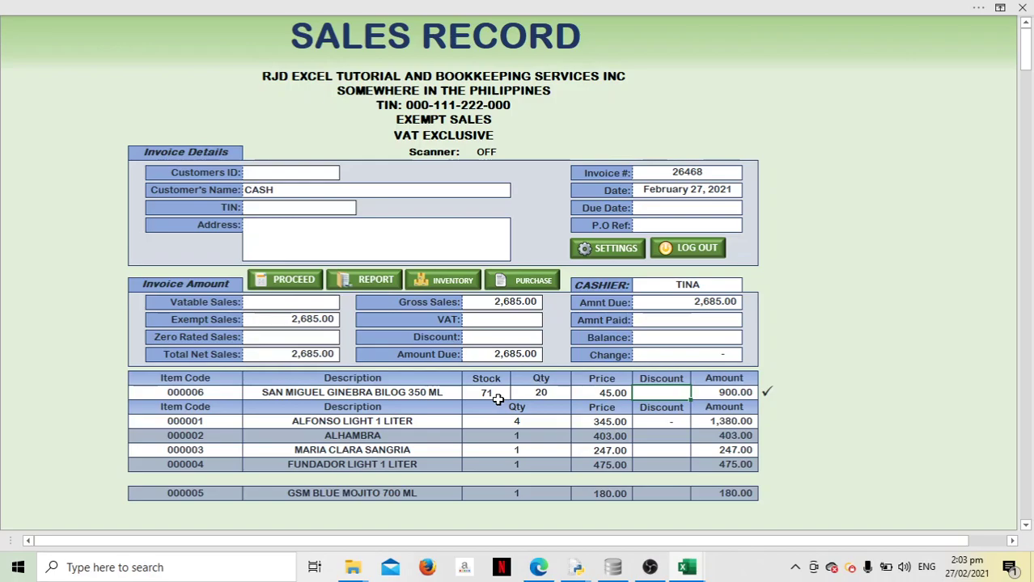
pyautogui.press('Return')
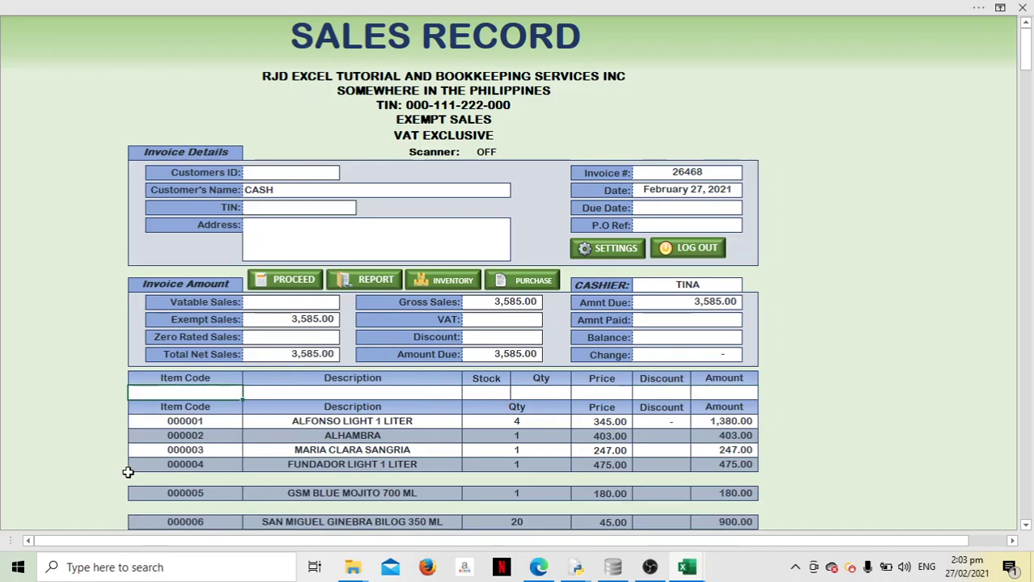
# Step: Delete the blank rows below items 000004 and 000005, shifting cells up
pyautogui.press('Down')
pyautogui.moveTo(139, 481); pyautogui.dragTo(733, 483)
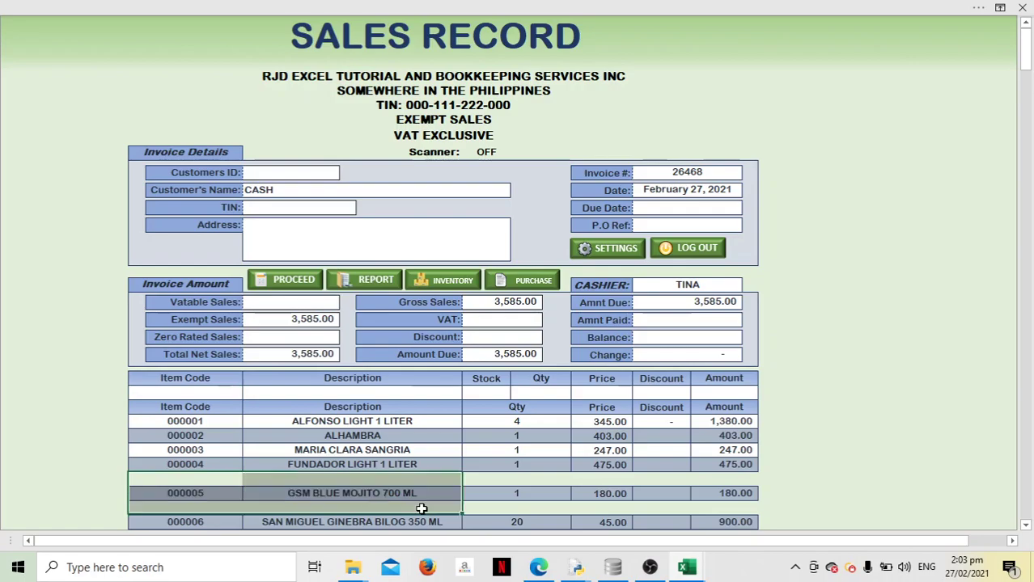
pyautogui.rightClick(734, 483)
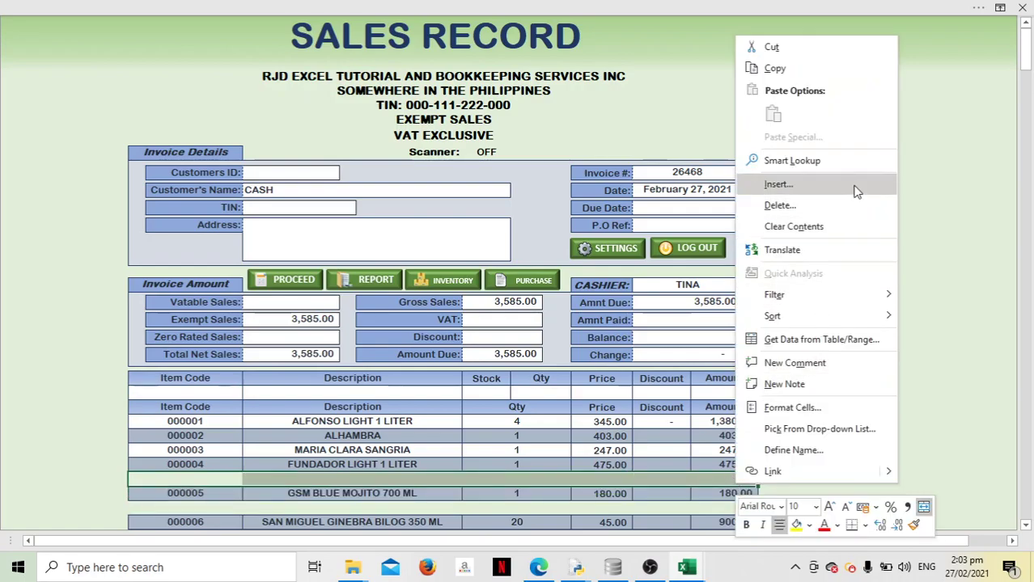
pyautogui.click(842, 210)
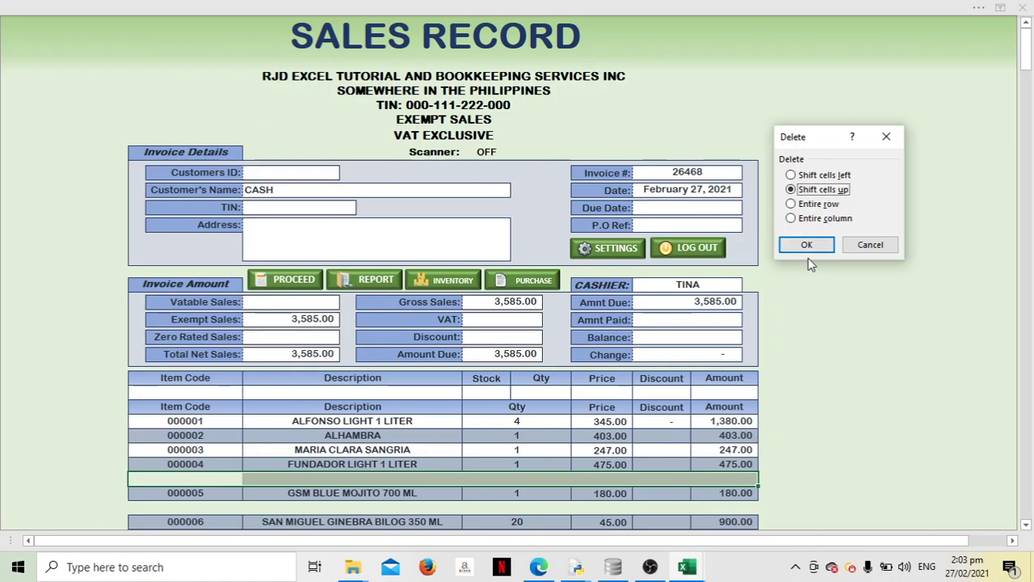
pyautogui.click(807, 245)
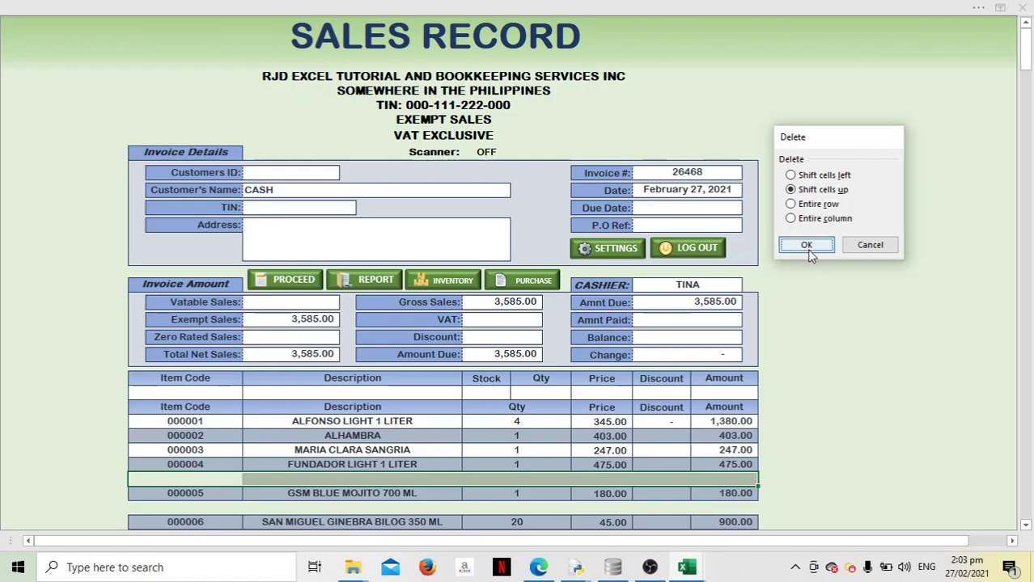
pyautogui.moveTo(217, 499); pyautogui.dragTo(716, 489)
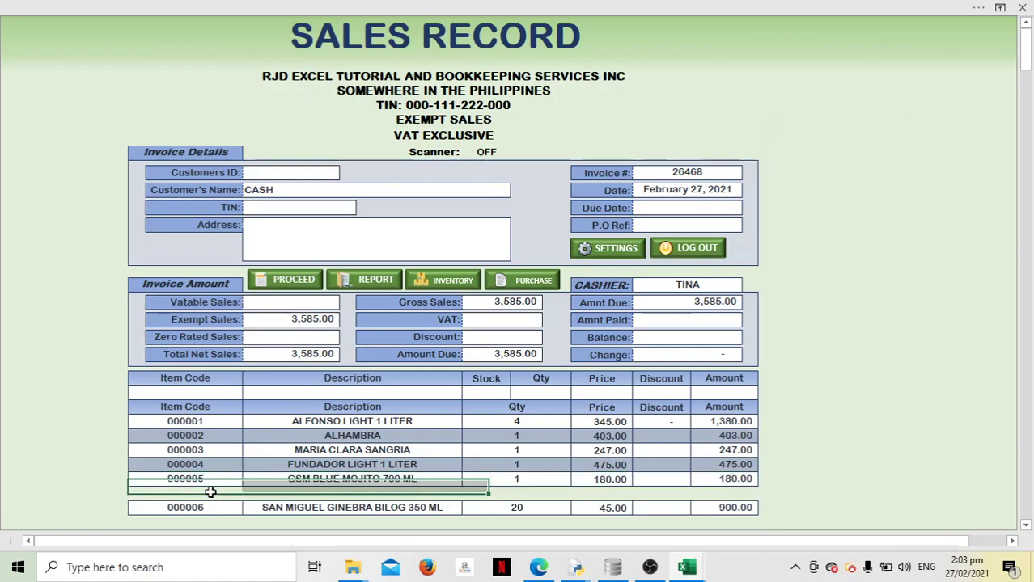
pyautogui.rightClick(720, 501)
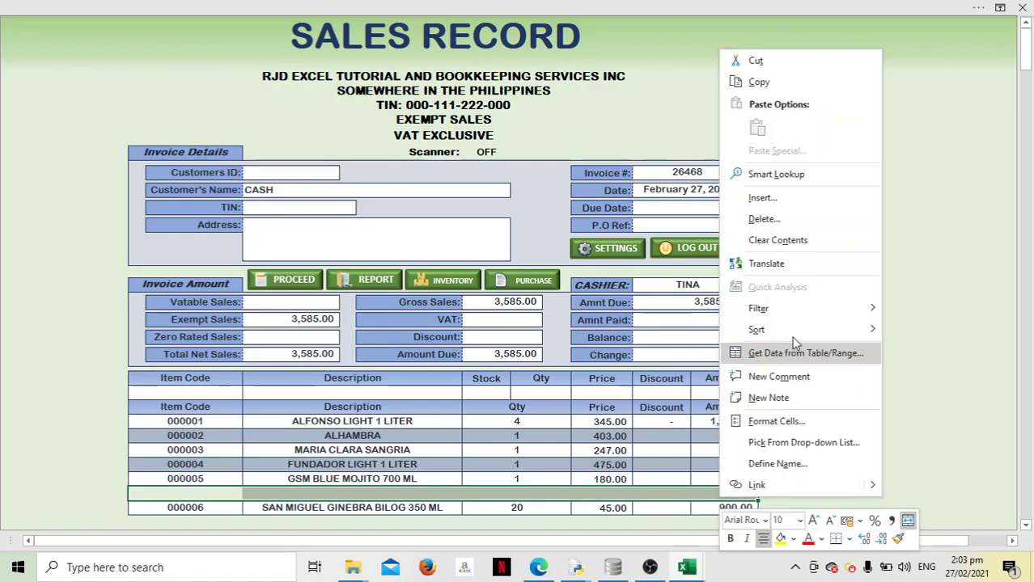
pyautogui.click(821, 215)
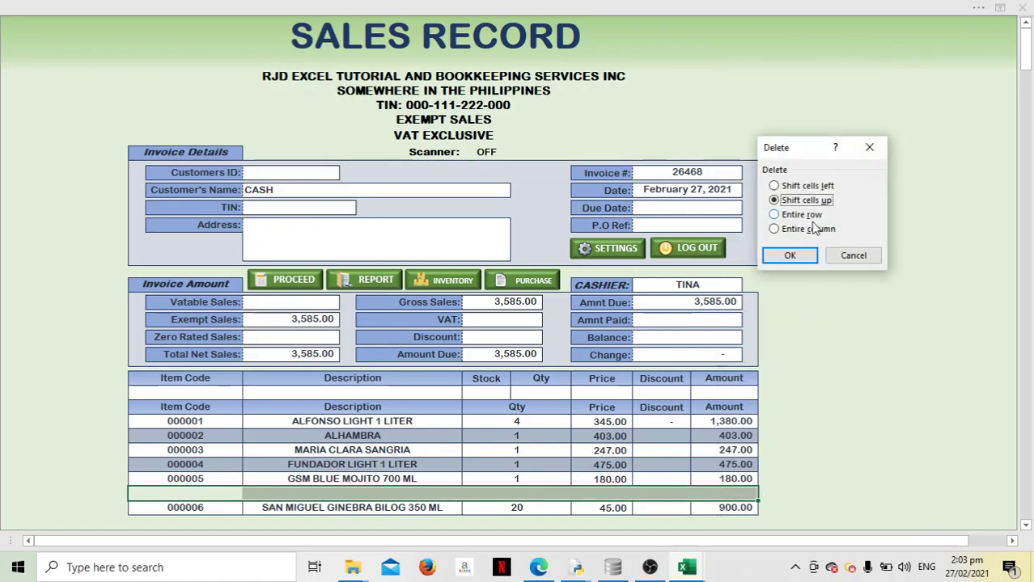
pyautogui.click(789, 253)
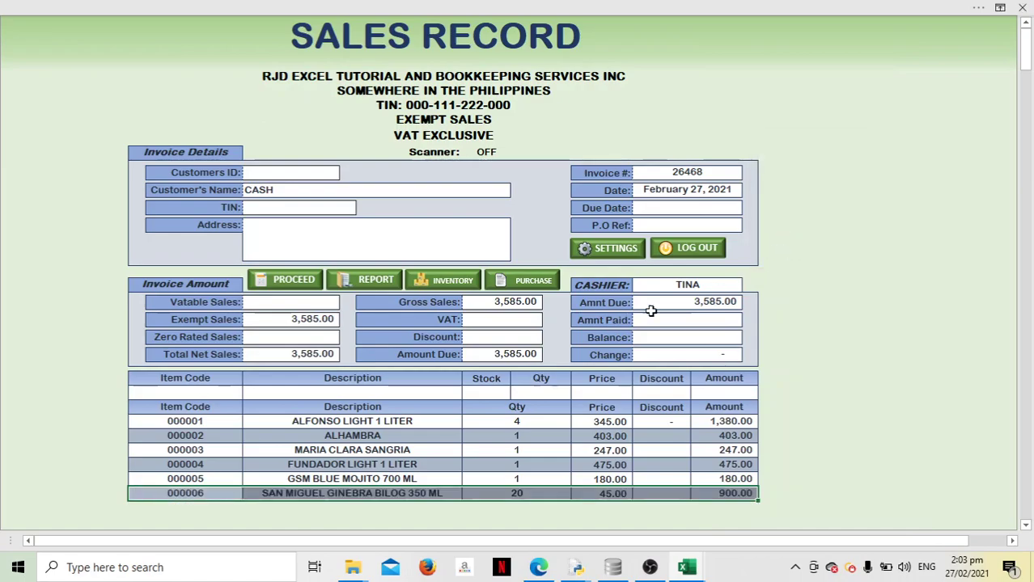
# Step: Save invoice 26468 for 3,585.00 with PROCEED, clearing the form to invoice 26469
pyautogui.click(298, 282)
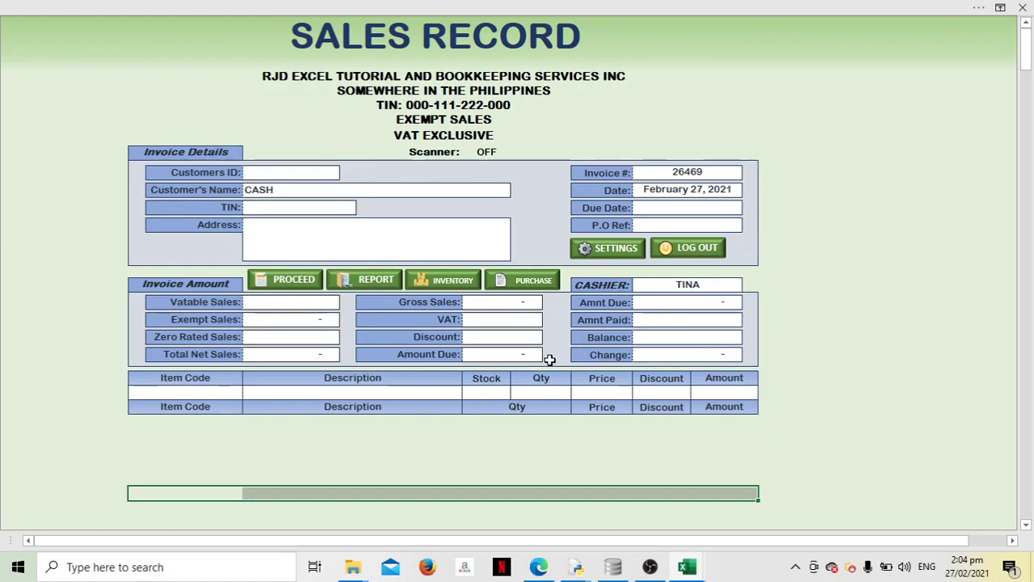
pyautogui.click(323, 454)
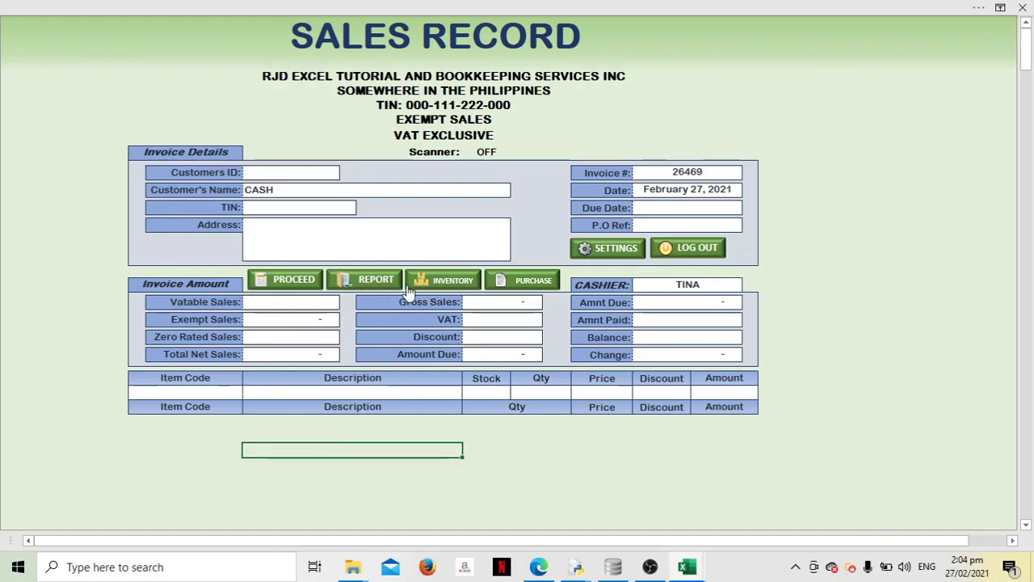
# Step: Open the sales report, set the To date to February 27, 2021, and expand invoice 26468
pyautogui.click(375, 281)
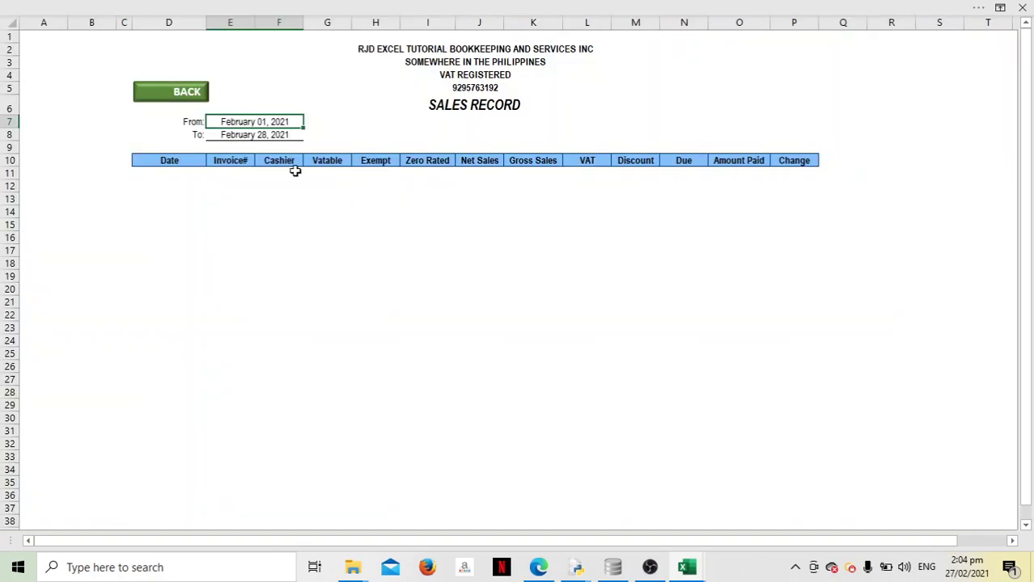
pyautogui.click(244, 134)
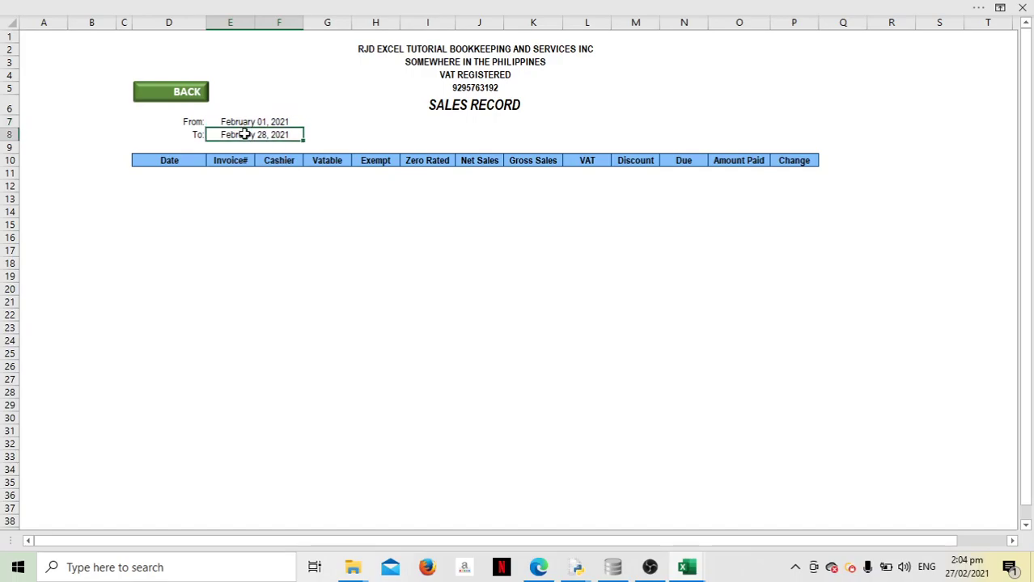
pyautogui.write('27/2')
pyautogui.press('Tab')
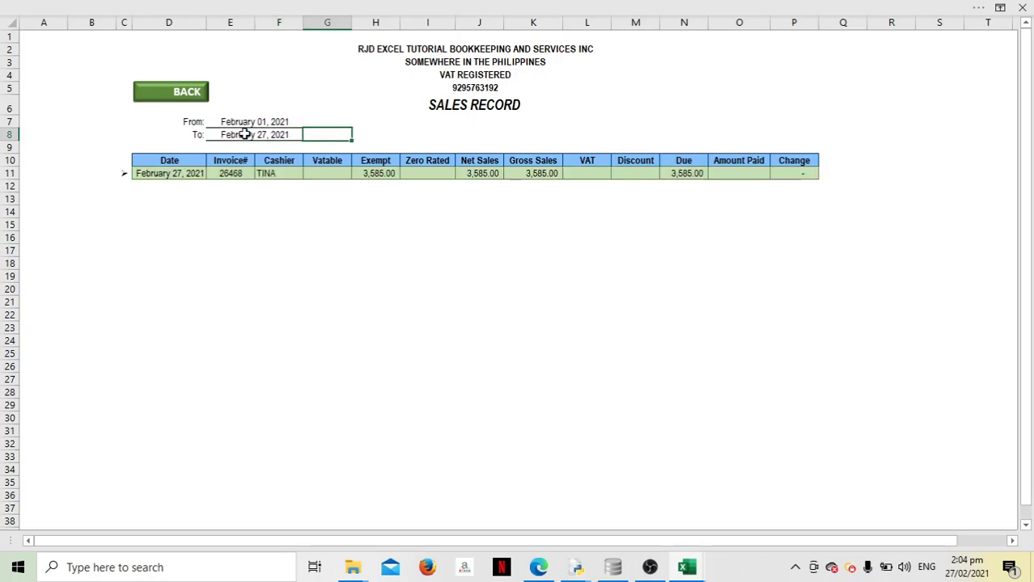
pyautogui.click(123, 173)
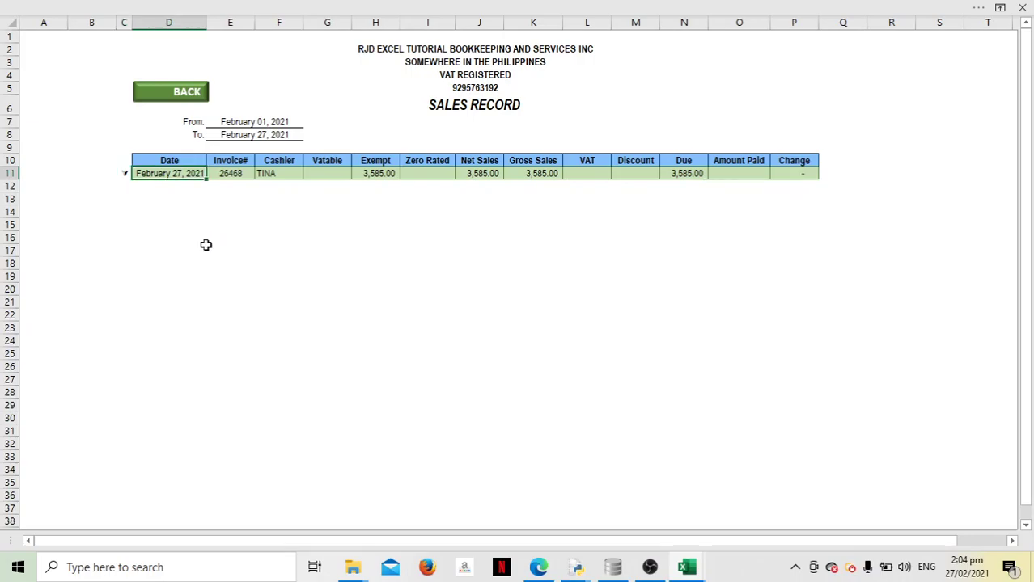
# Step: Review invoice 26468's six line items, checking their quantities and prices
pyautogui.click(481, 199)
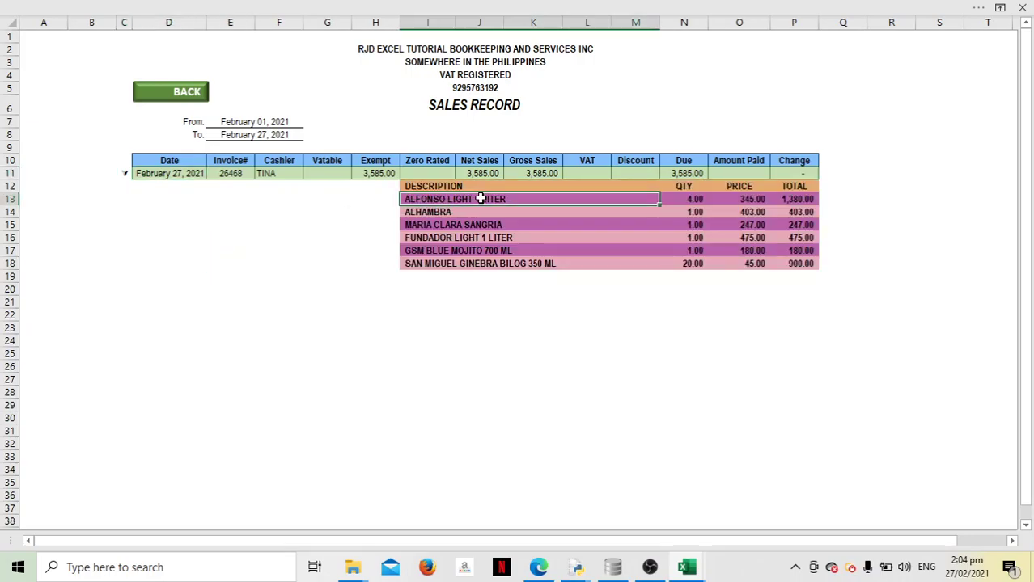
pyautogui.press('Down')
pyautogui.press('Down')
pyautogui.press('Down')
pyautogui.press('Down')
pyautogui.press('Down')
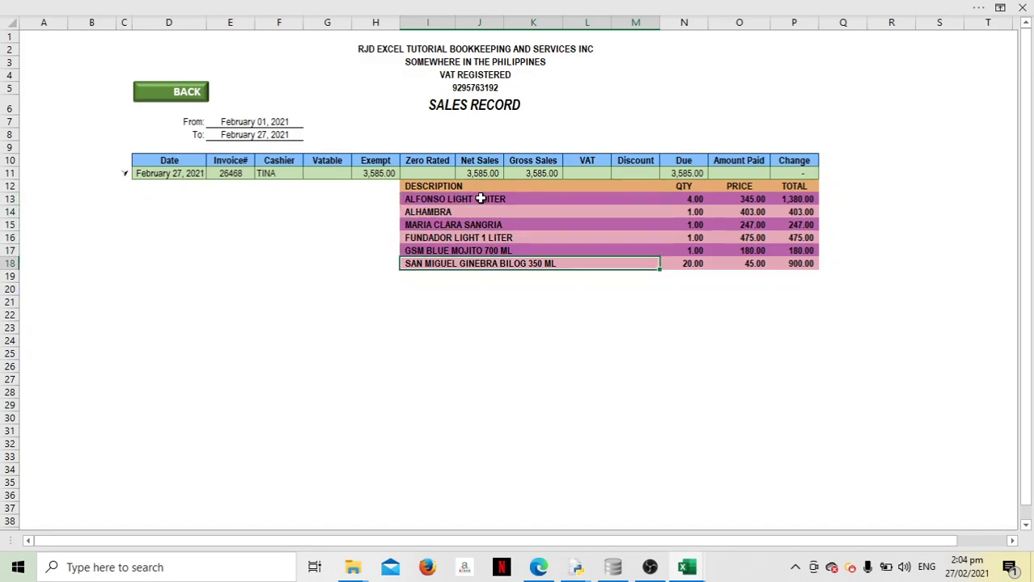
pyautogui.press('Right')
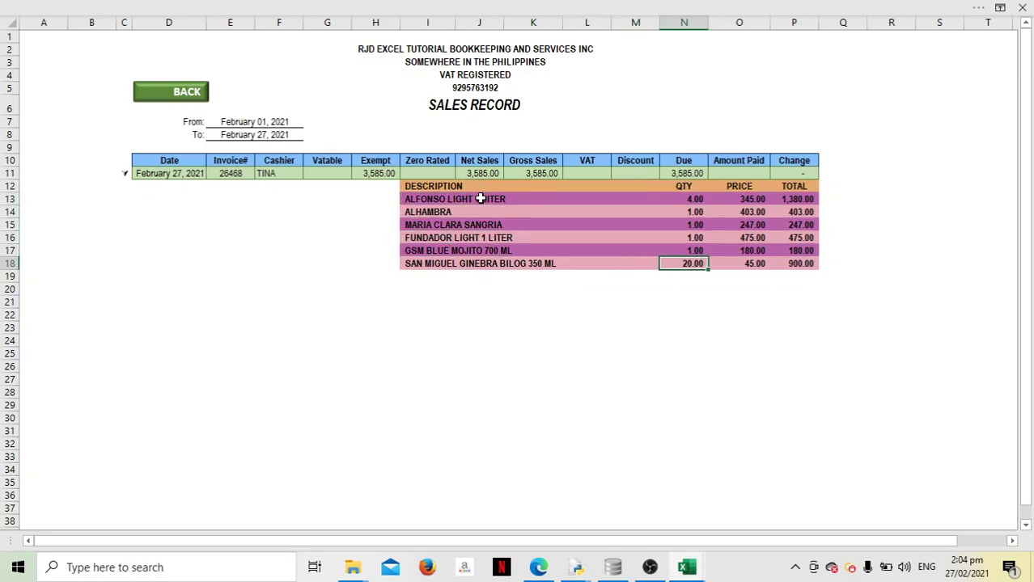
pyautogui.press('Up')
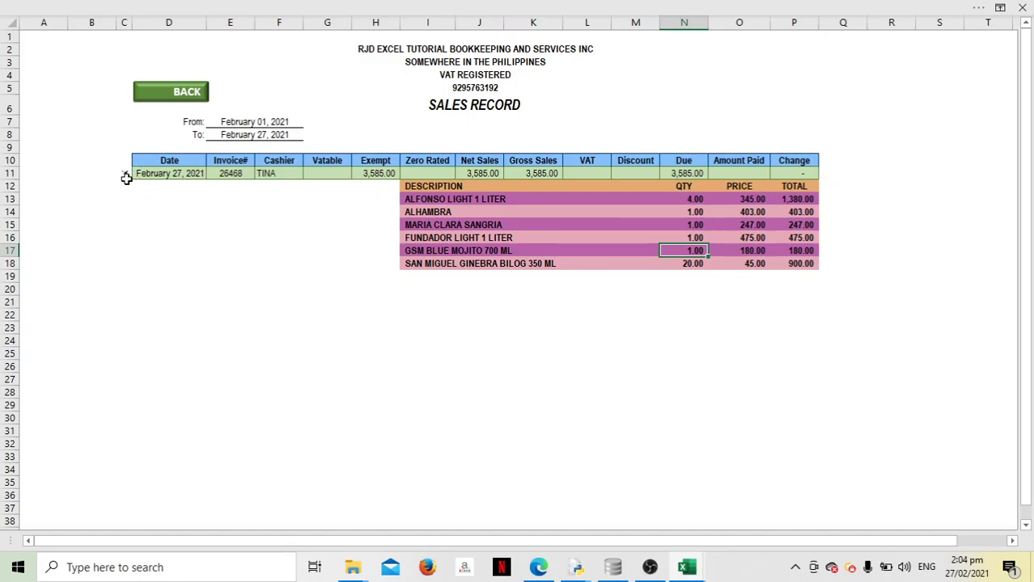
pyautogui.click(124, 174)
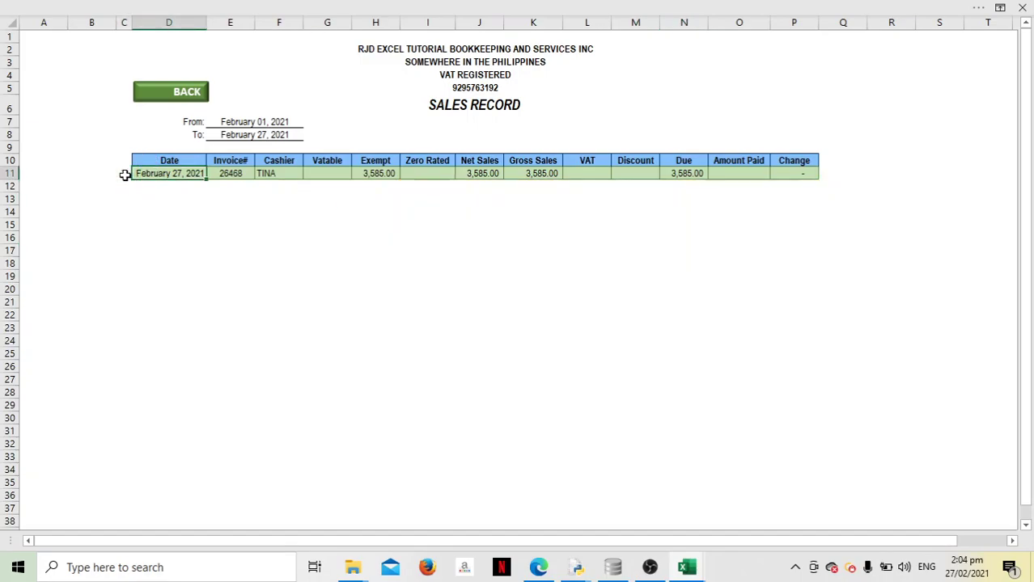
pyautogui.click(125, 175)
pyautogui.click(247, 173)
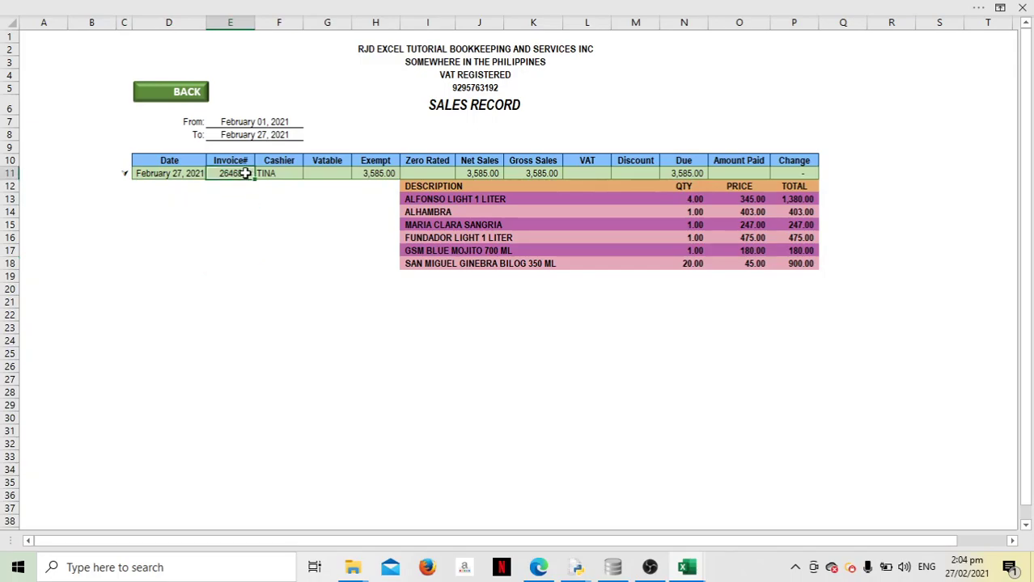
pyautogui.click(501, 200)
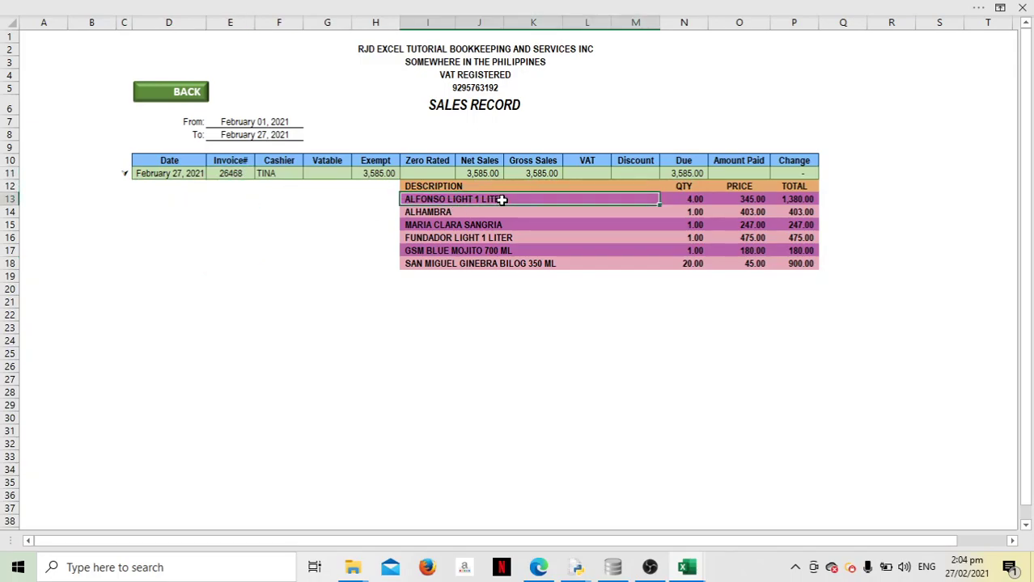
pyautogui.click(673, 195)
pyautogui.click(739, 199)
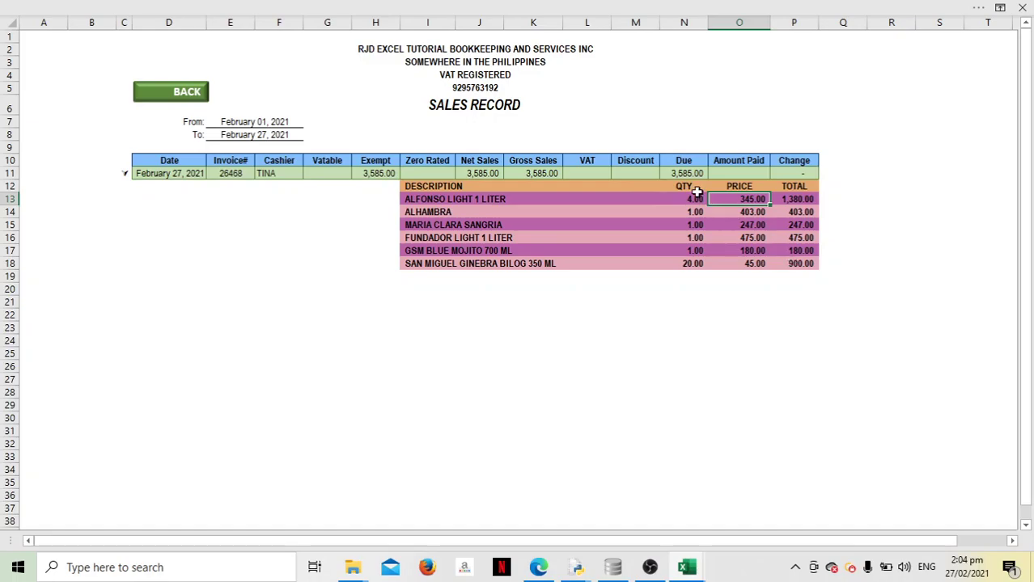
# Step: Open the Inventory sheet and set its as-of date to 27/2 (February 27, 2021) to refresh it
pyautogui.click(186, 91)
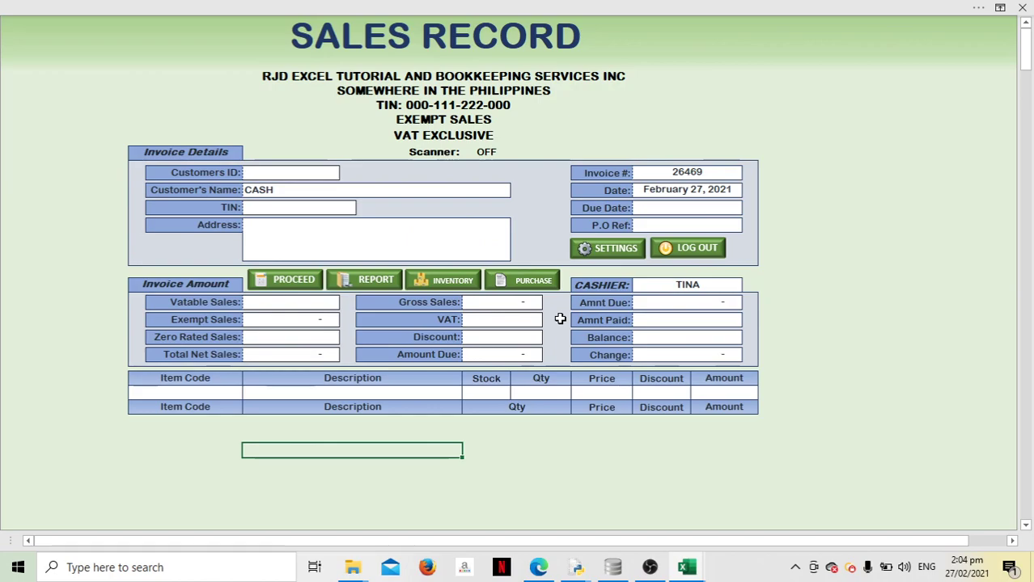
pyautogui.click(449, 289)
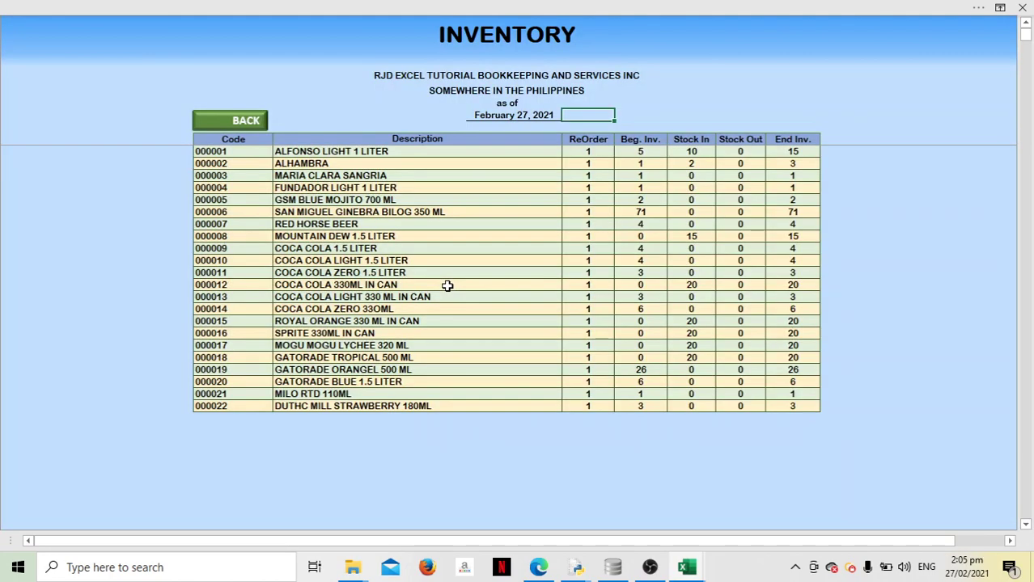
pyautogui.click(515, 120)
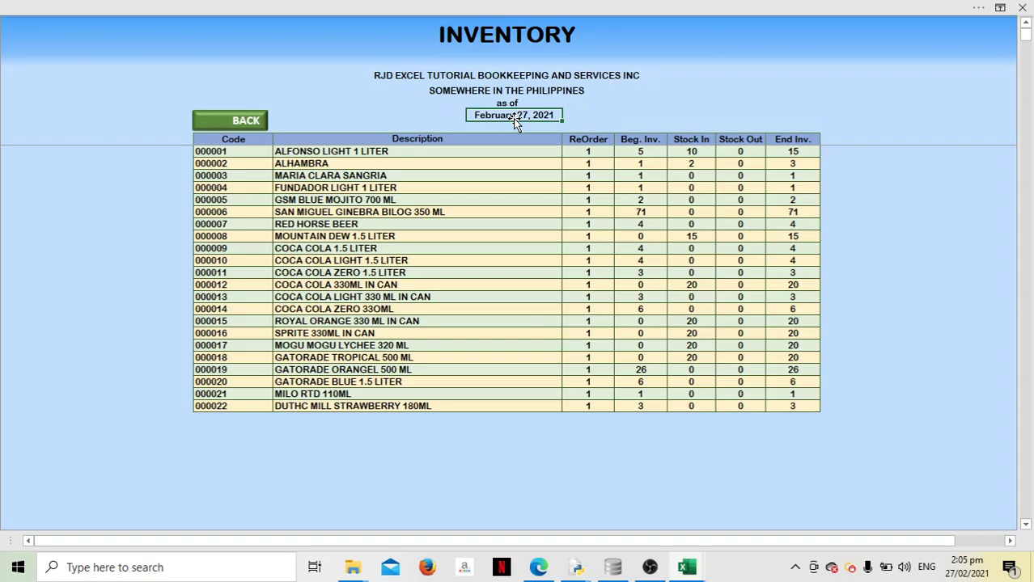
pyautogui.write('27/2')
pyautogui.press('Tab')
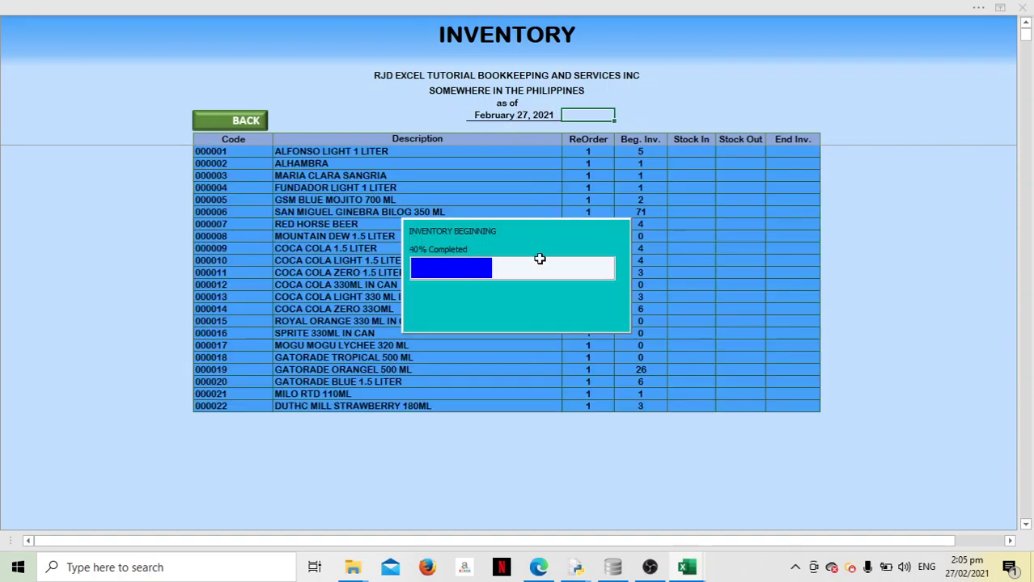
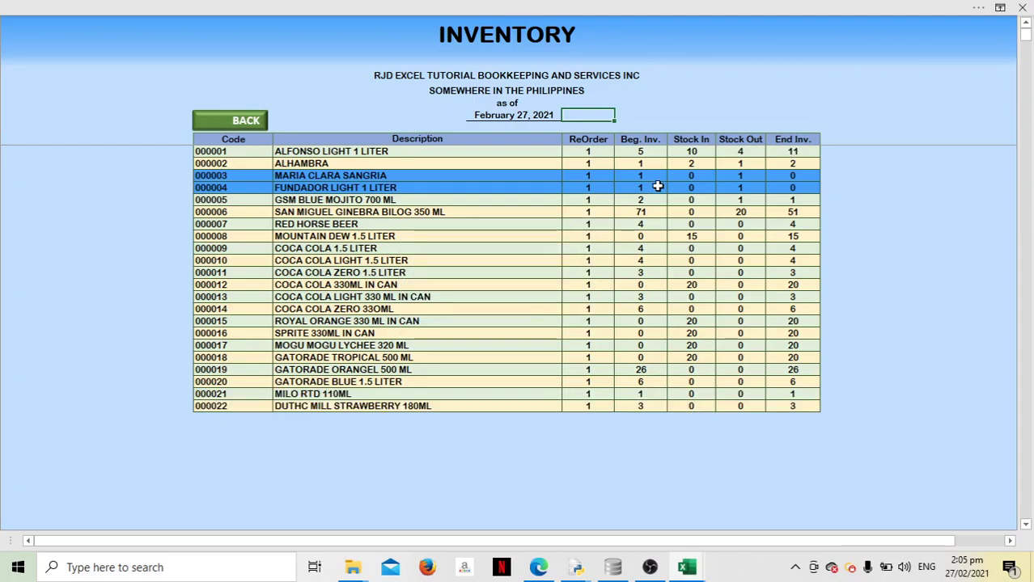
# Step: Check item 000001's Beg. Inv. and Stock In cells, then go back to the Sales Record
pyautogui.click(645, 153)
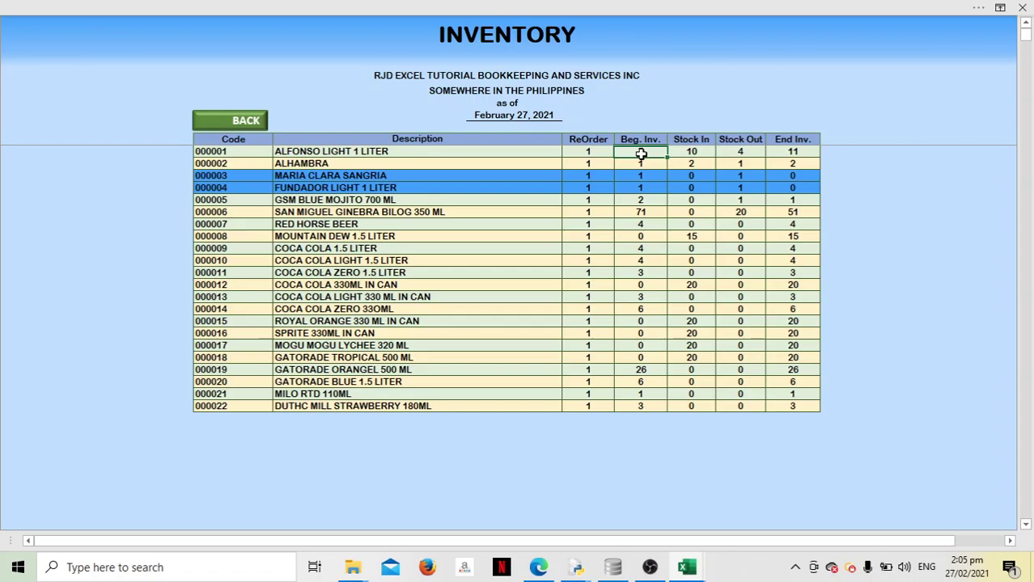
pyautogui.click(672, 153)
pyautogui.hotkey('ctrl', 'v')
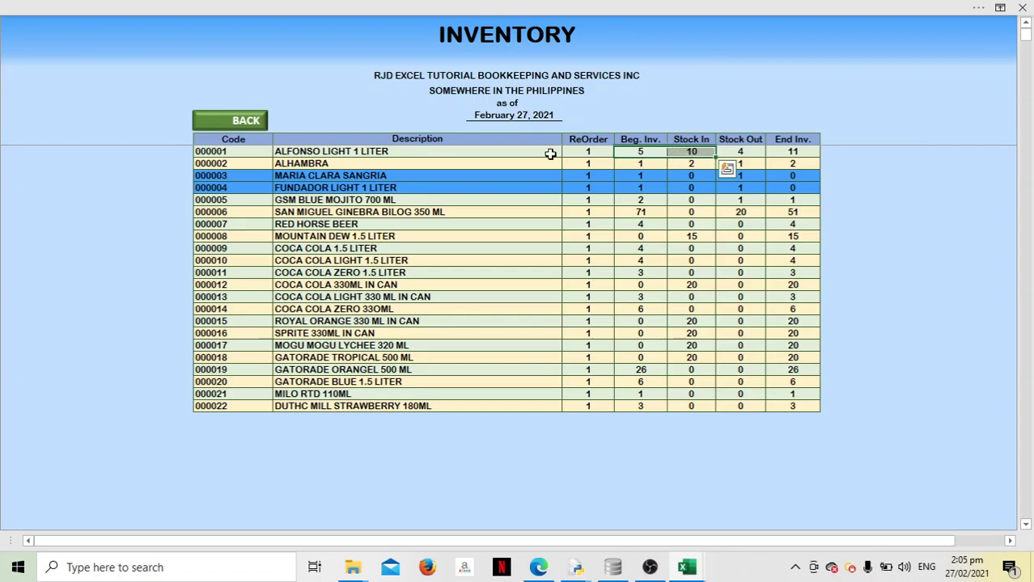
pyautogui.click(250, 121)
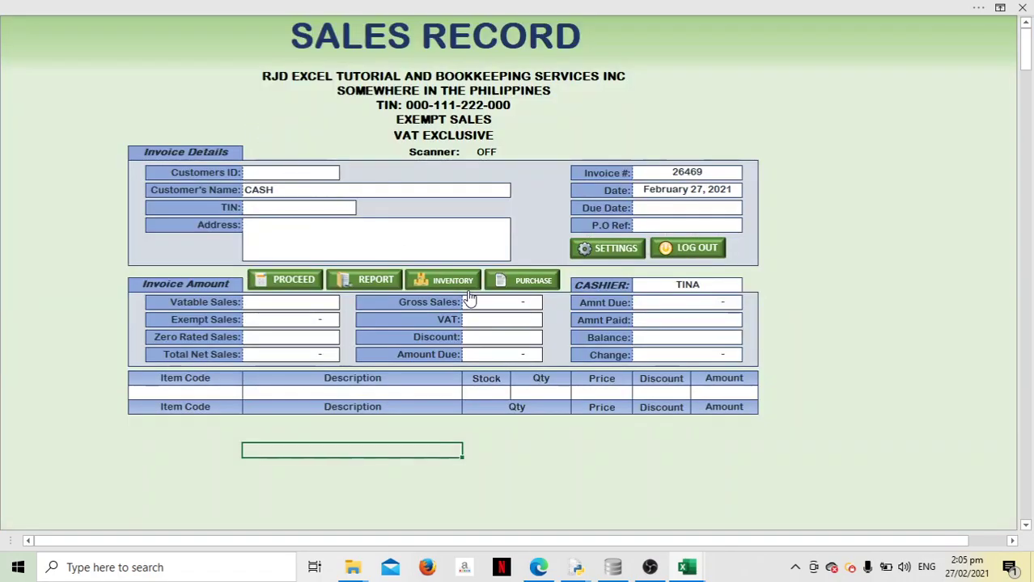
# Step: View the item price list through the Purchase Record's ADD ITEM, then open the Inventory sheet
pyautogui.click(497, 281)
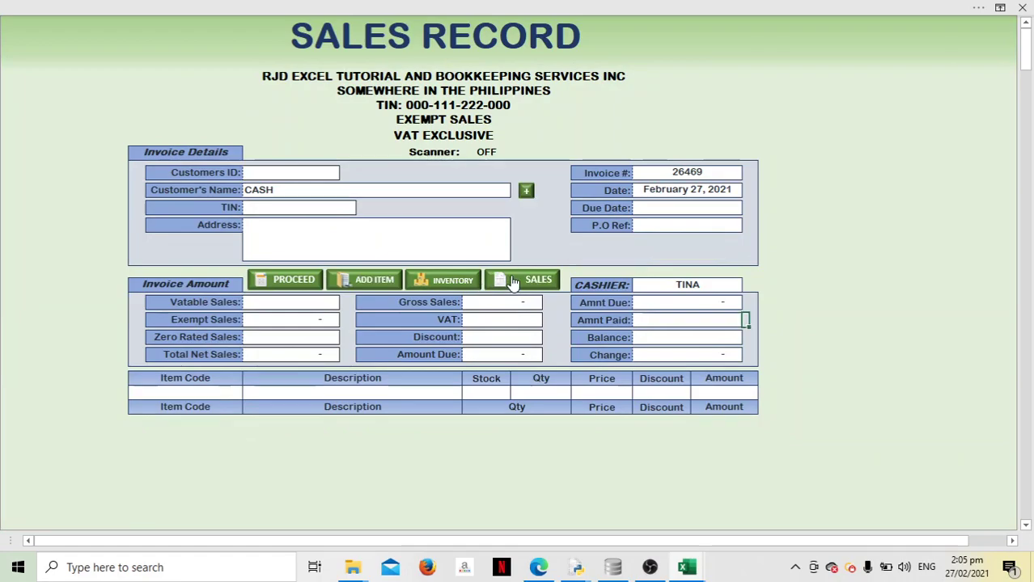
pyautogui.click(399, 280)
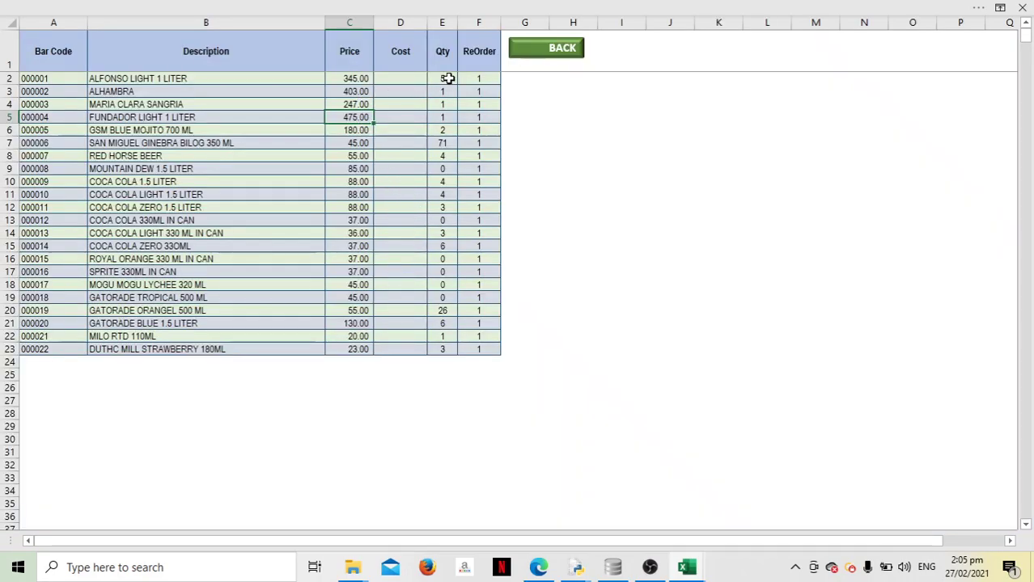
pyautogui.click(559, 51)
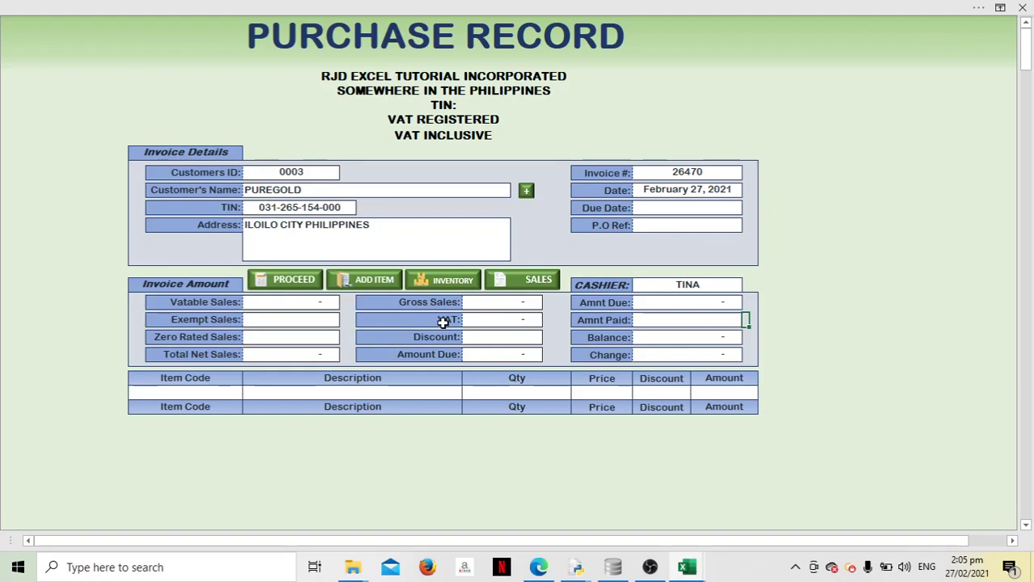
pyautogui.click(421, 279)
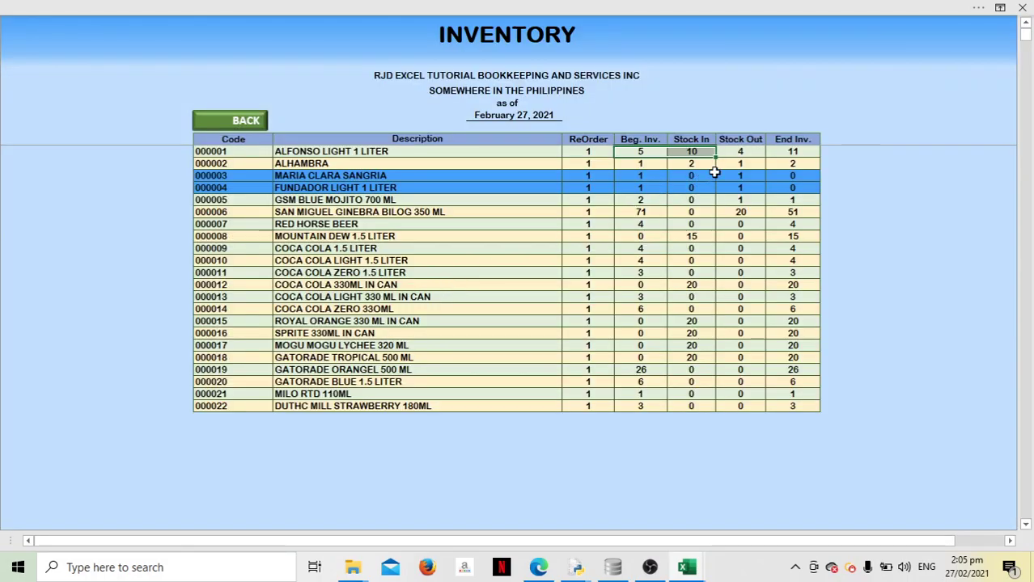
# Step: Check item 000001's stock (10 in, 4 out, 11 ending) and items 000003–000004's zero ending stock
pyautogui.click(687, 154)
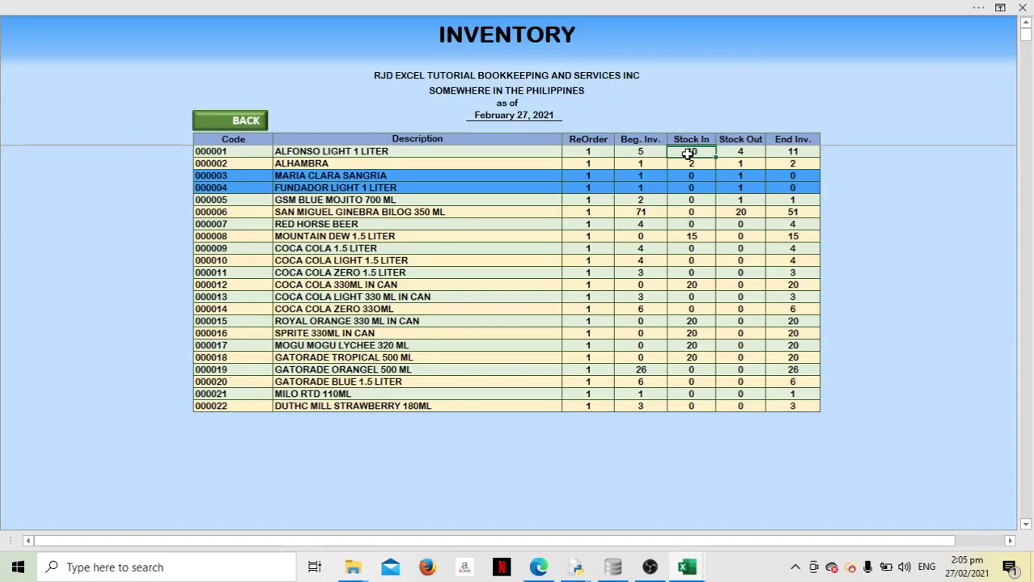
pyautogui.click(751, 153)
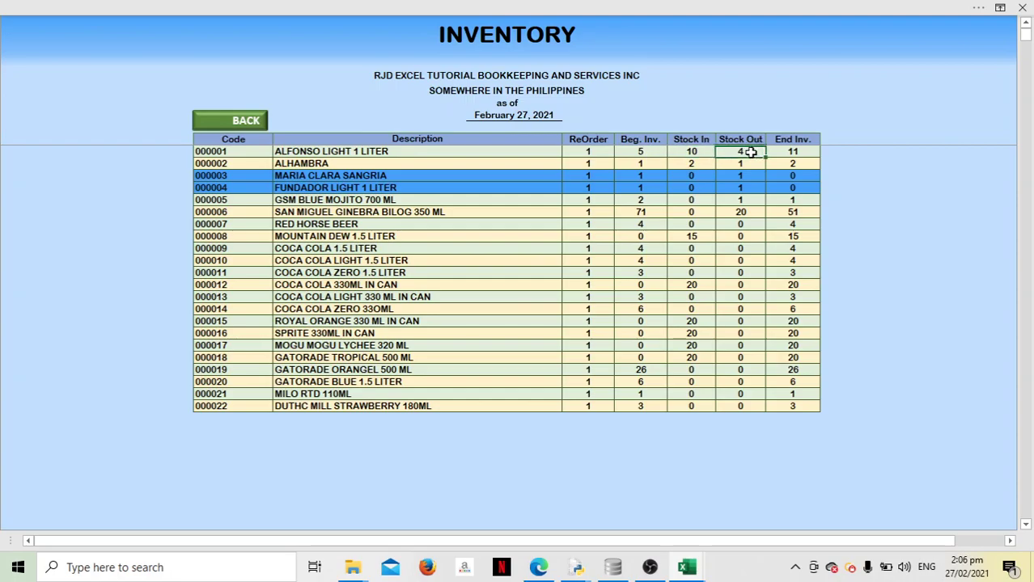
pyautogui.click(786, 153)
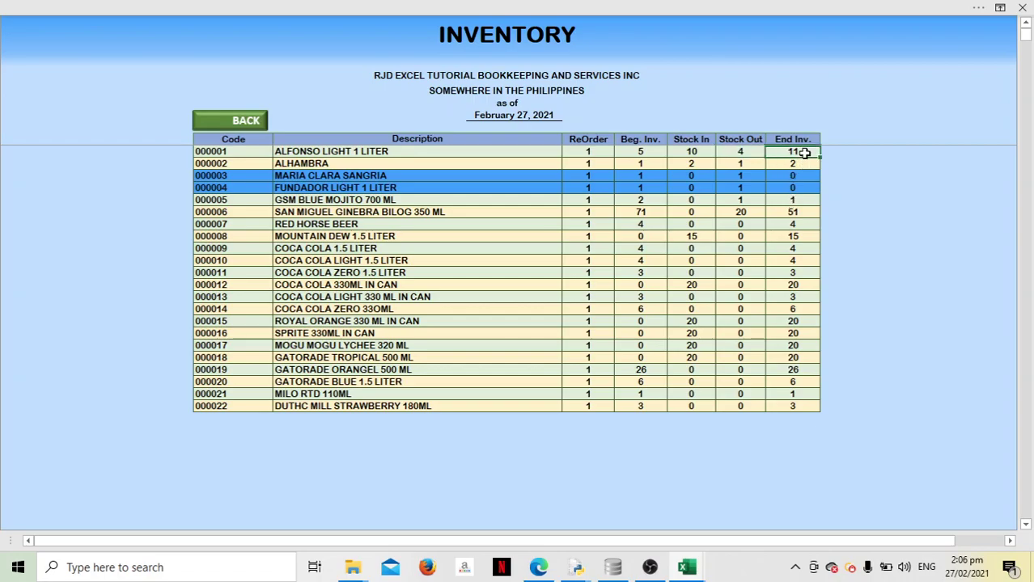
pyautogui.click(742, 174)
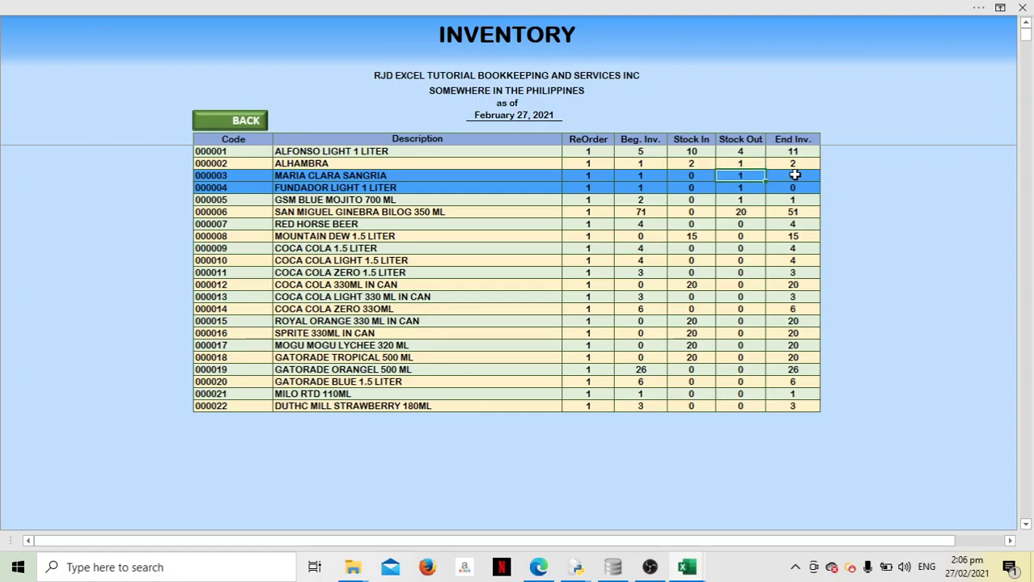
pyautogui.click(570, 172)
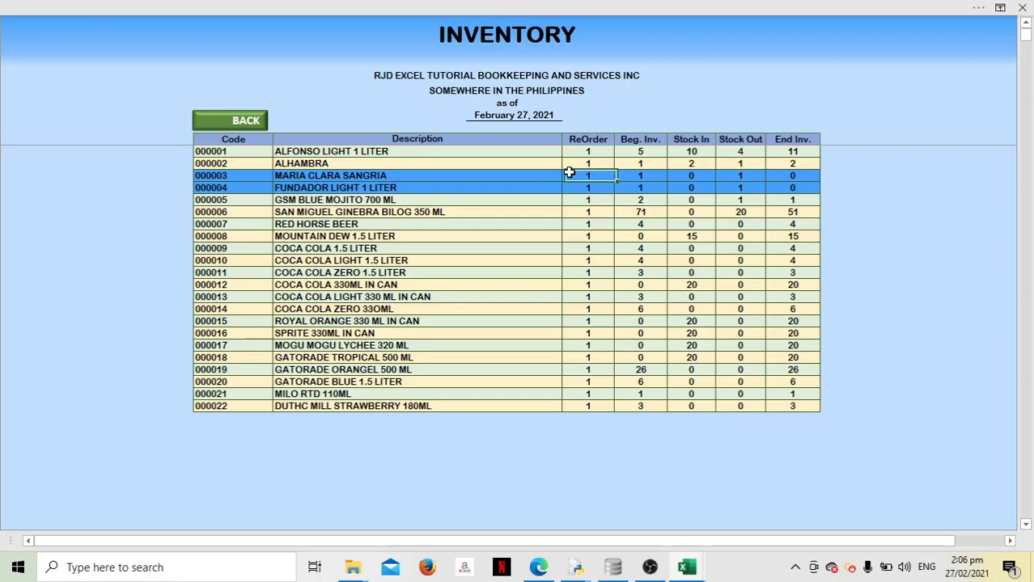
pyautogui.moveTo(786, 175); pyautogui.dragTo(786, 189)
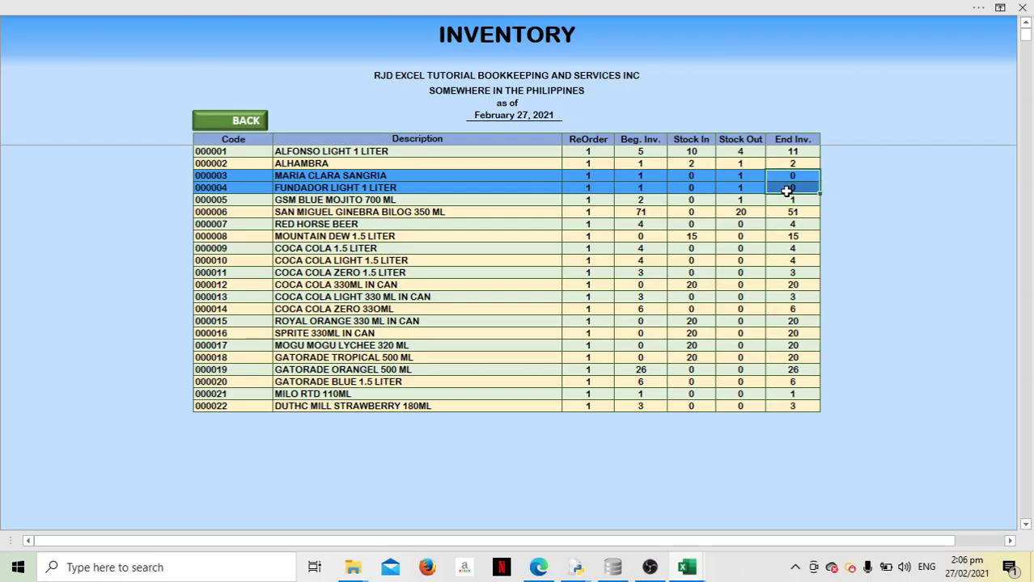
# Step: Pass through the Purchase Record and Inventory sheets and land back on the Sales Record form
pyautogui.click(248, 122)
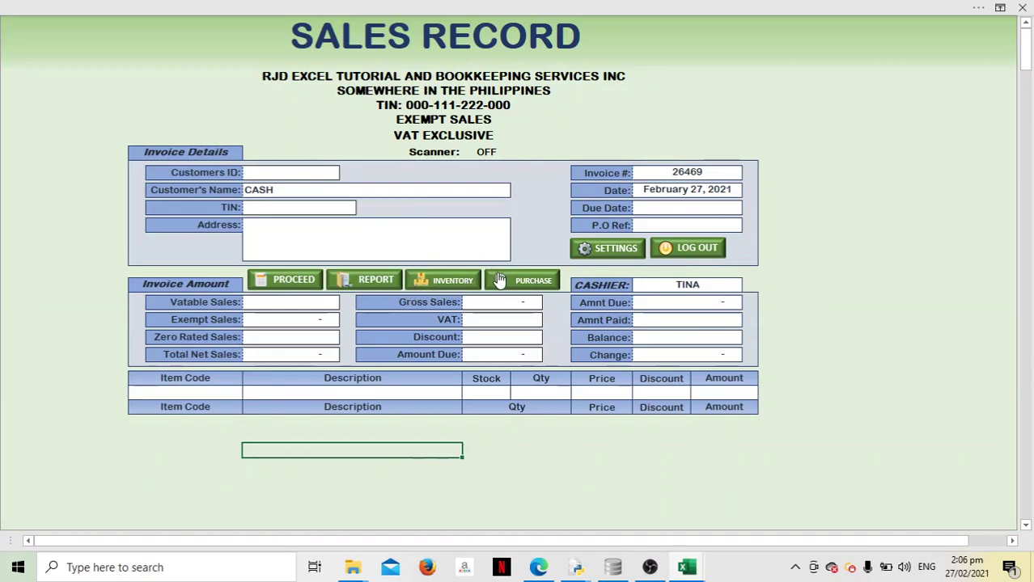
pyautogui.click(501, 281)
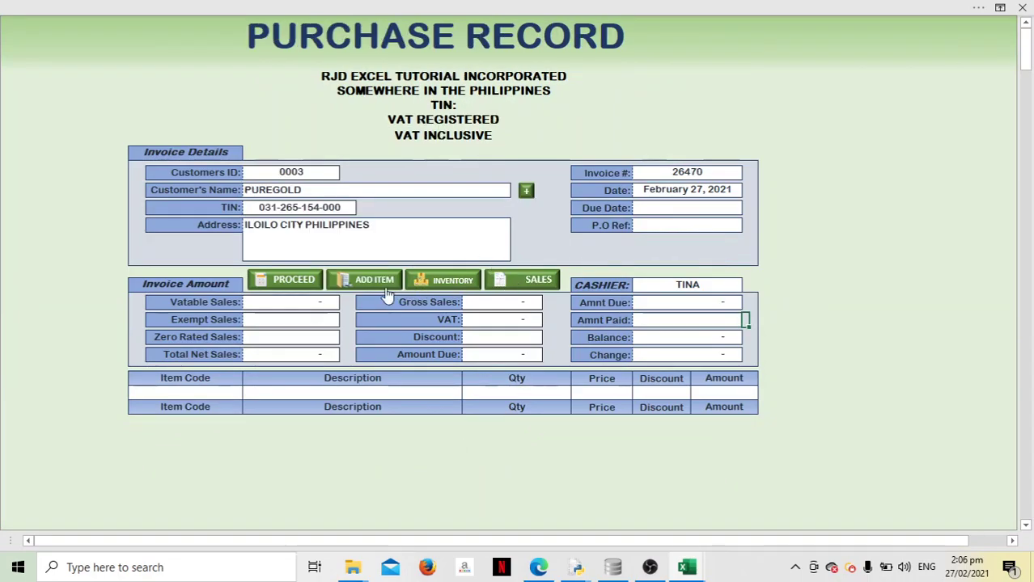
pyautogui.click(204, 394)
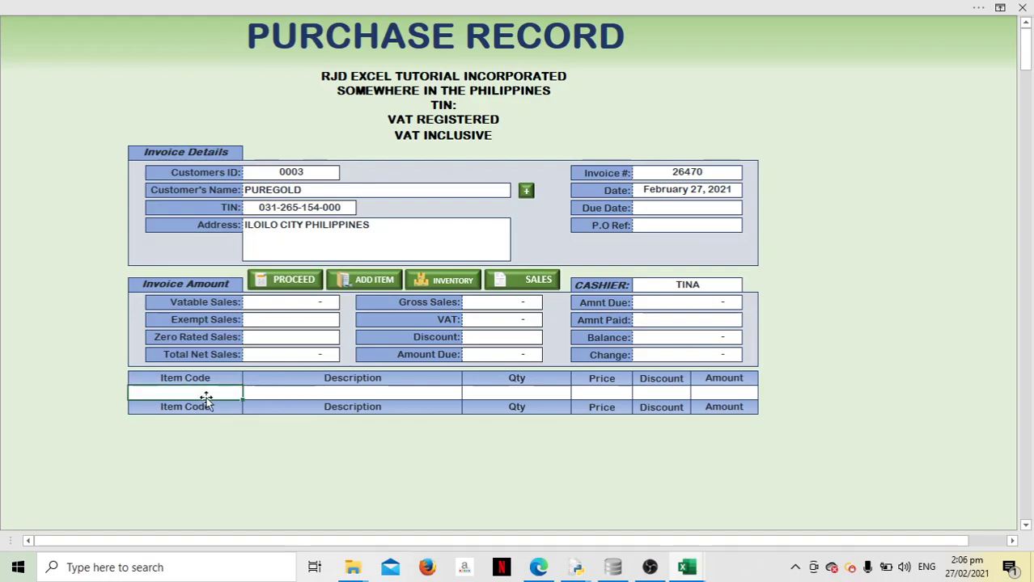
pyautogui.click(438, 281)
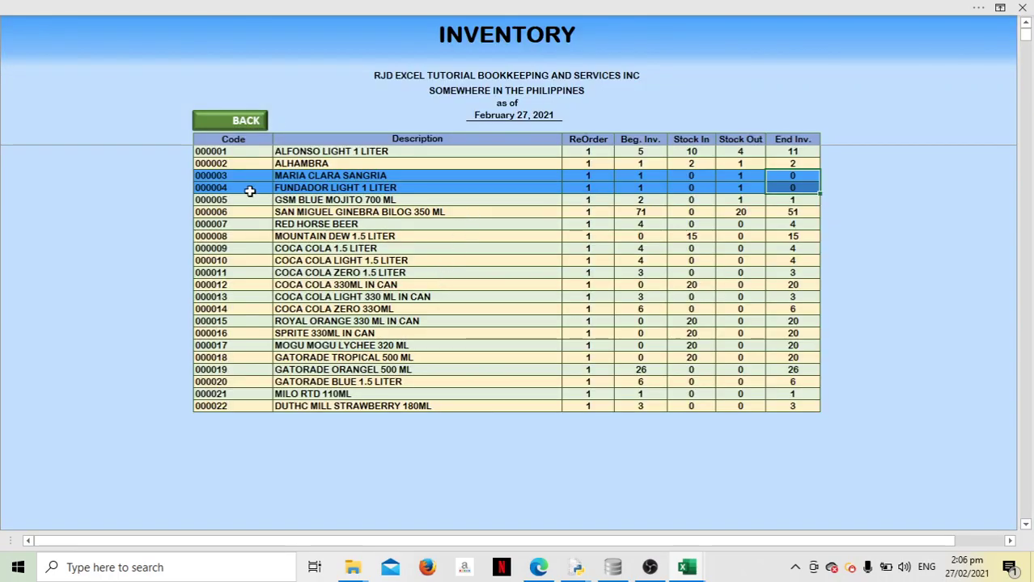
pyautogui.click(246, 123)
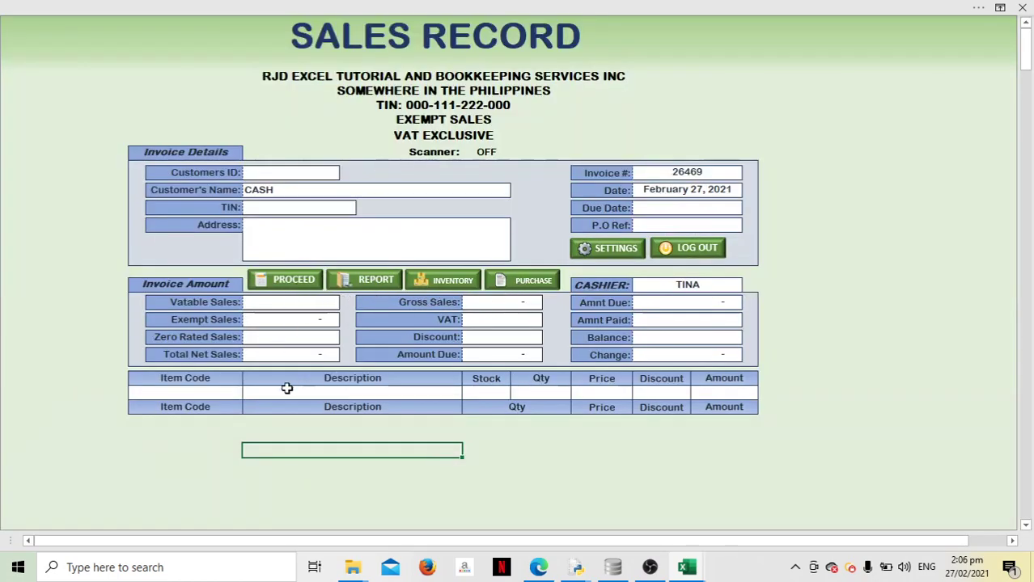
# Step: Enter item code 0003 on the sale, showing MARIA CLARA SANGRIA at 0 stock and 247.00, then go to Purchase Record
pyautogui.click(229, 396)
pyautogui.write('00')
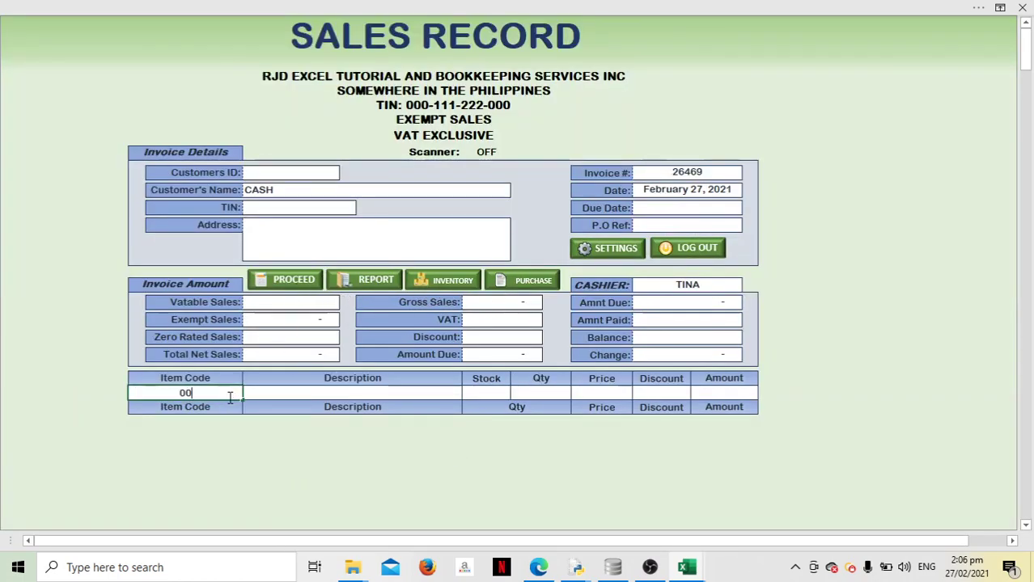
pyautogui.write('000')
pyautogui.write('3')
pyautogui.press('Return')
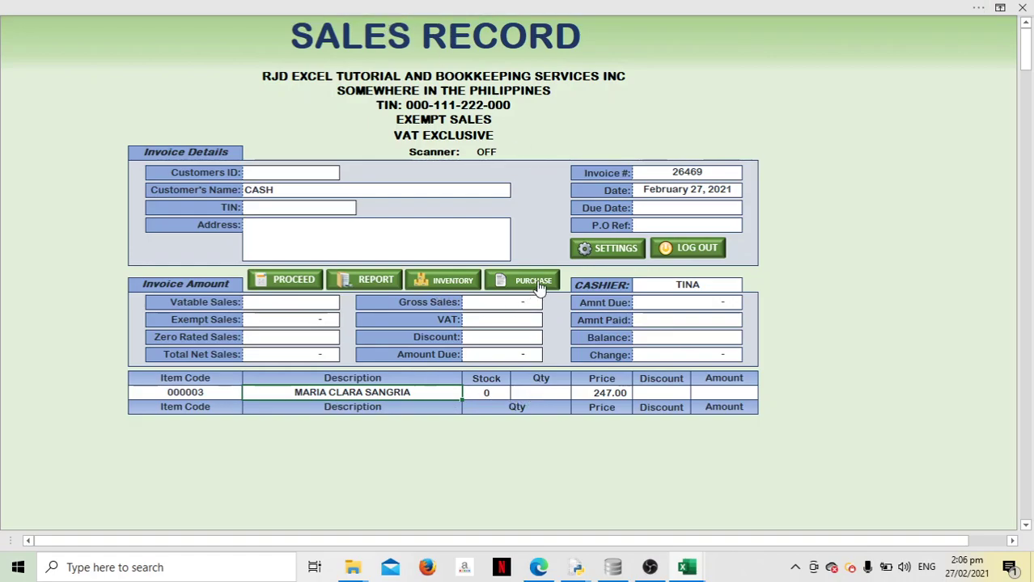
pyautogui.click(539, 284)
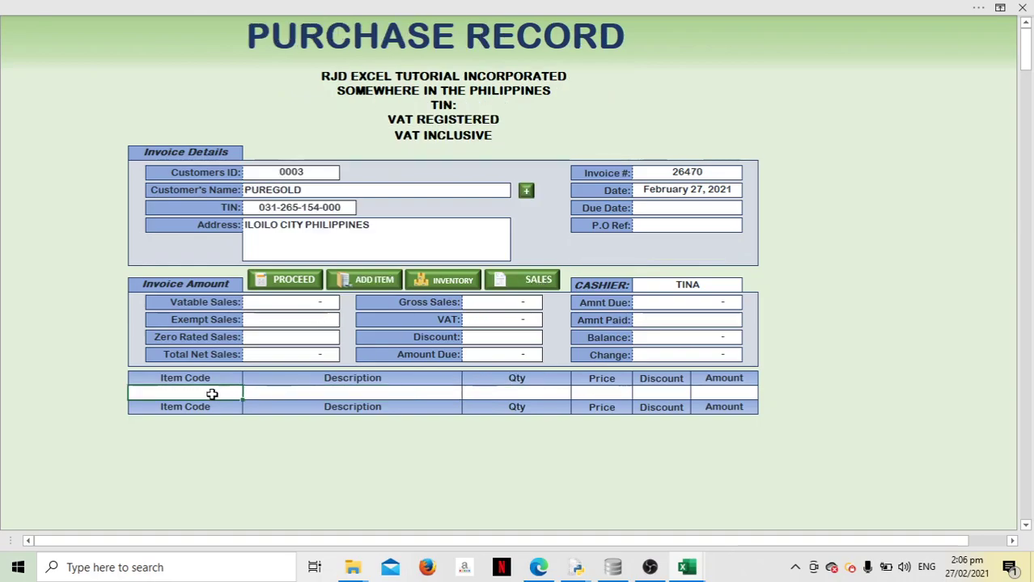
# Step: Add item 00003, MARIA CLARA SANGRIA, with quantity 20 to the purchase invoice
pyautogui.write('00000')
pyautogui.write('3')
pyautogui.press('Tab')
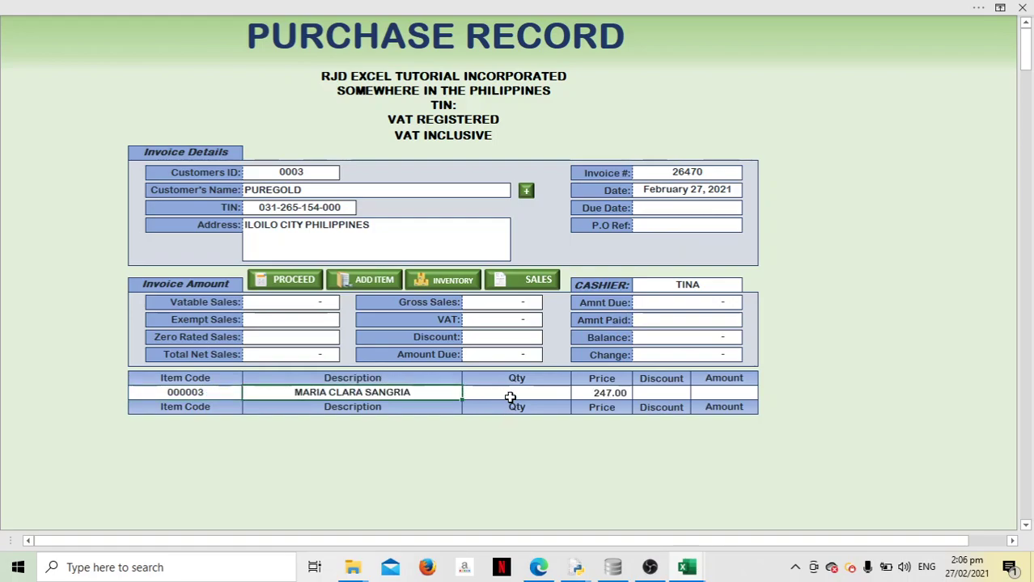
pyautogui.click(511, 395)
pyautogui.write('20')
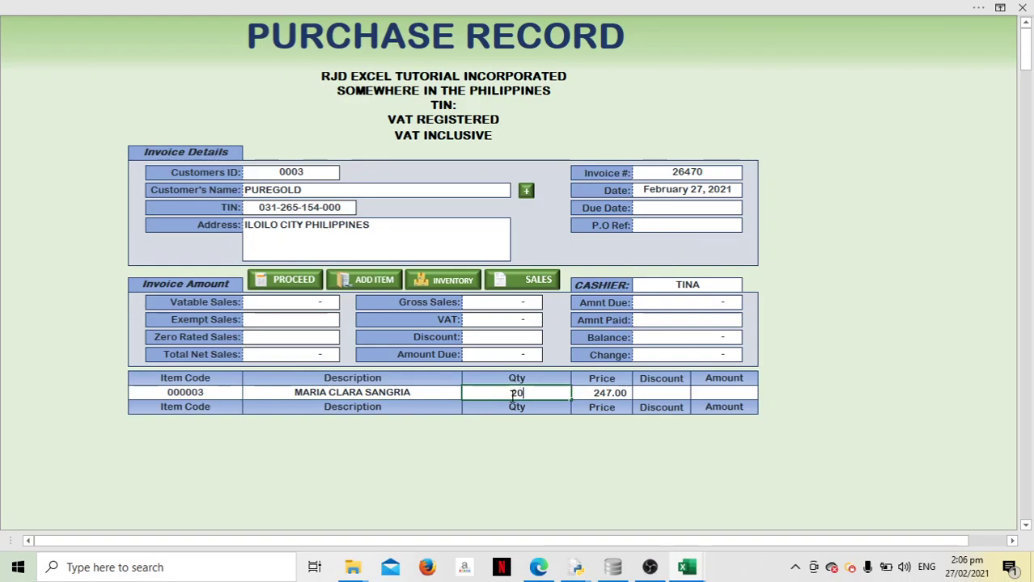
pyautogui.press('Tab')
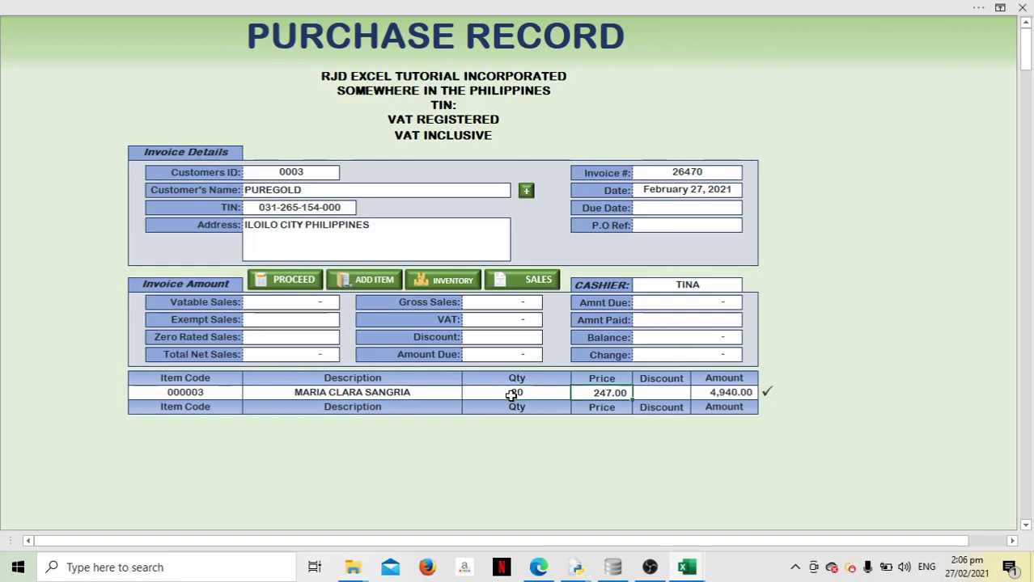
pyautogui.press('Tab')
pyautogui.press('Tab')
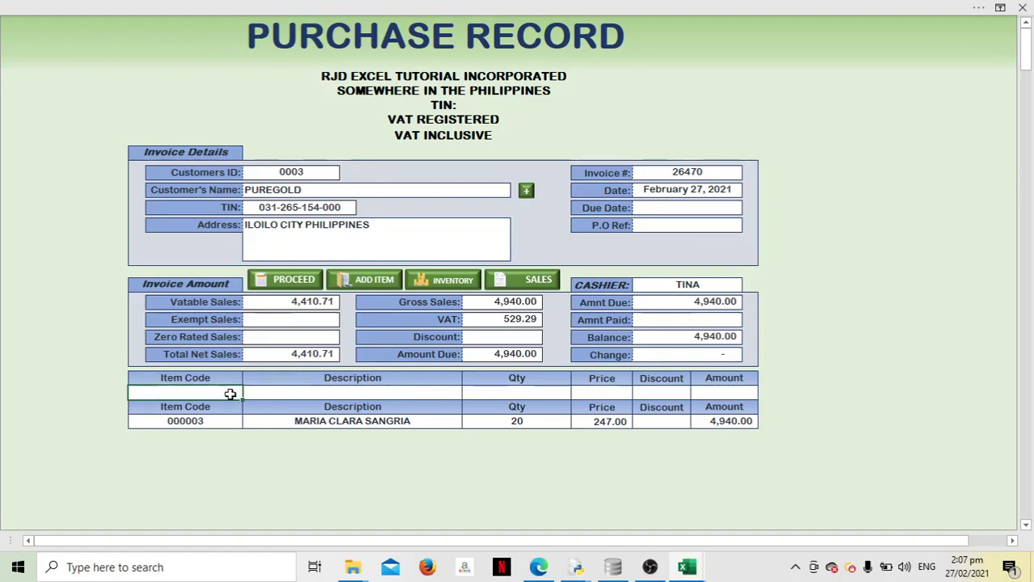
# Step: Add item 004, FUNDADOR LIGHT 1 LITER, with quantity 20 to the purchase invoice
pyautogui.write('0')
pyautogui.write('04')
pyautogui.press('Tab')
pyautogui.press('Tab')
pyautogui.press('Tab')
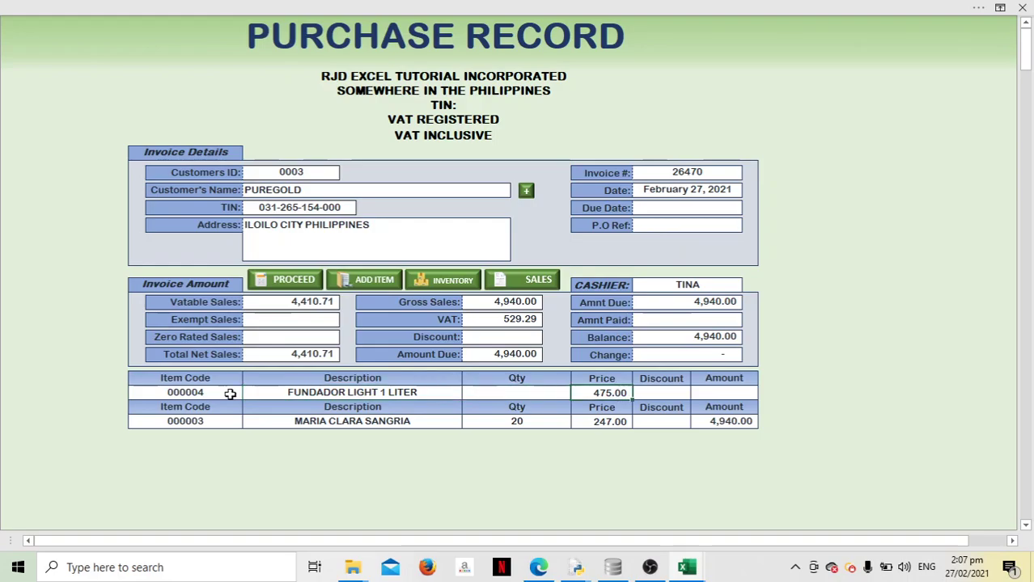
pyautogui.hotkey('shift', 'Tab')
pyautogui.write('2')
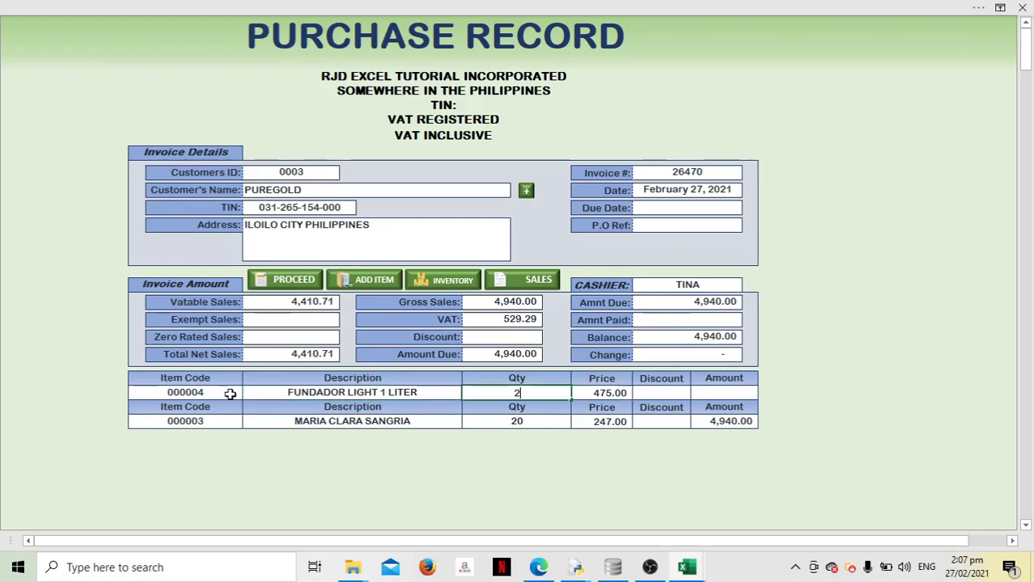
pyautogui.press('Tab')
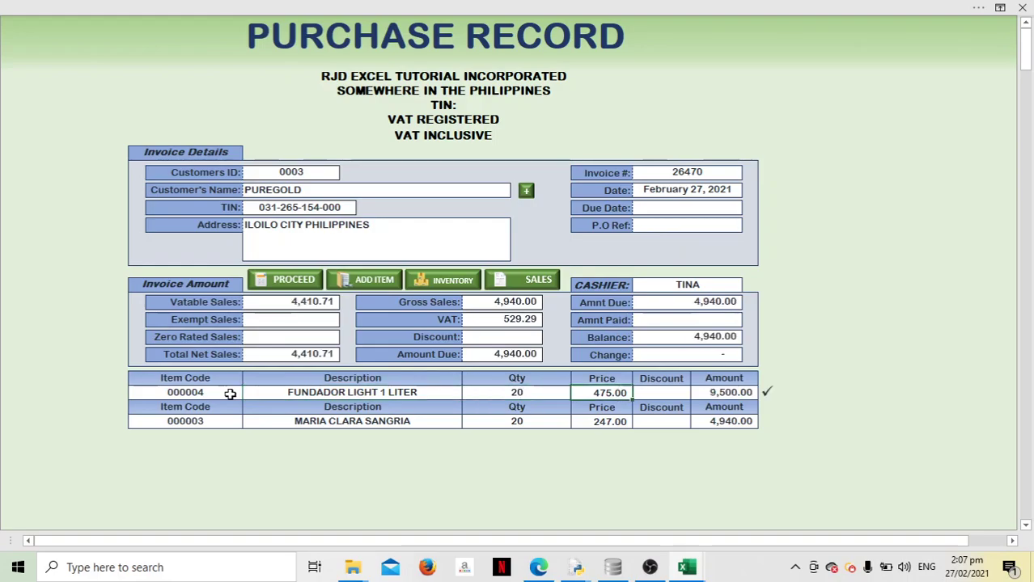
pyautogui.press('Tab')
pyautogui.press('Tab')
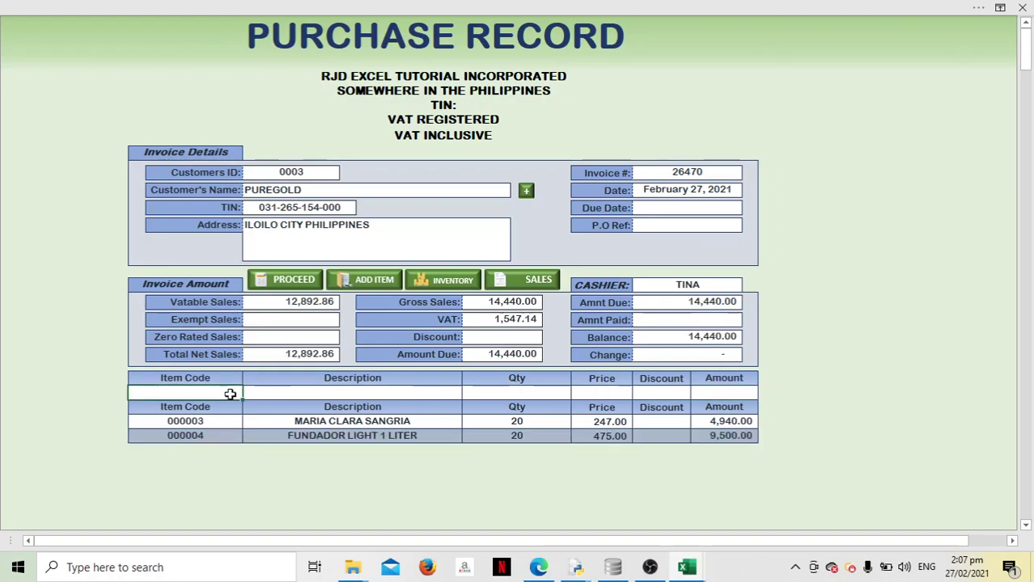
# Step: Pay 15,000.00 against the 14,440.00 total, clearing the balance-due error, leaving 560.00 change, and finalise
pyautogui.click(693, 323)
pyautogui.write('144,44')
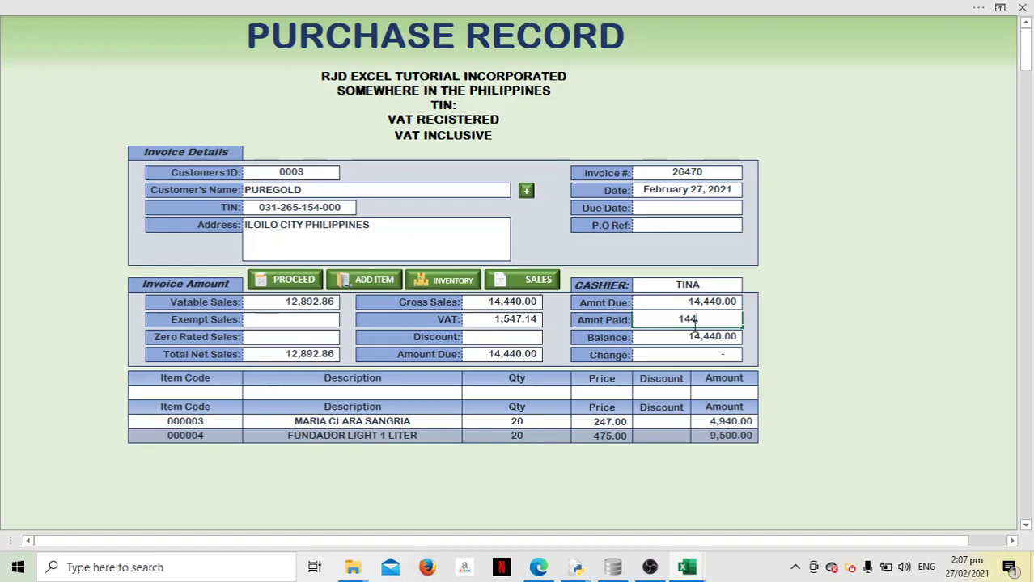
pyautogui.write('0.0')
pyautogui.press('Tab')
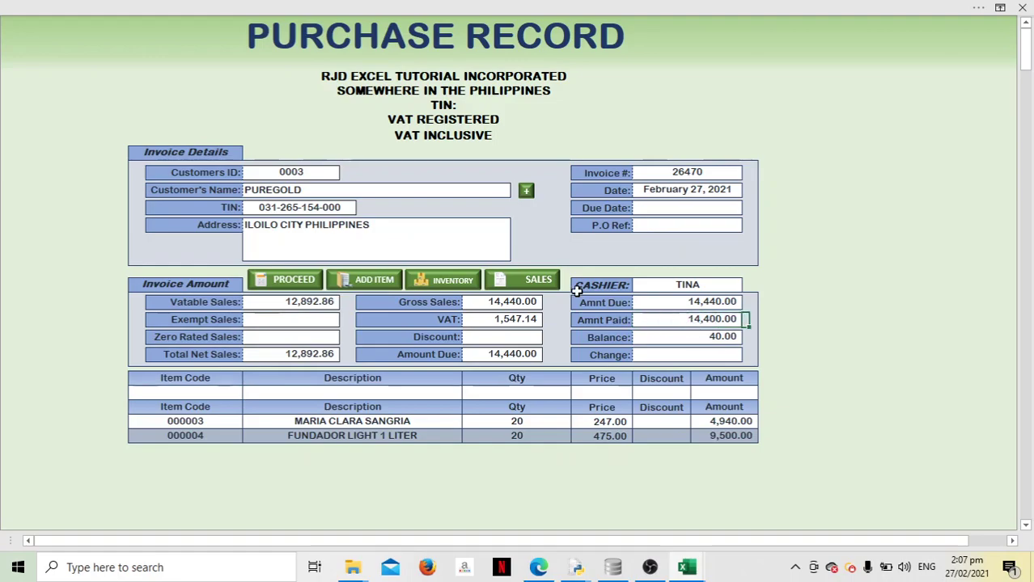
pyautogui.click(296, 283)
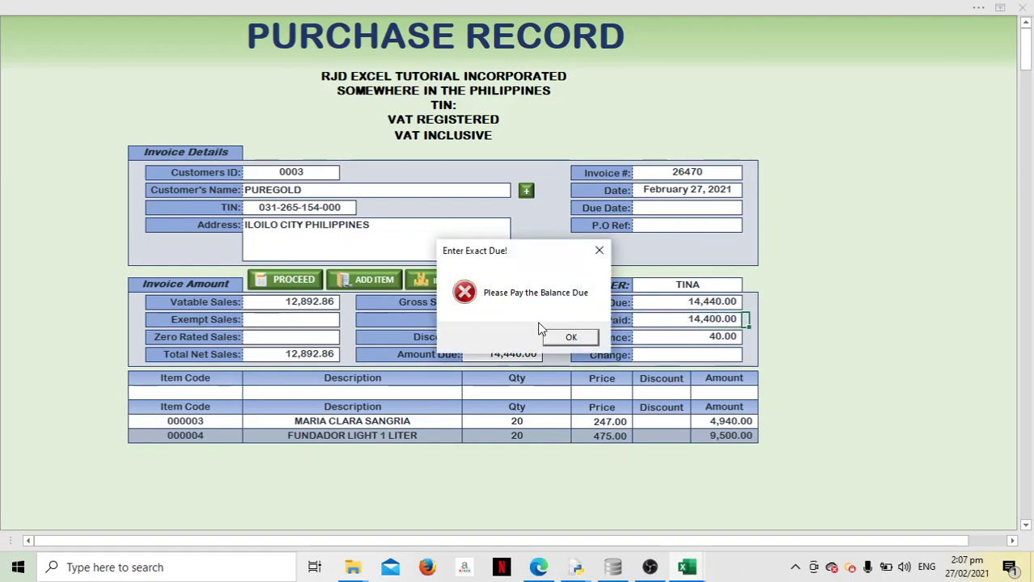
pyautogui.click(586, 339)
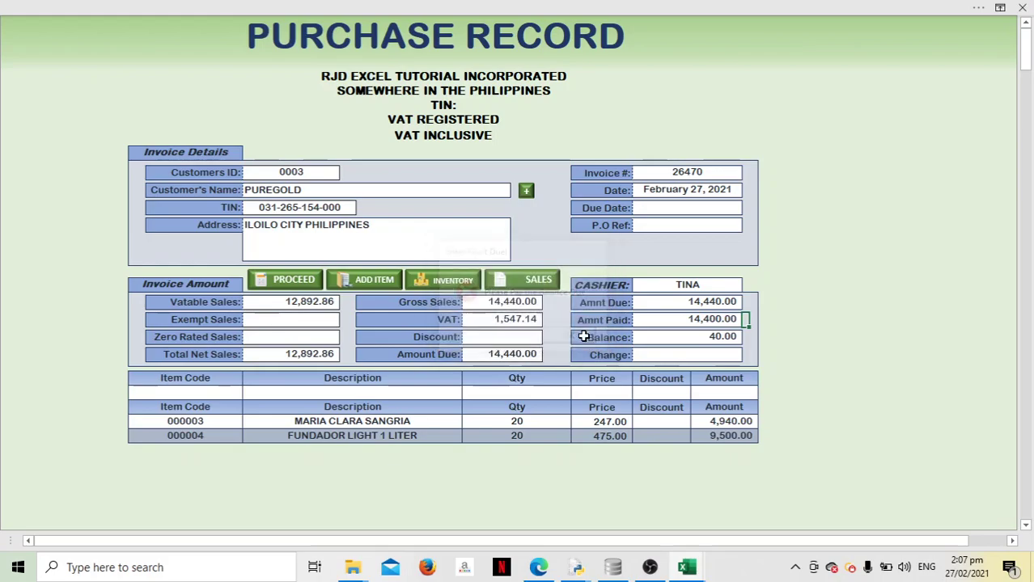
pyautogui.click(720, 338)
pyautogui.click(697, 319)
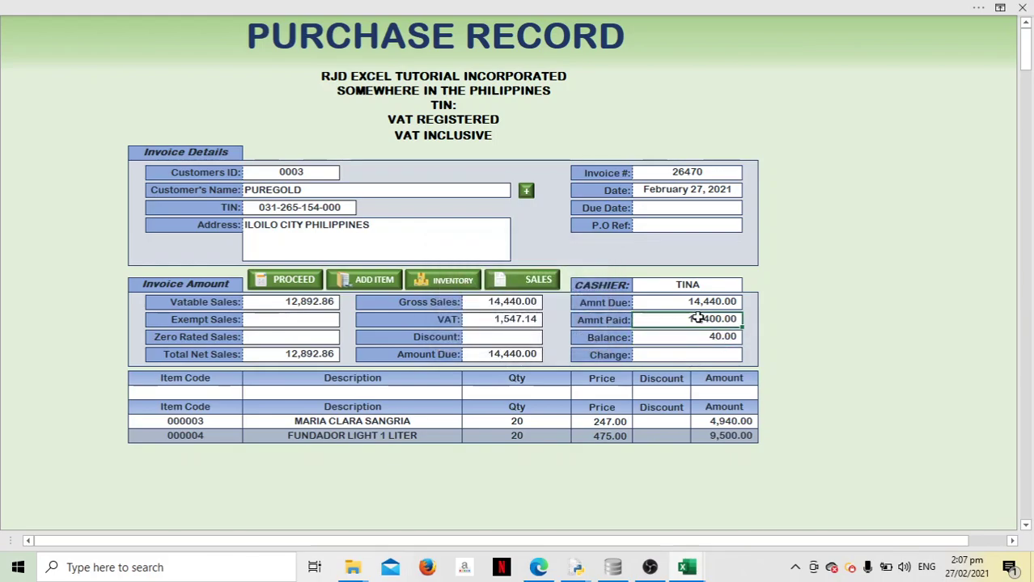
pyautogui.write('1444')
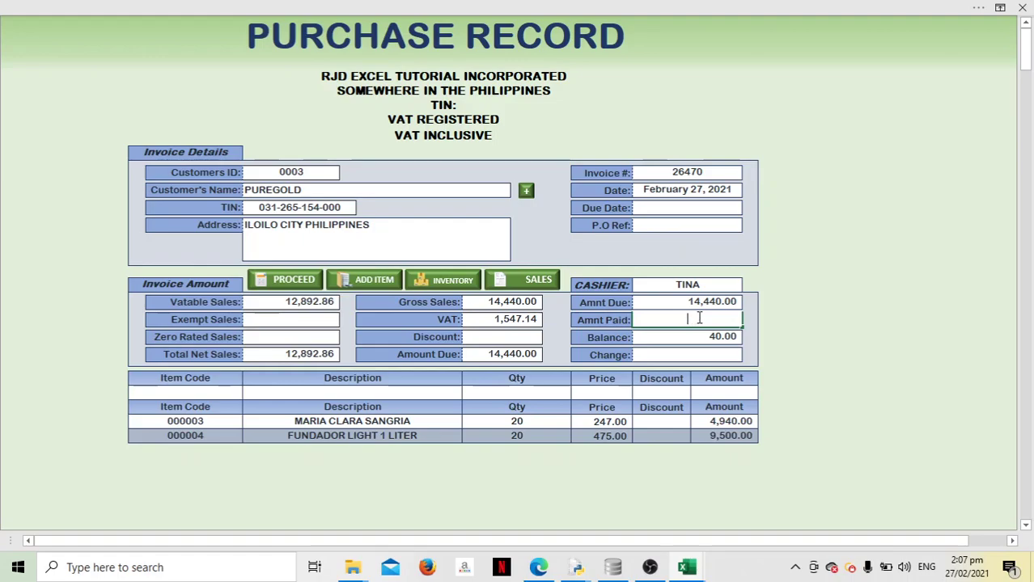
pyautogui.write('15,000.00')
pyautogui.press('Tab')
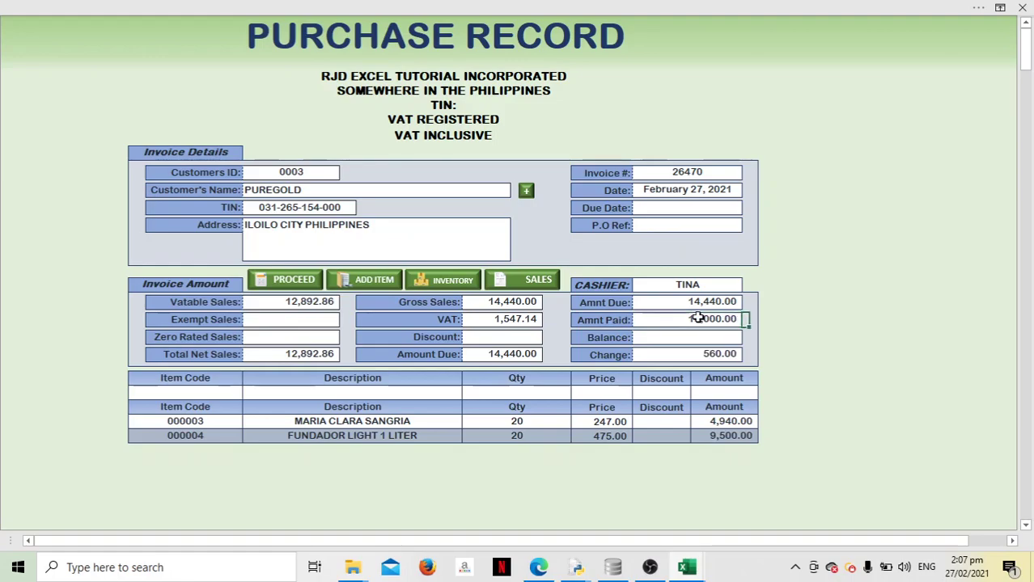
pyautogui.click(303, 279)
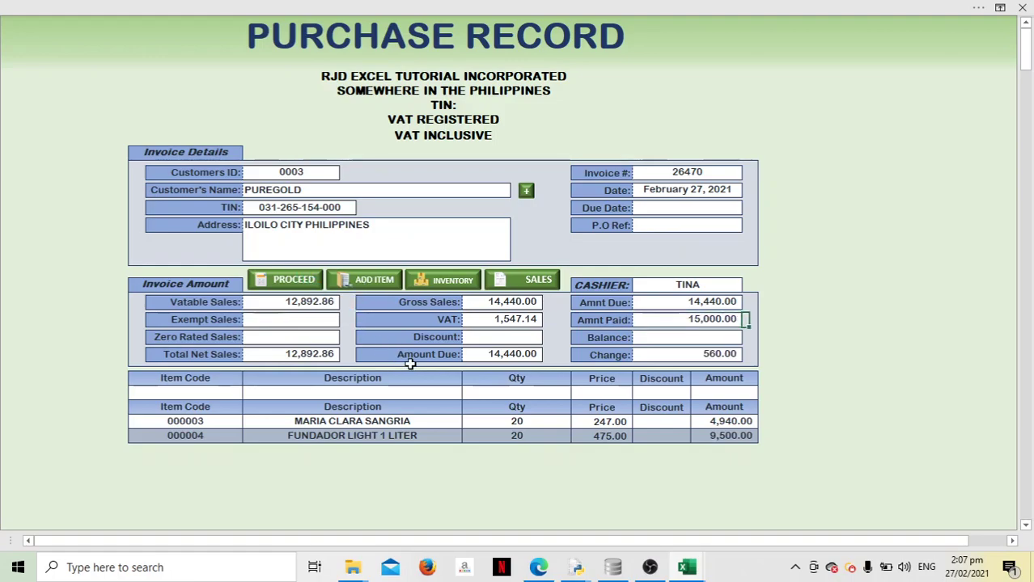
# Step: Refresh the Inventory report dated 27/2 so the sangria and Fundador items show 20 stocked in
pyautogui.click(453, 280)
pyautogui.click(535, 112)
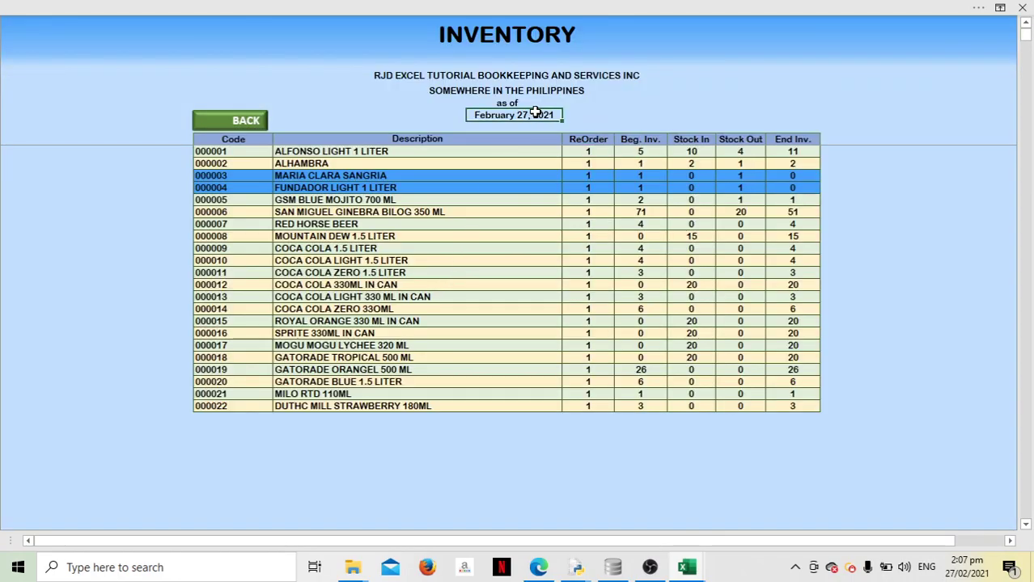
pyautogui.write('27/2')
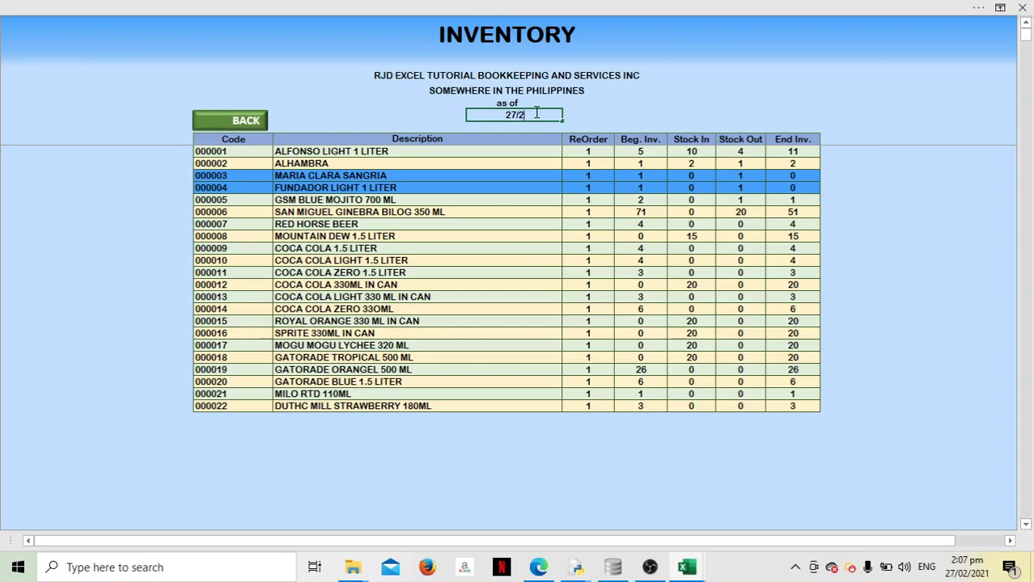
pyautogui.press('Tab')
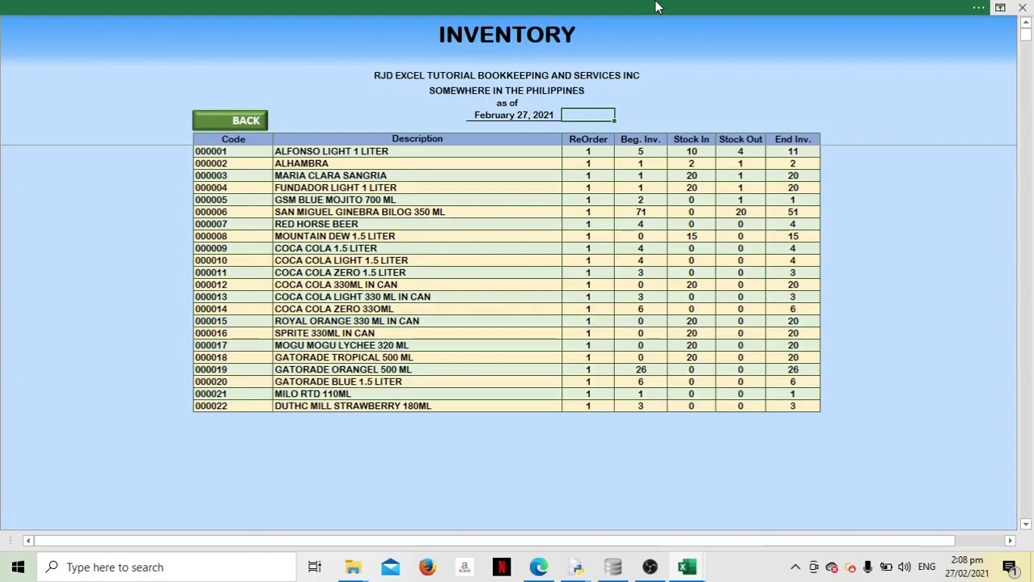
# Step: Inspect item 000003's Beg. Inv., Stock In, Stock Out and End Inv. figures, then return to Sales Record
pyautogui.rightClick(652, 180)
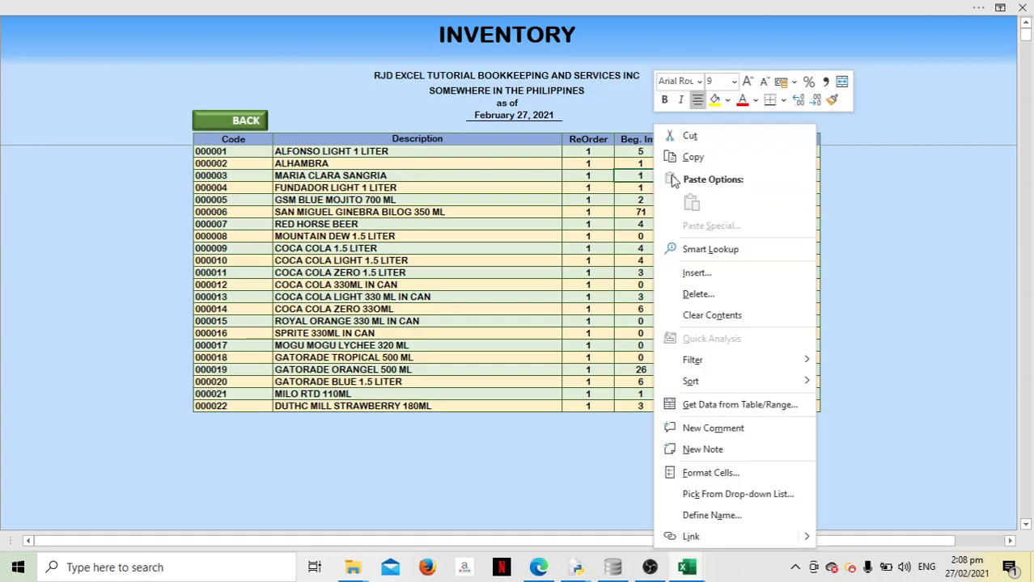
pyautogui.click(943, 209)
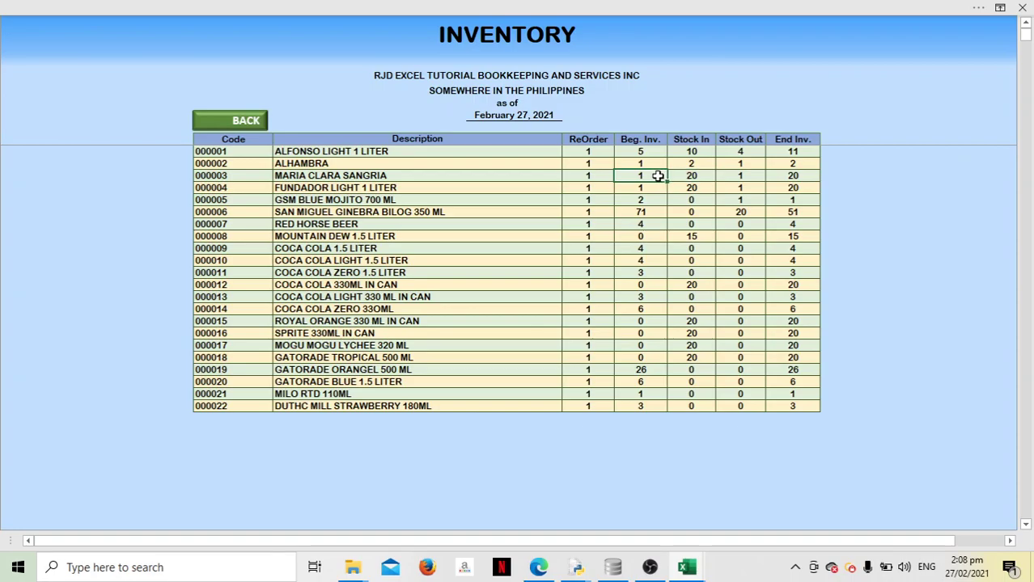
pyautogui.moveTo(670, 177); pyautogui.dragTo(682, 177)
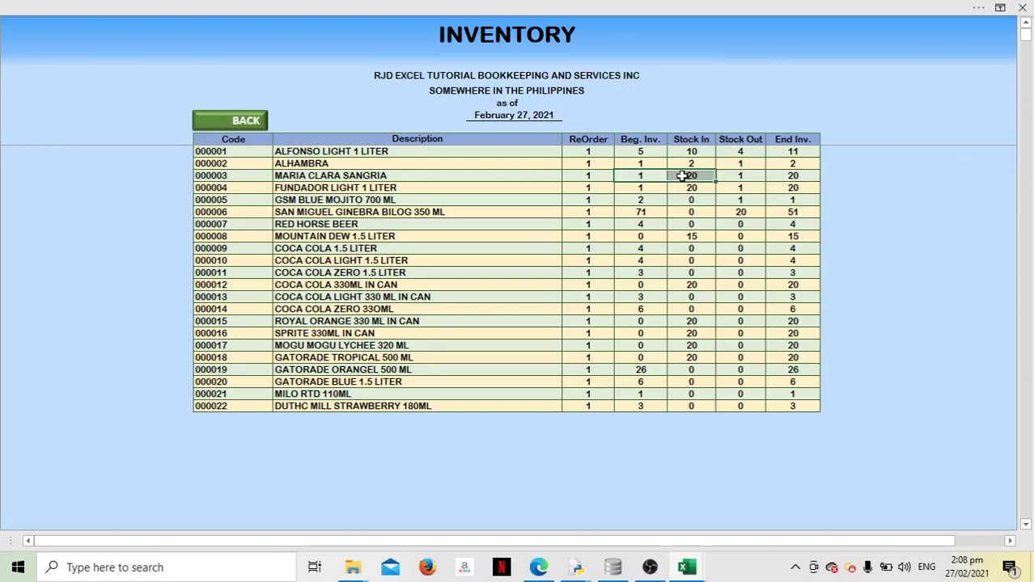
pyautogui.click(682, 176)
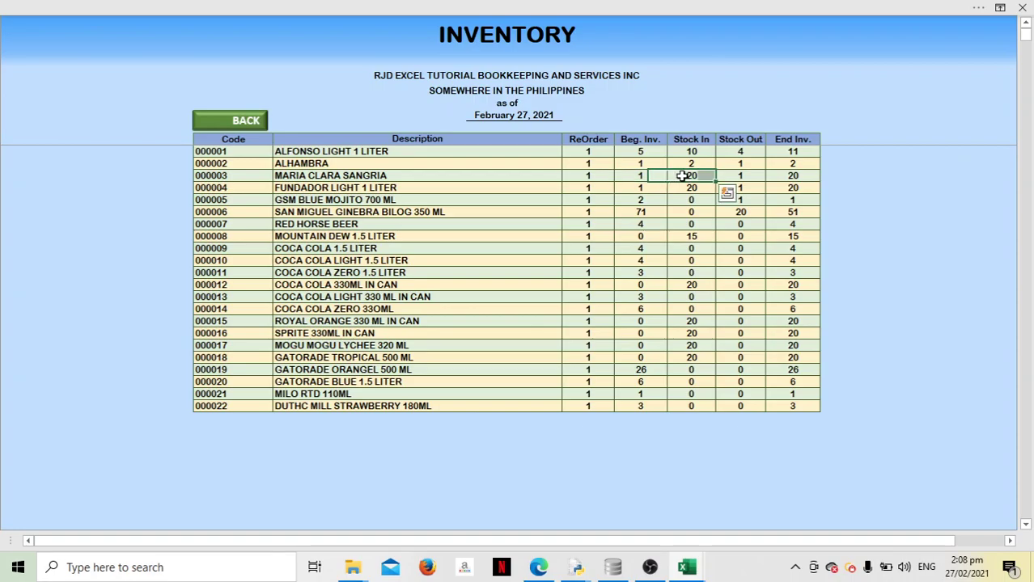
pyautogui.moveTo(638, 178); pyautogui.dragTo(684, 180)
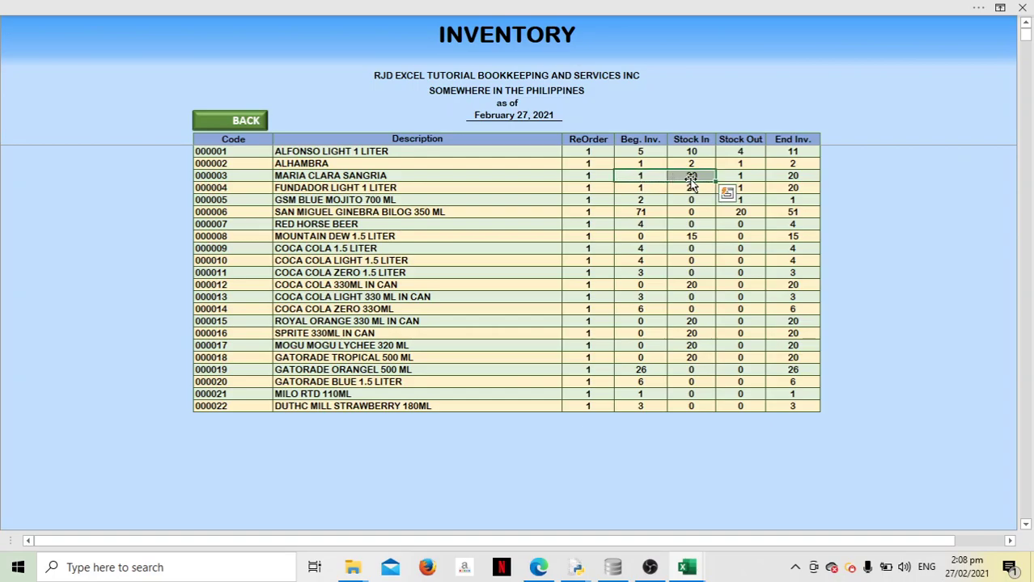
pyautogui.click(742, 177)
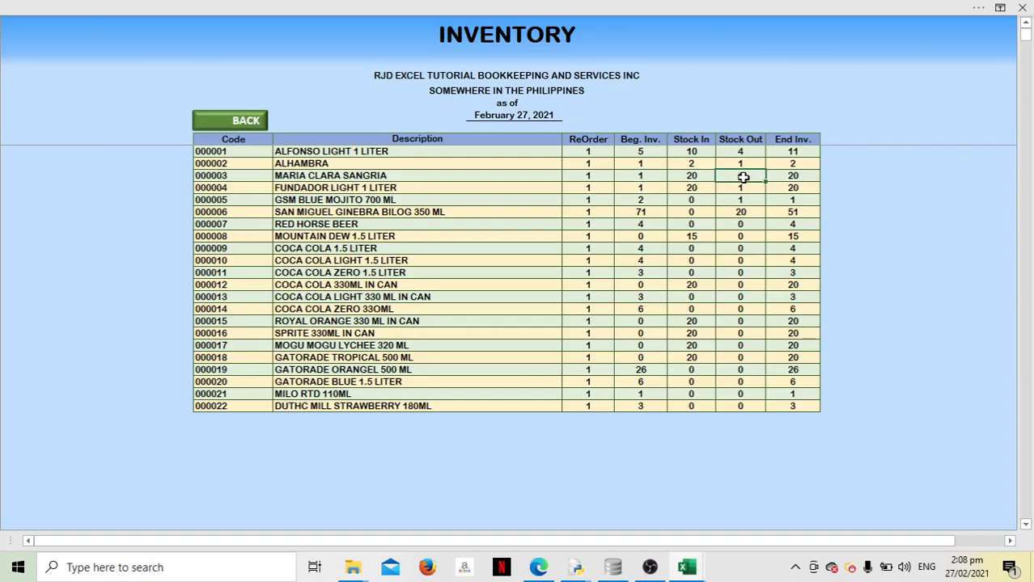
pyautogui.click(785, 176)
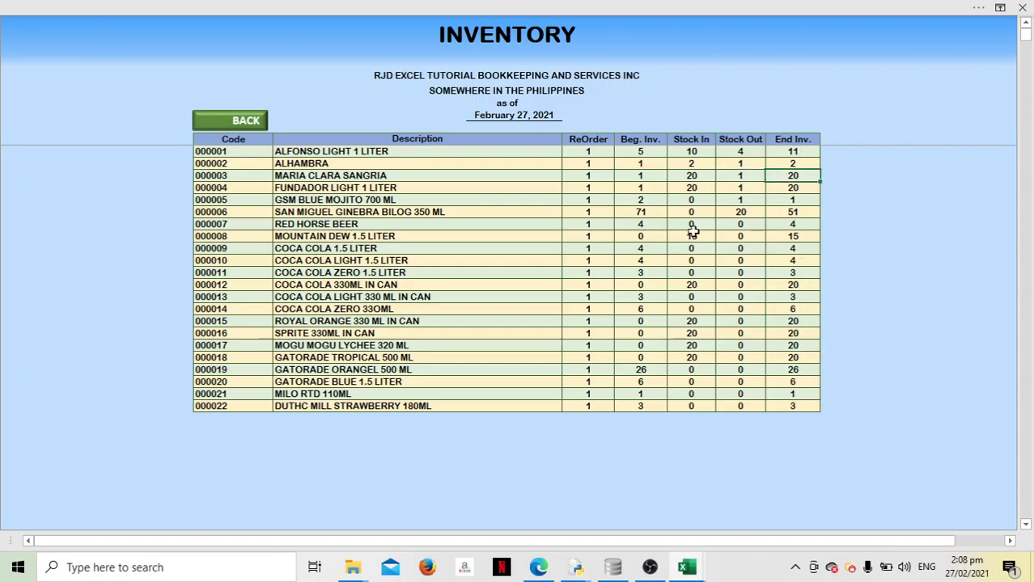
pyautogui.click(527, 115)
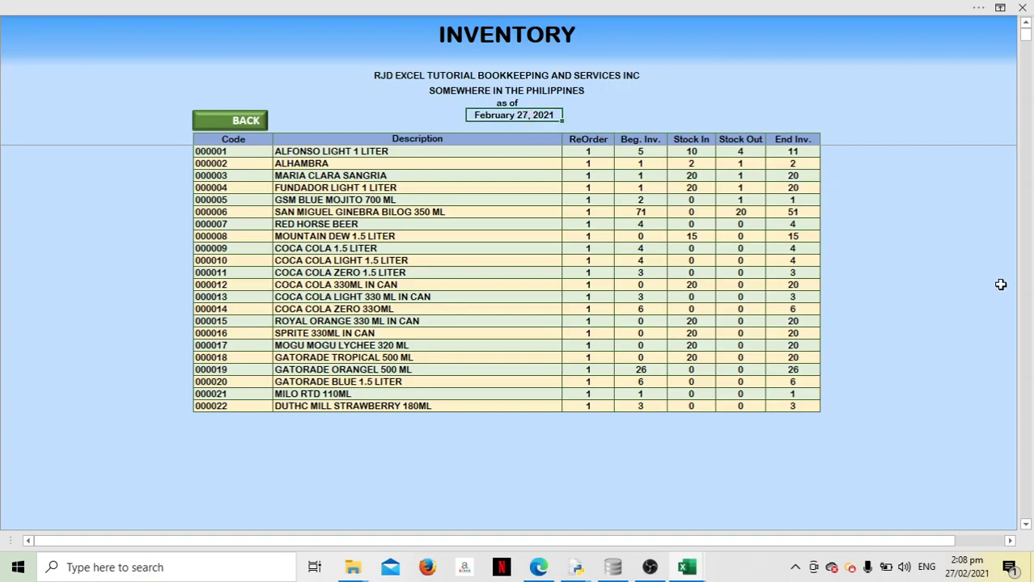
pyautogui.click(860, 234)
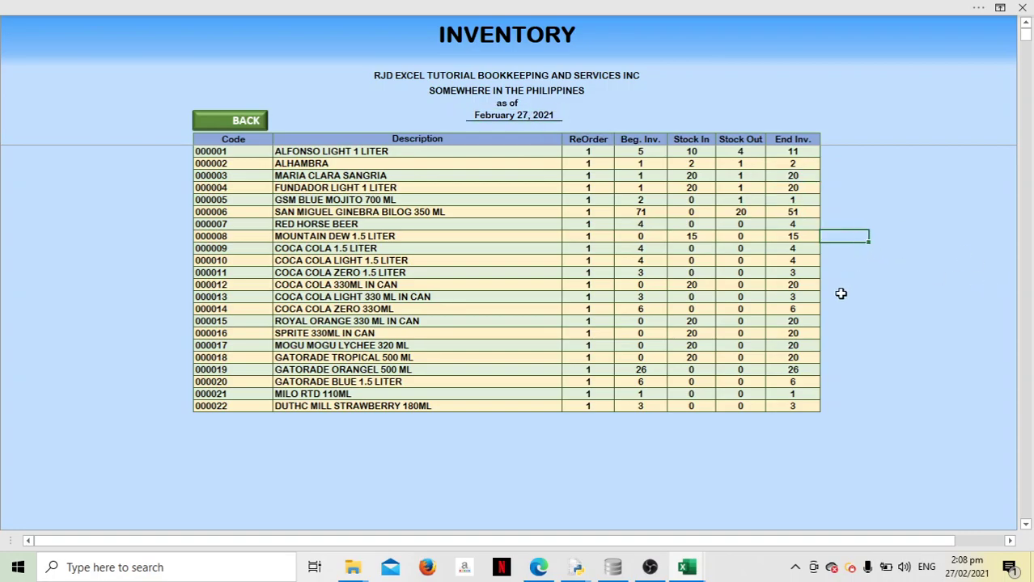
pyautogui.click(241, 120)
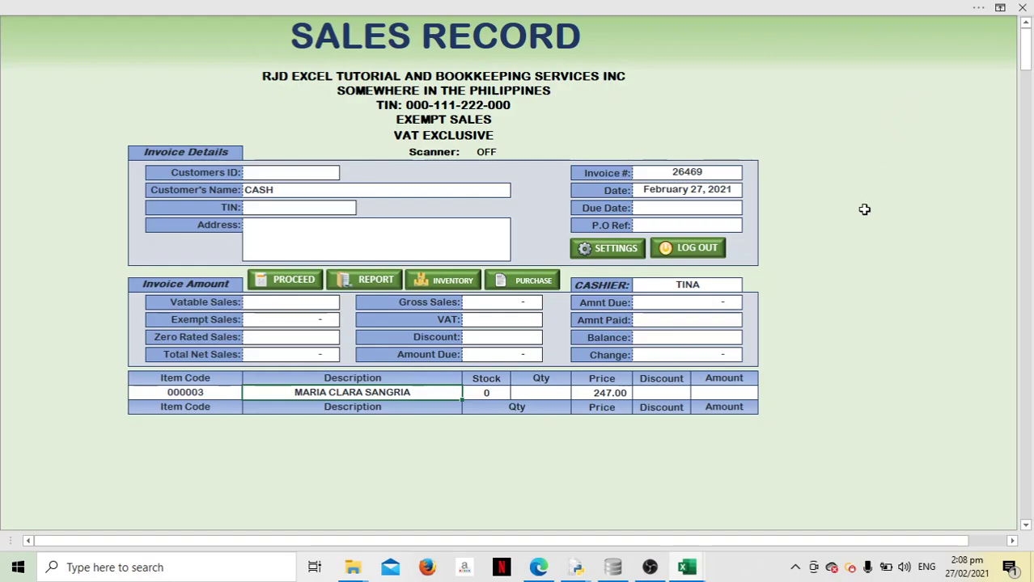
pyautogui.click(609, 247)
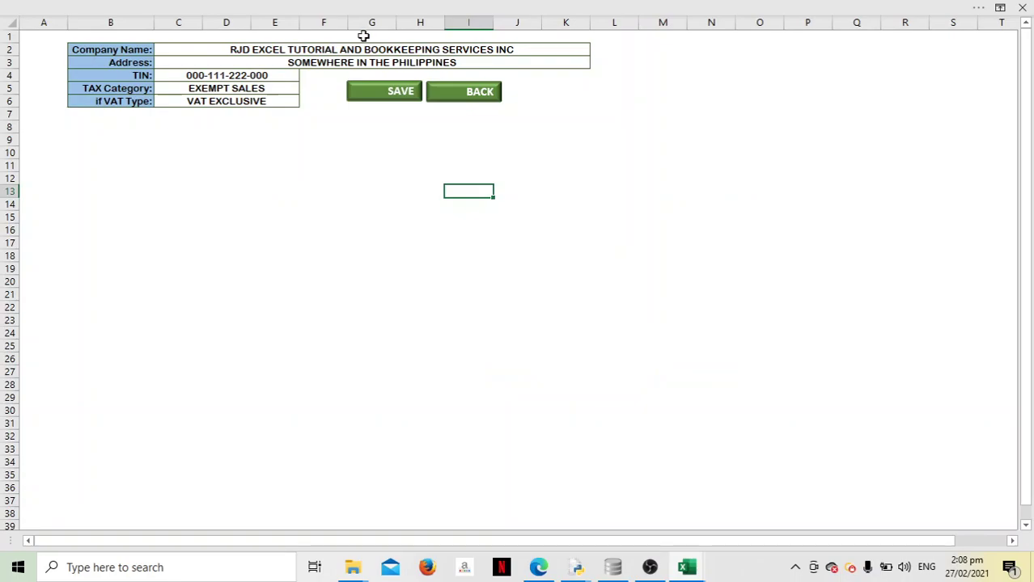
pyautogui.click(353, 62)
pyautogui.click(373, 49)
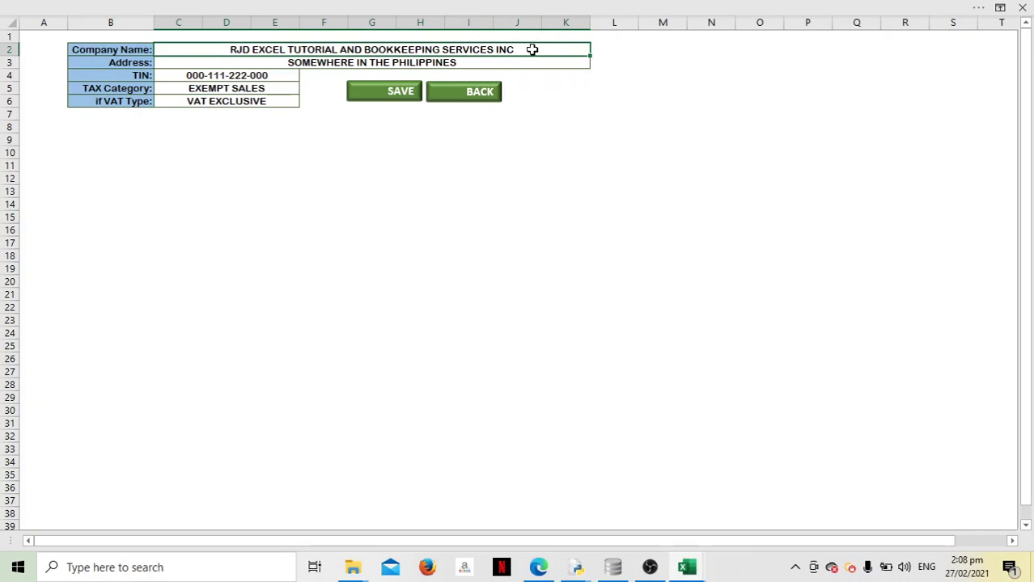
pyautogui.moveTo(533, 50)
pyautogui.mouseDown()
pyautogui.moveTo(339, 49)
pyautogui.moveTo(354, 45)
pyautogui.mouseUp()
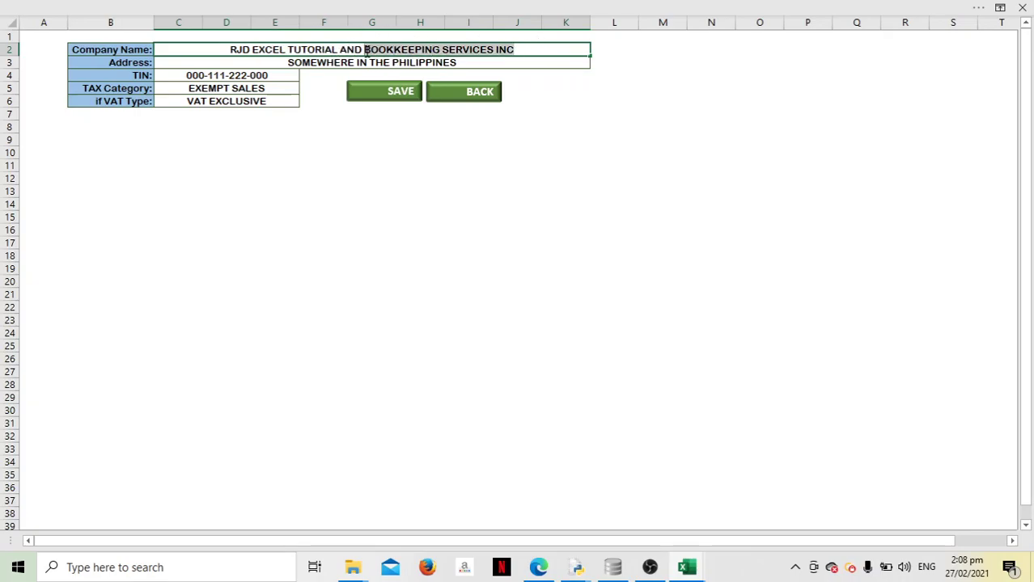
pyautogui.click(479, 89)
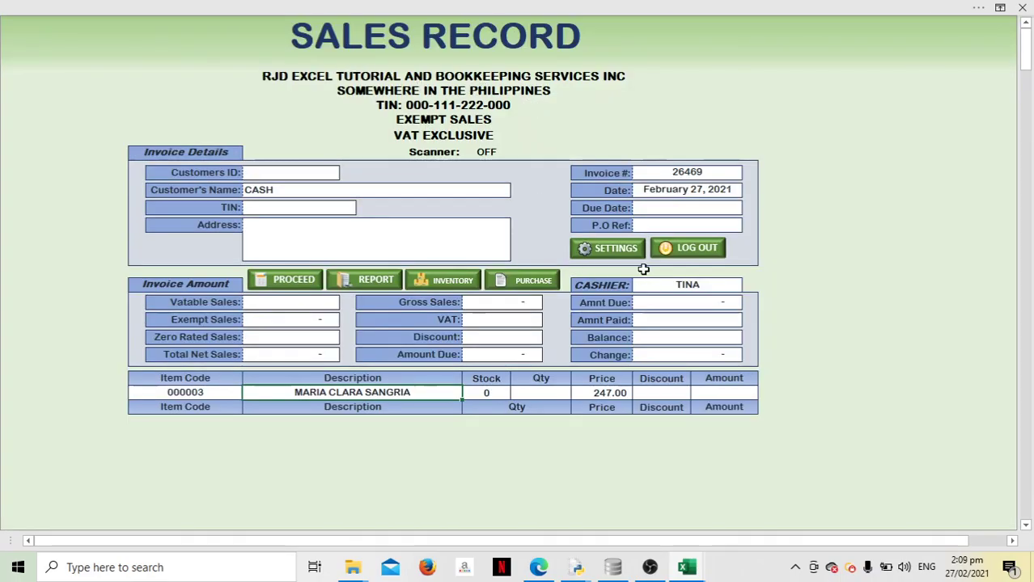
# Step: In Settings, replace 'BOOKKEEPING SERVICES INC' with 'TEMPLATES' in the company name and save
pyautogui.click(613, 251)
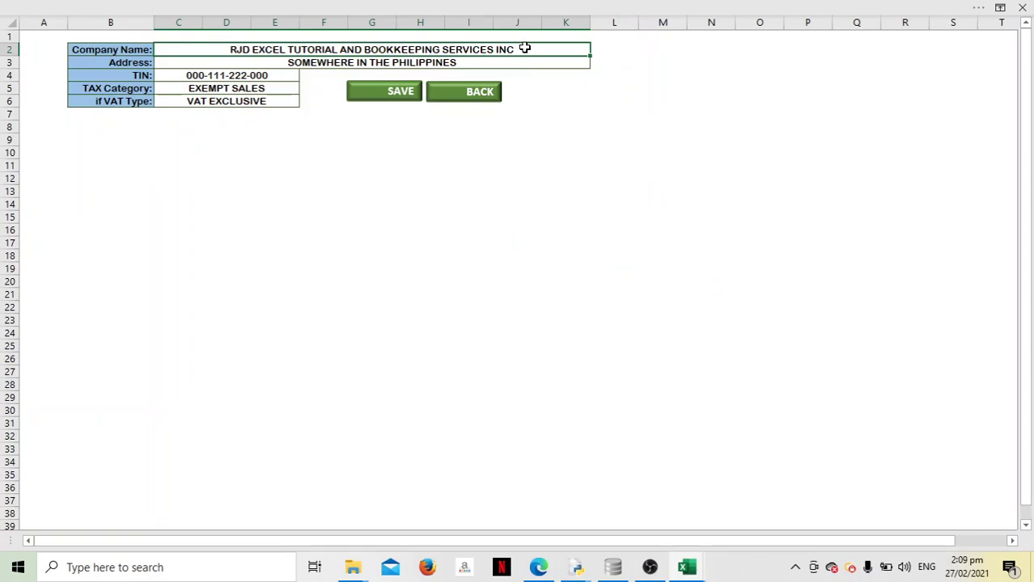
pyautogui.moveTo(526, 49); pyautogui.dragTo(362, 50)
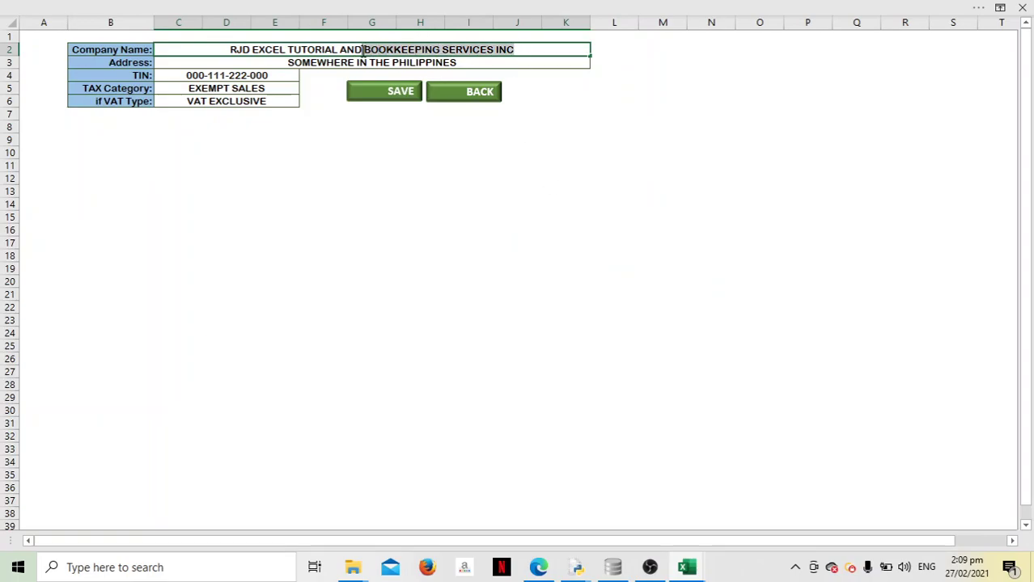
pyautogui.press('BackSpace')
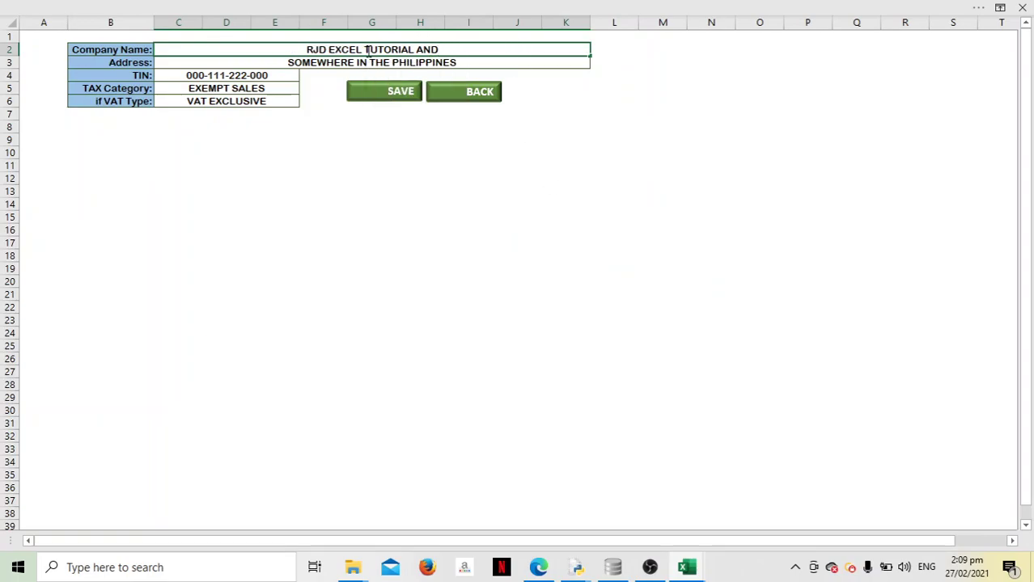
pyautogui.write(' te')
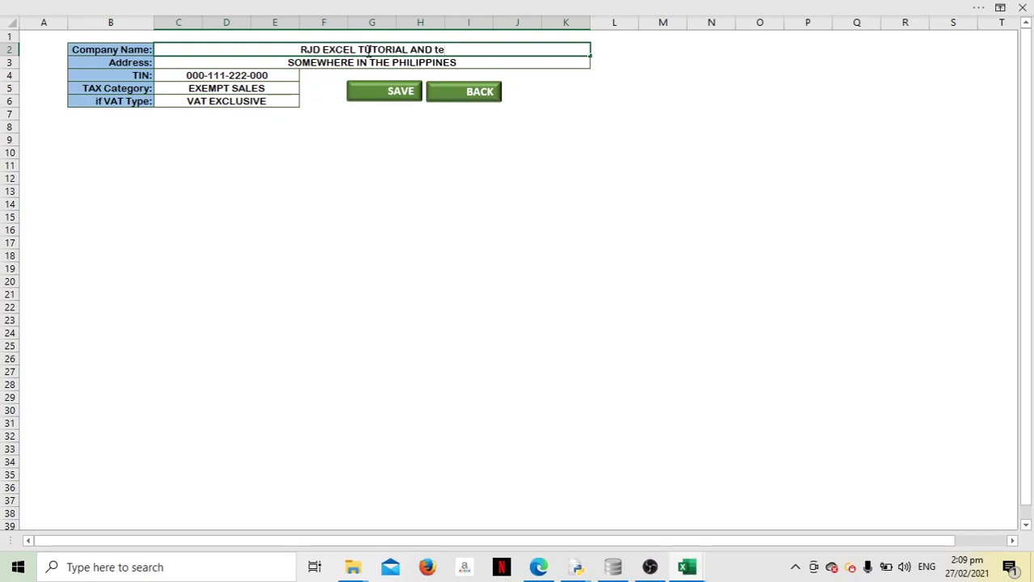
pyautogui.press('BackSpace')
pyautogui.press('BackSpace')
pyautogui.press('capslock')
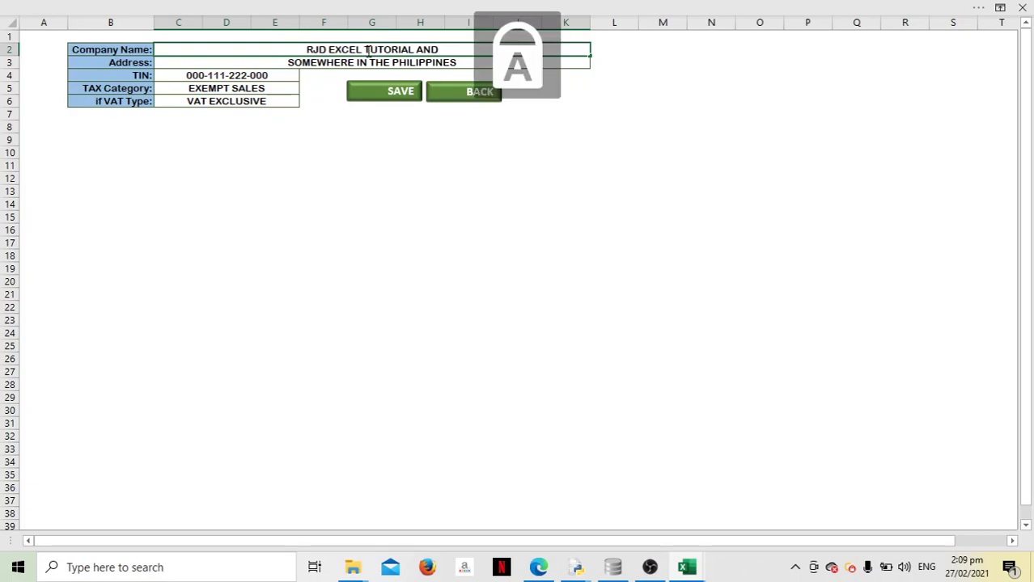
pyautogui.write(' TEMPL')
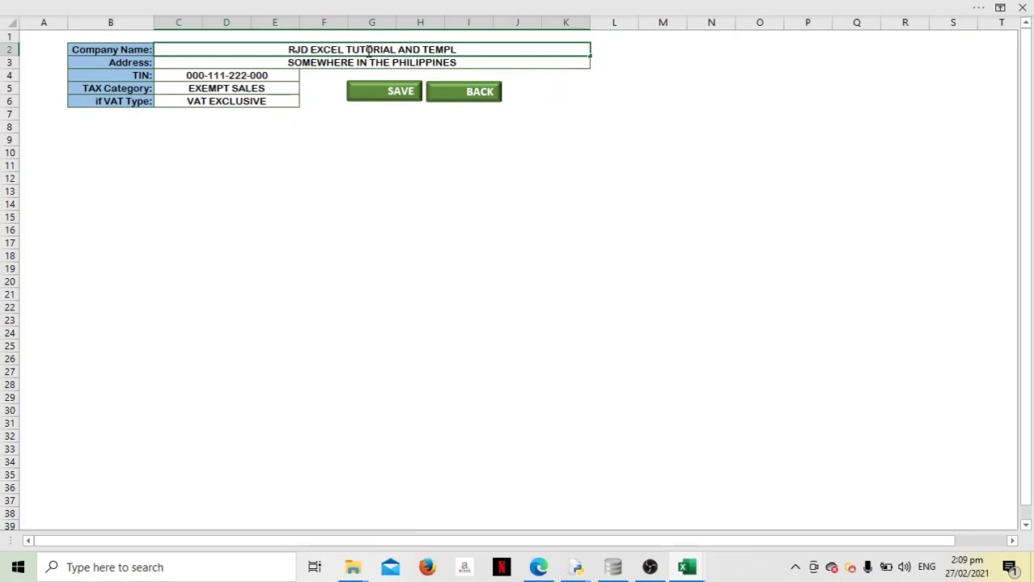
pyautogui.write('ATE')
pyautogui.press('BackSpace')
pyautogui.press('BackSpace')
pyautogui.write('A')
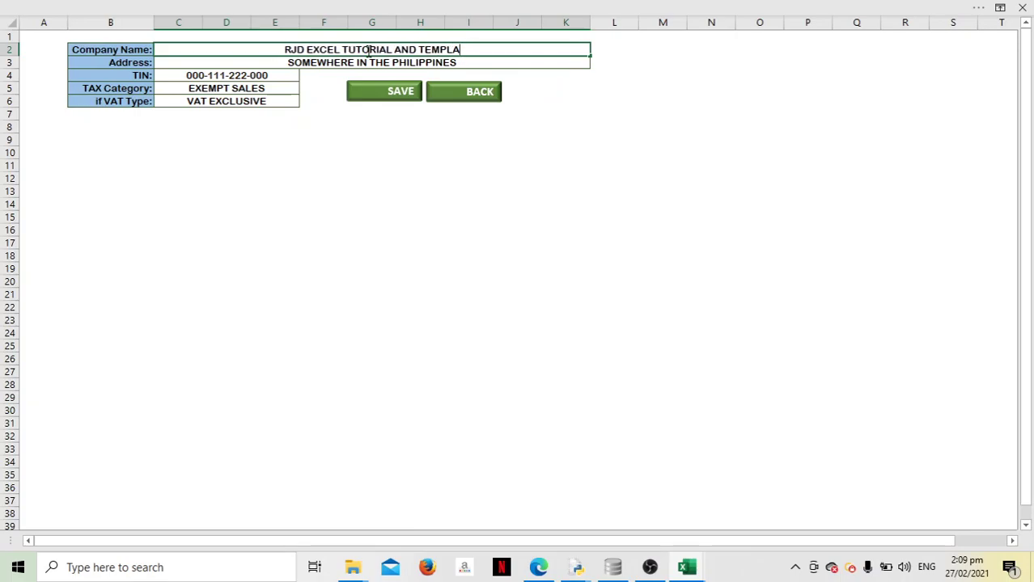
pyautogui.write('TES')
pyautogui.press('Tab')
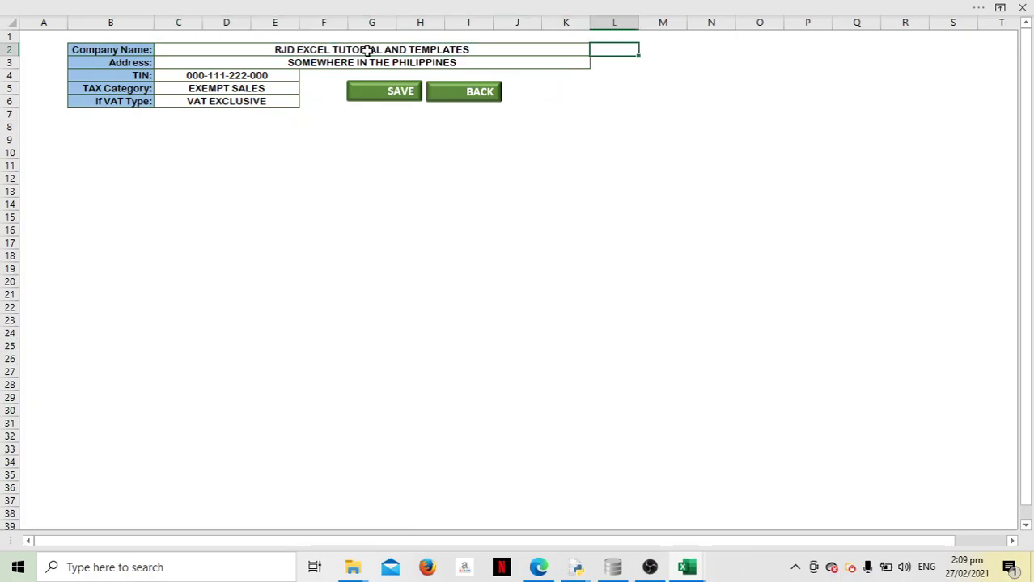
pyautogui.click(390, 95)
# Step: Go back to the Sales Record showing the new company name, then bring OBS Studio forward
pyautogui.click(480, 98)
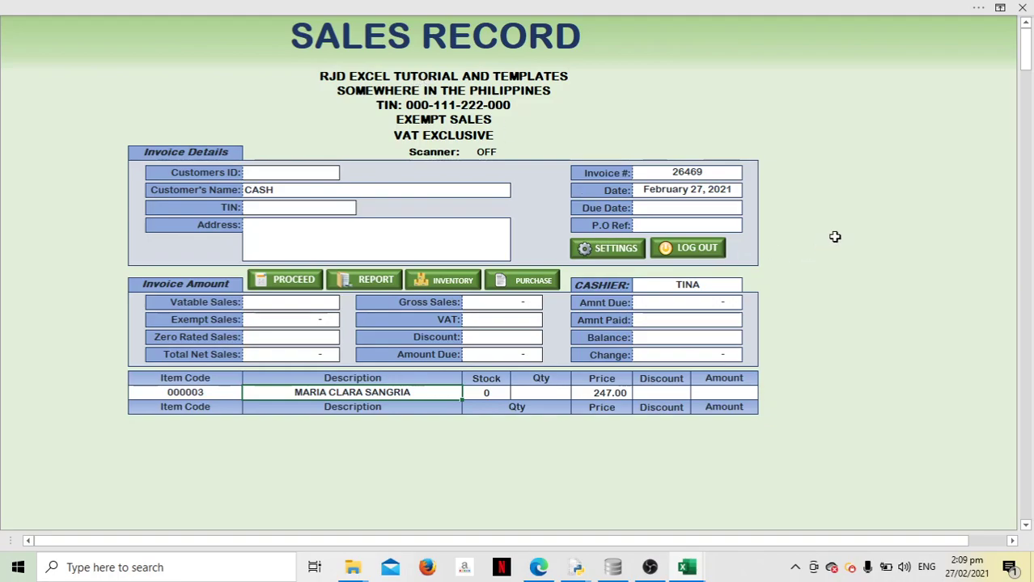
pyautogui.click(649, 567)
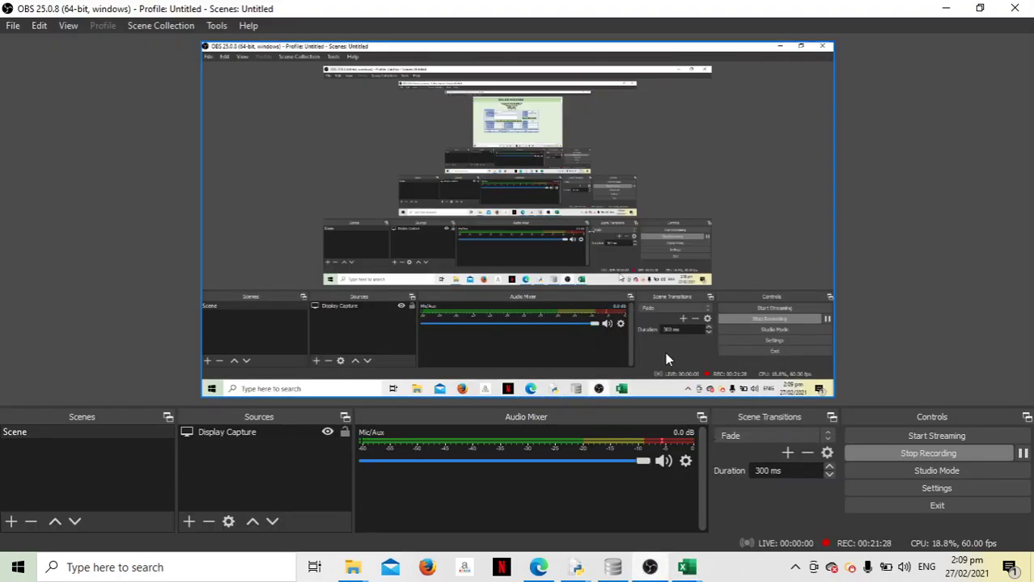